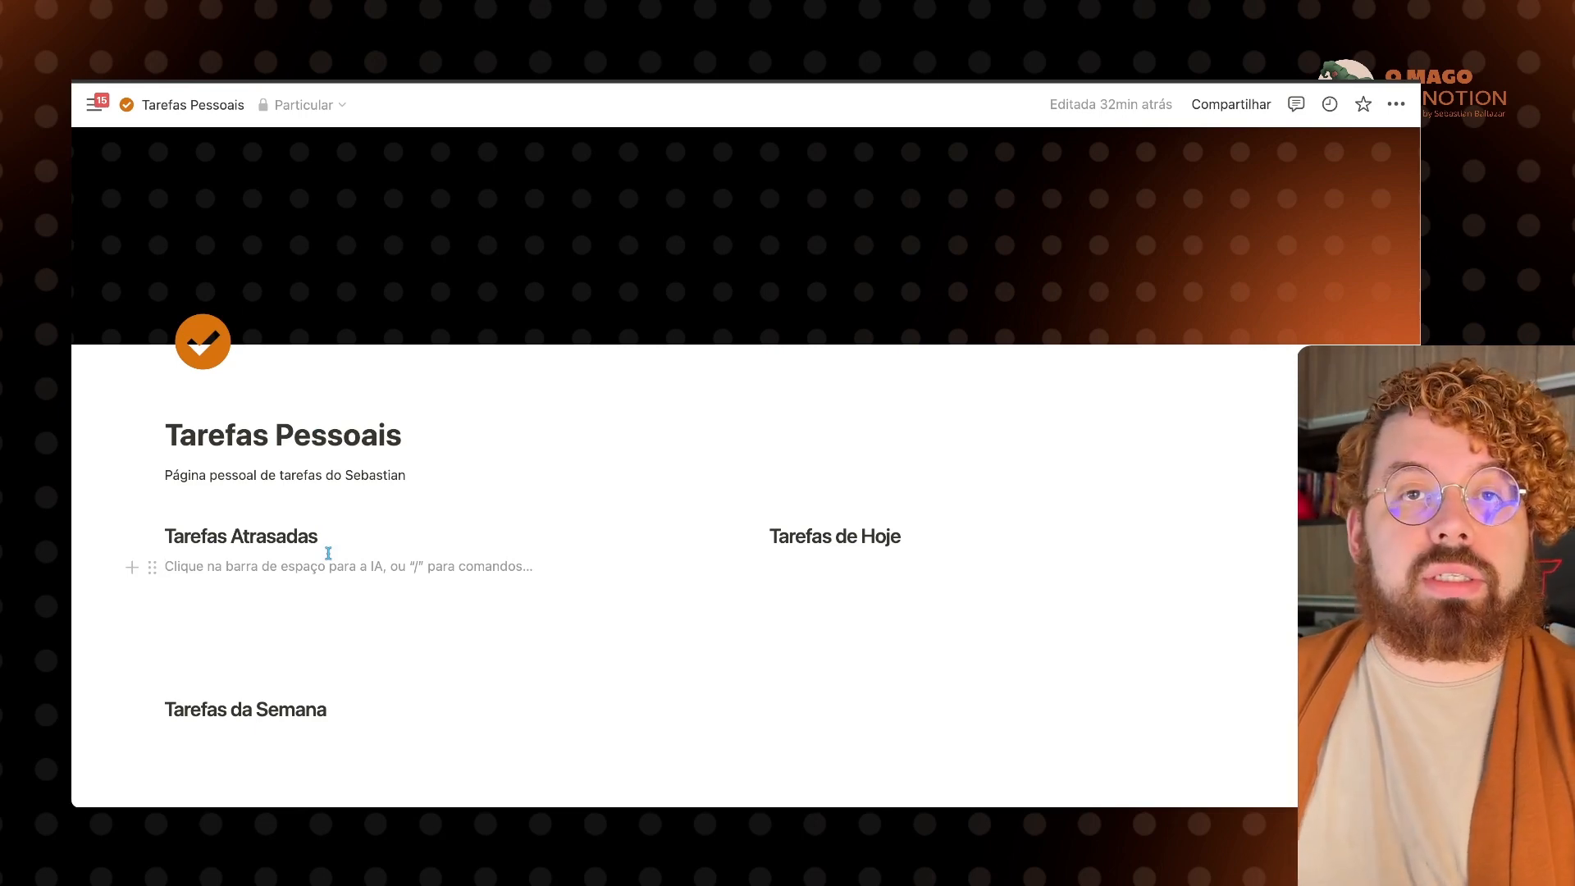
Step: Insert a linked view of the Tarefas Curso Notion database under Tarefas Atrasadas, copying its Tabela view, and clear the view's name
text(/)
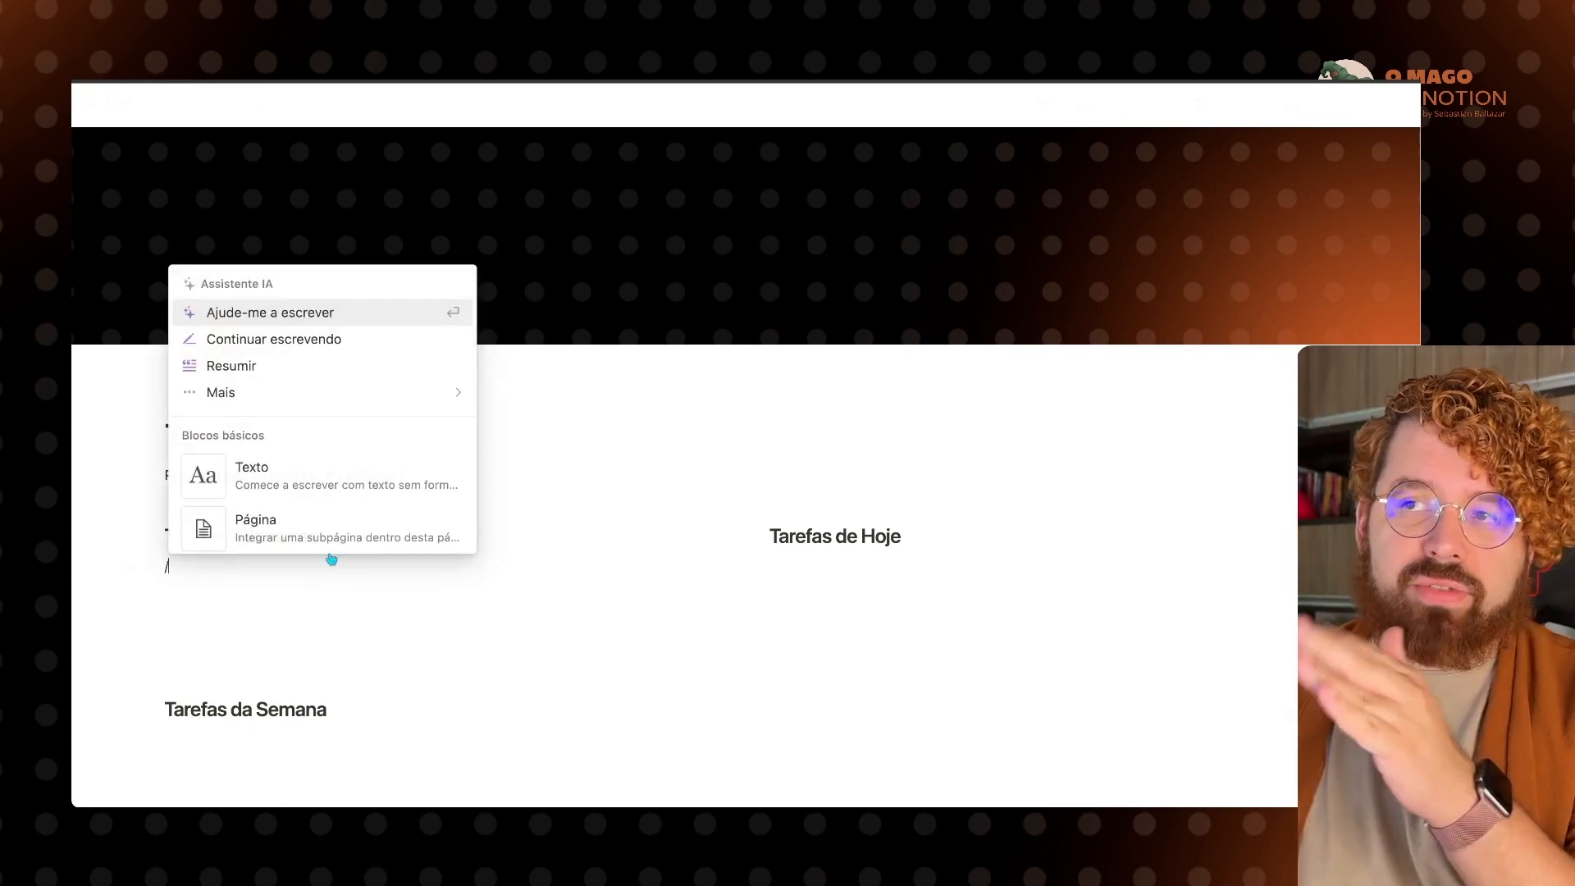
text(vin)
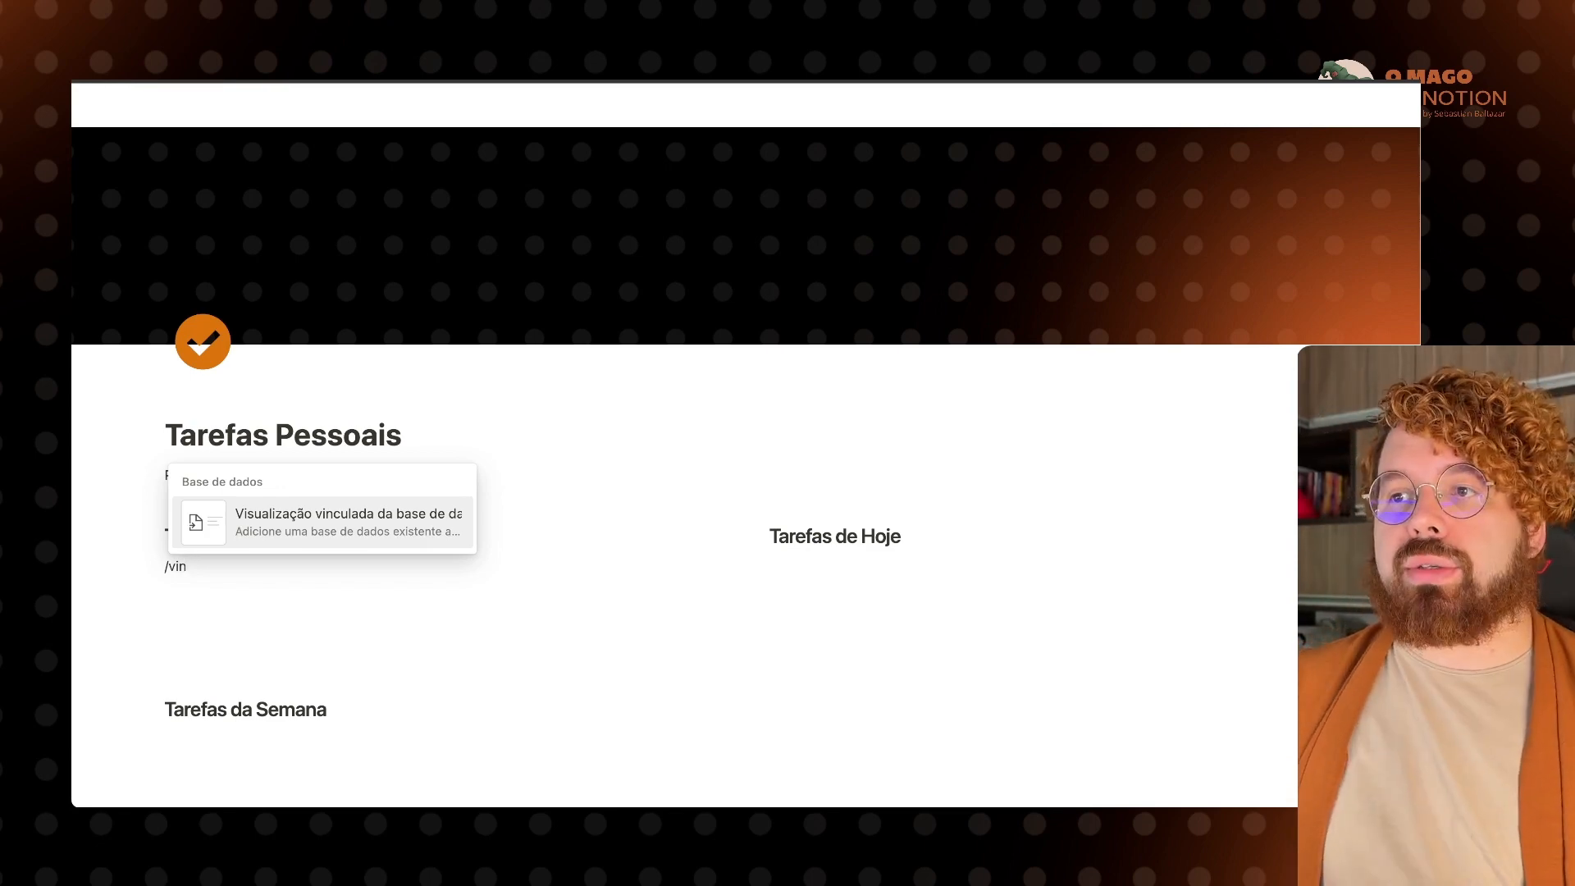
click(323, 529)
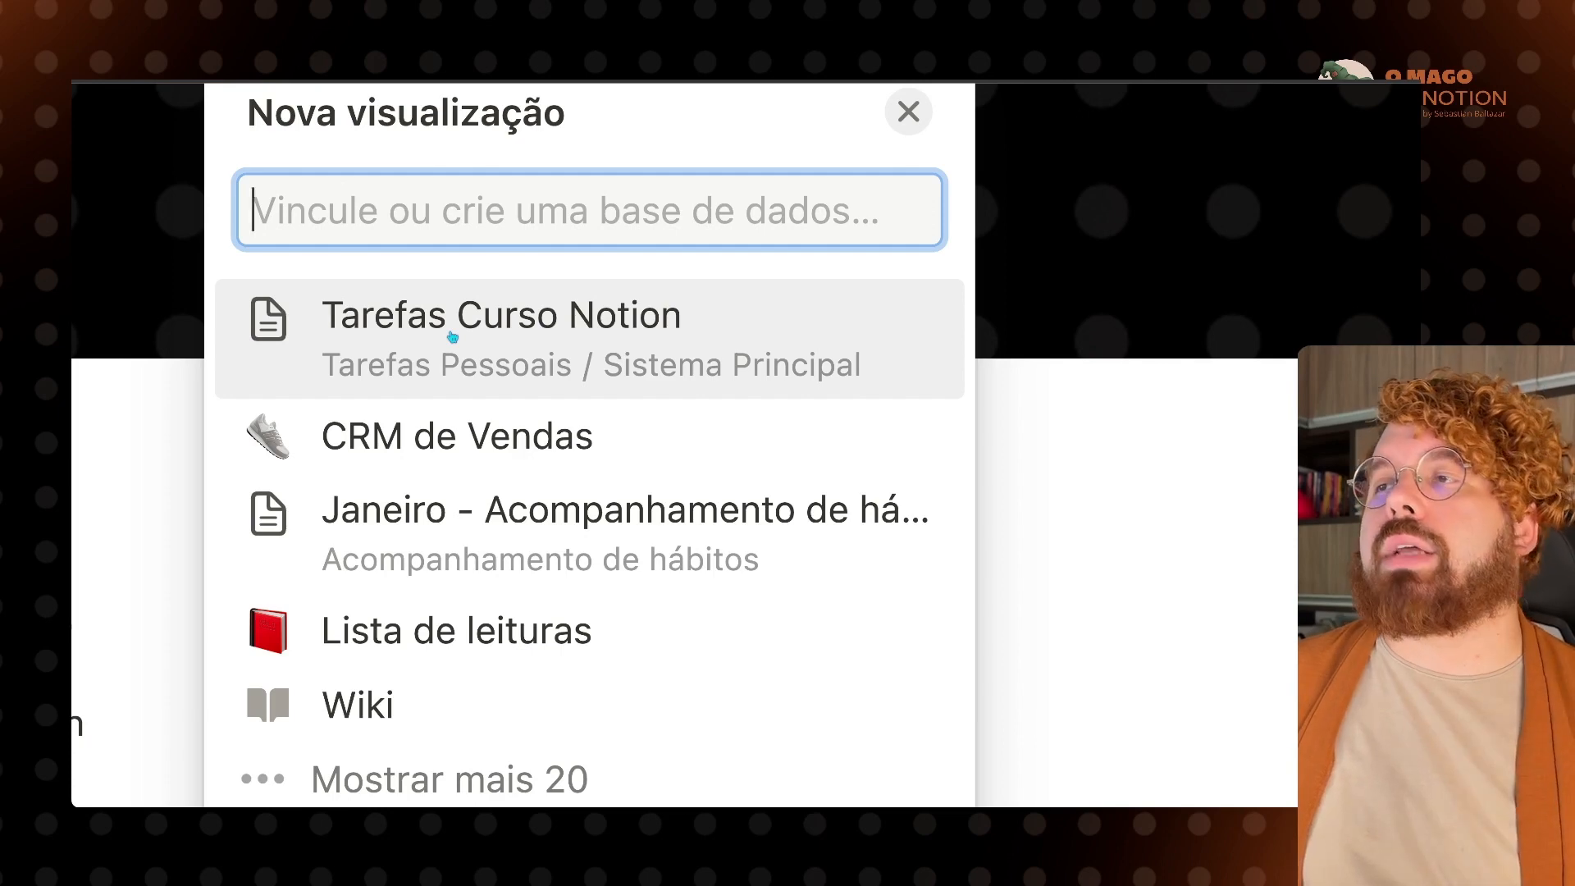
click(452, 336)
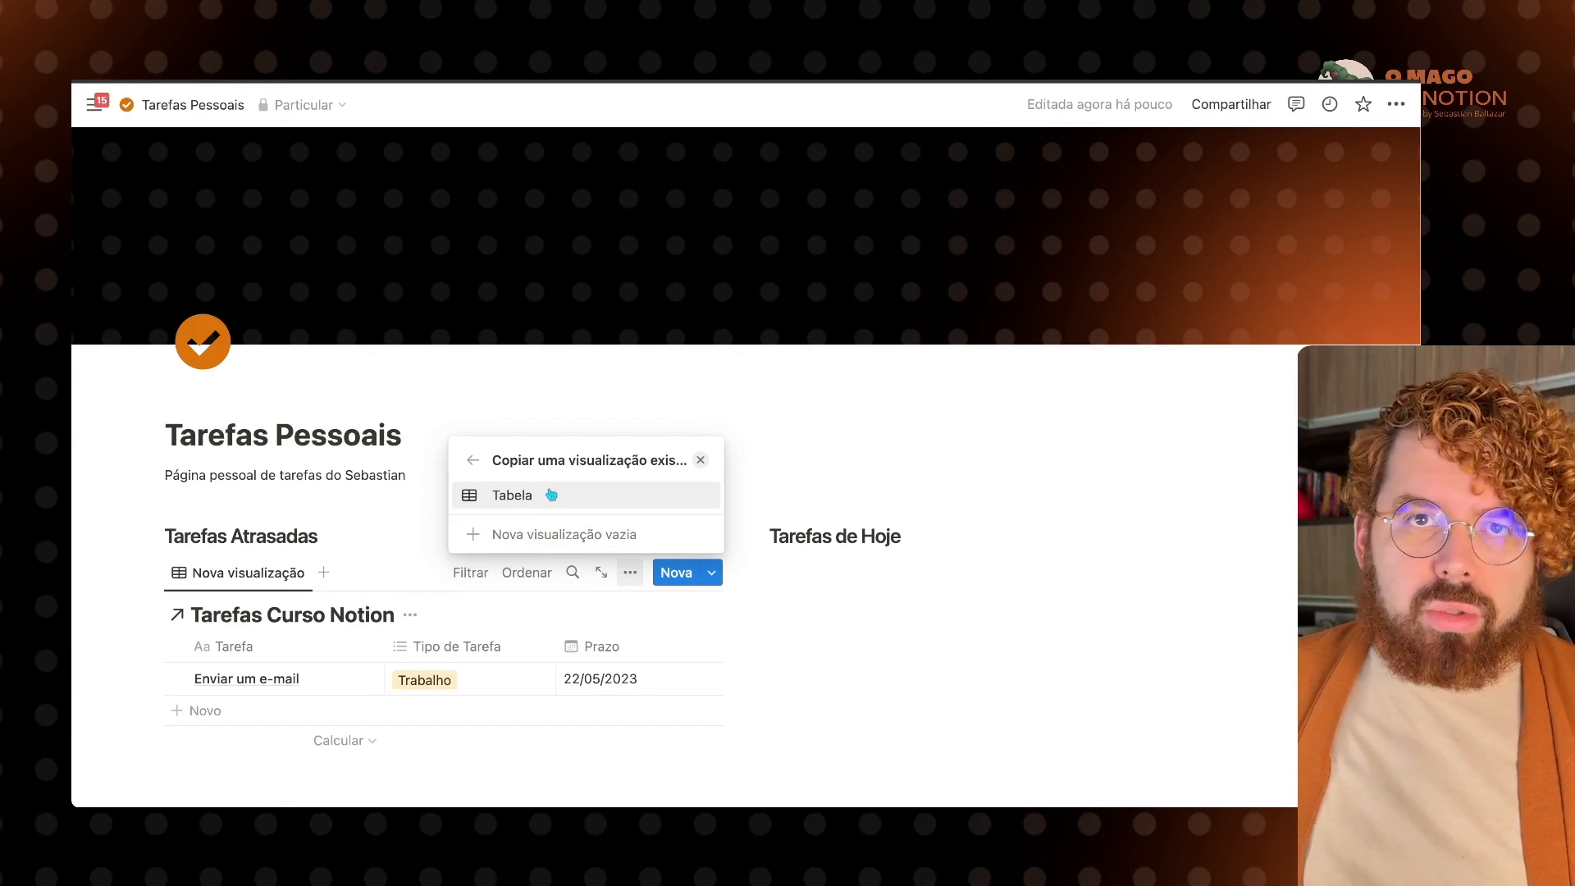
click(547, 497)
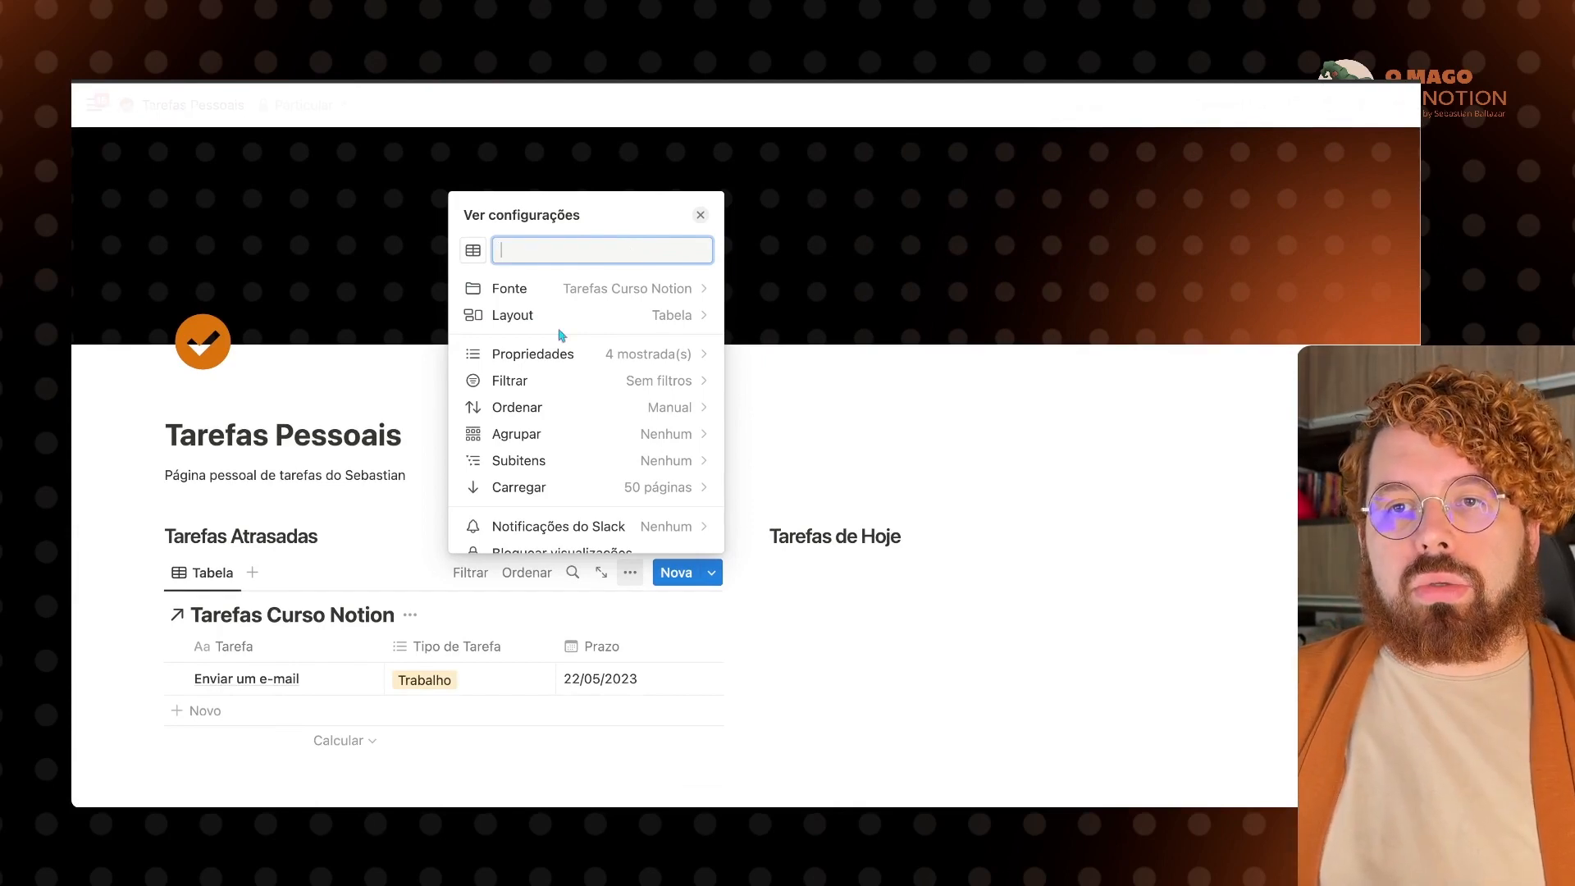
click(177, 505)
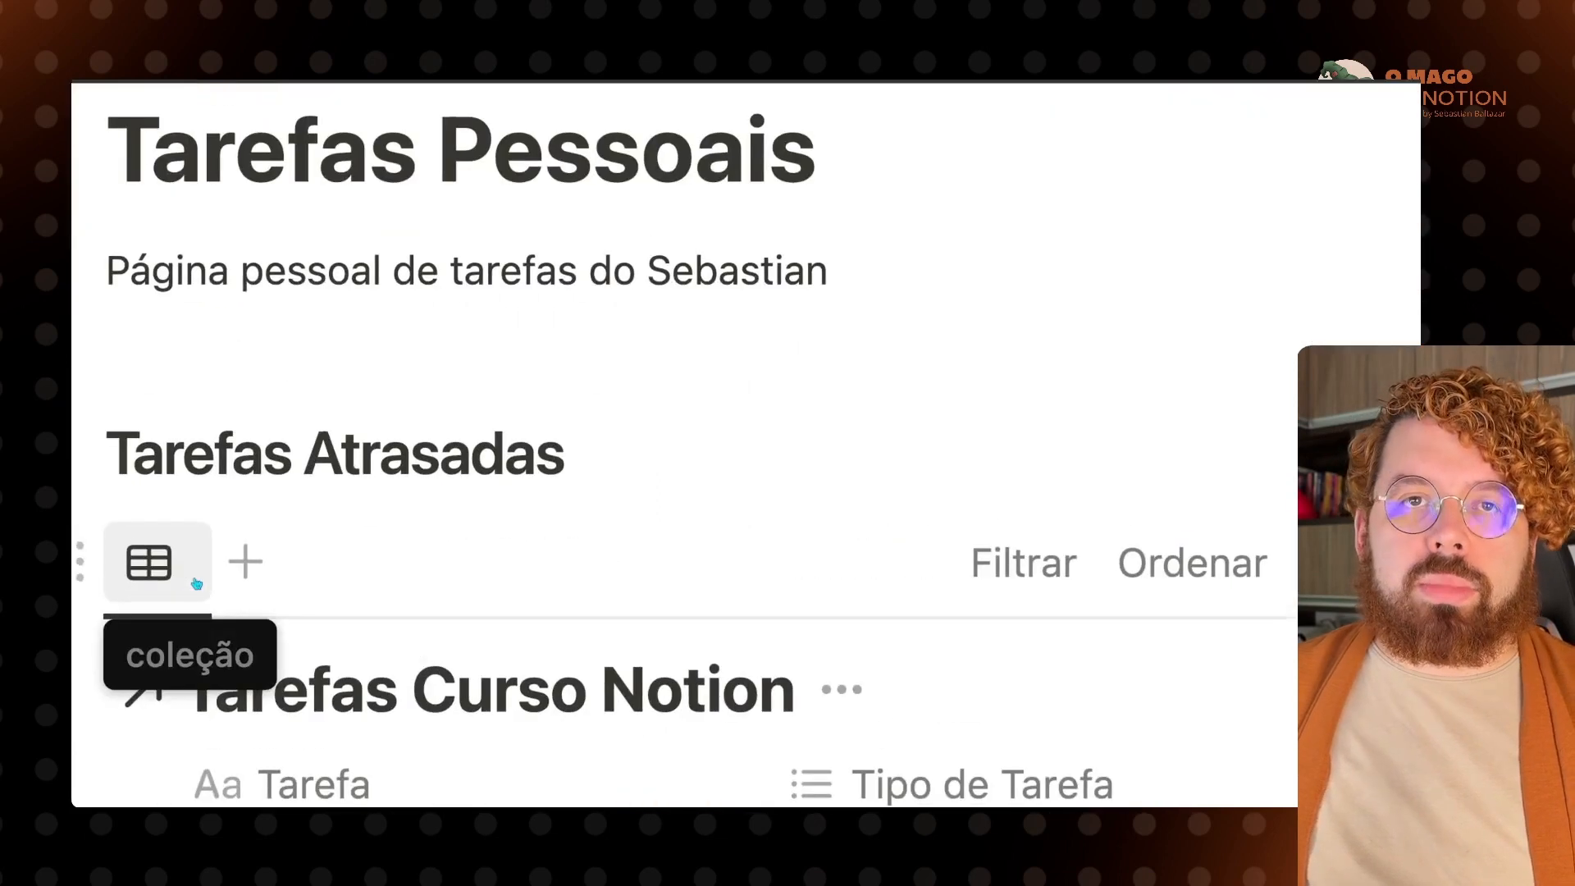
click(196, 584)
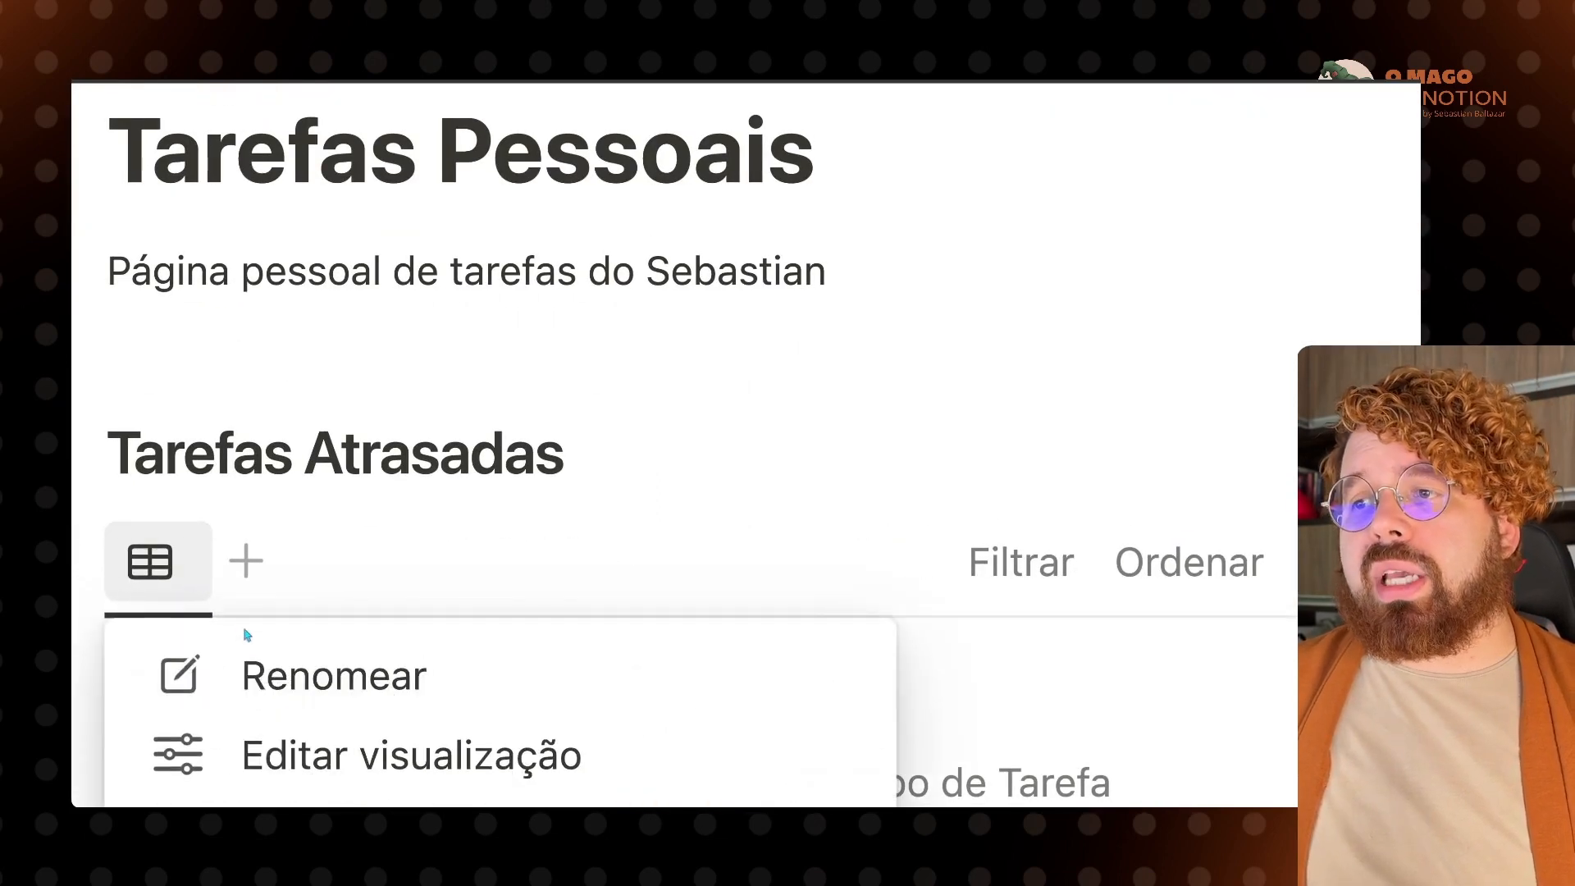
click(269, 661)
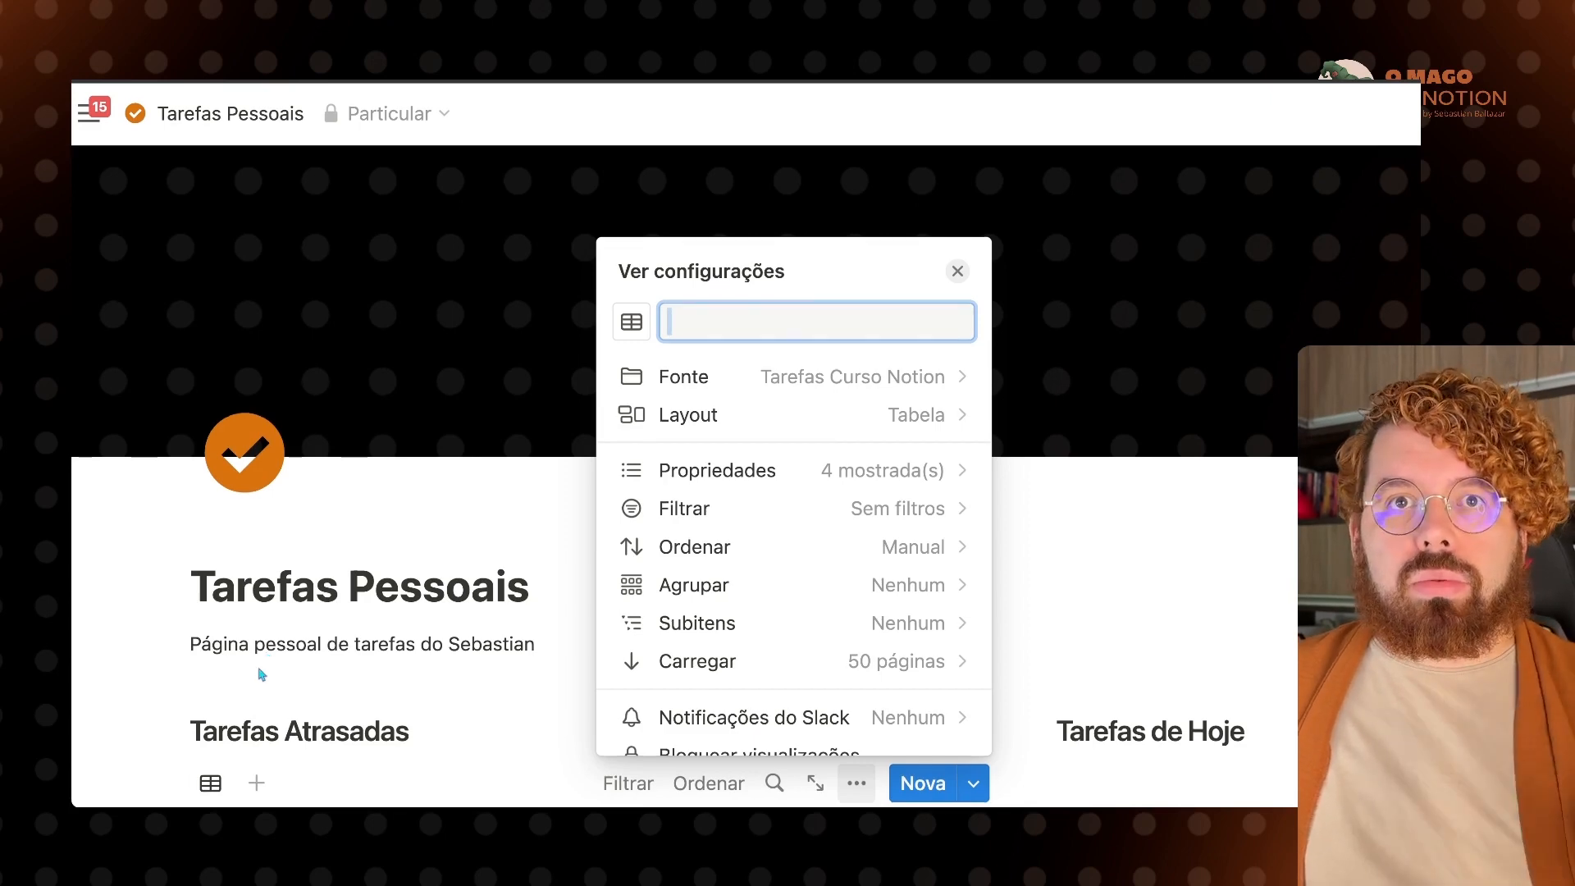
click(290, 718)
scroll(291, 717, down, 1)
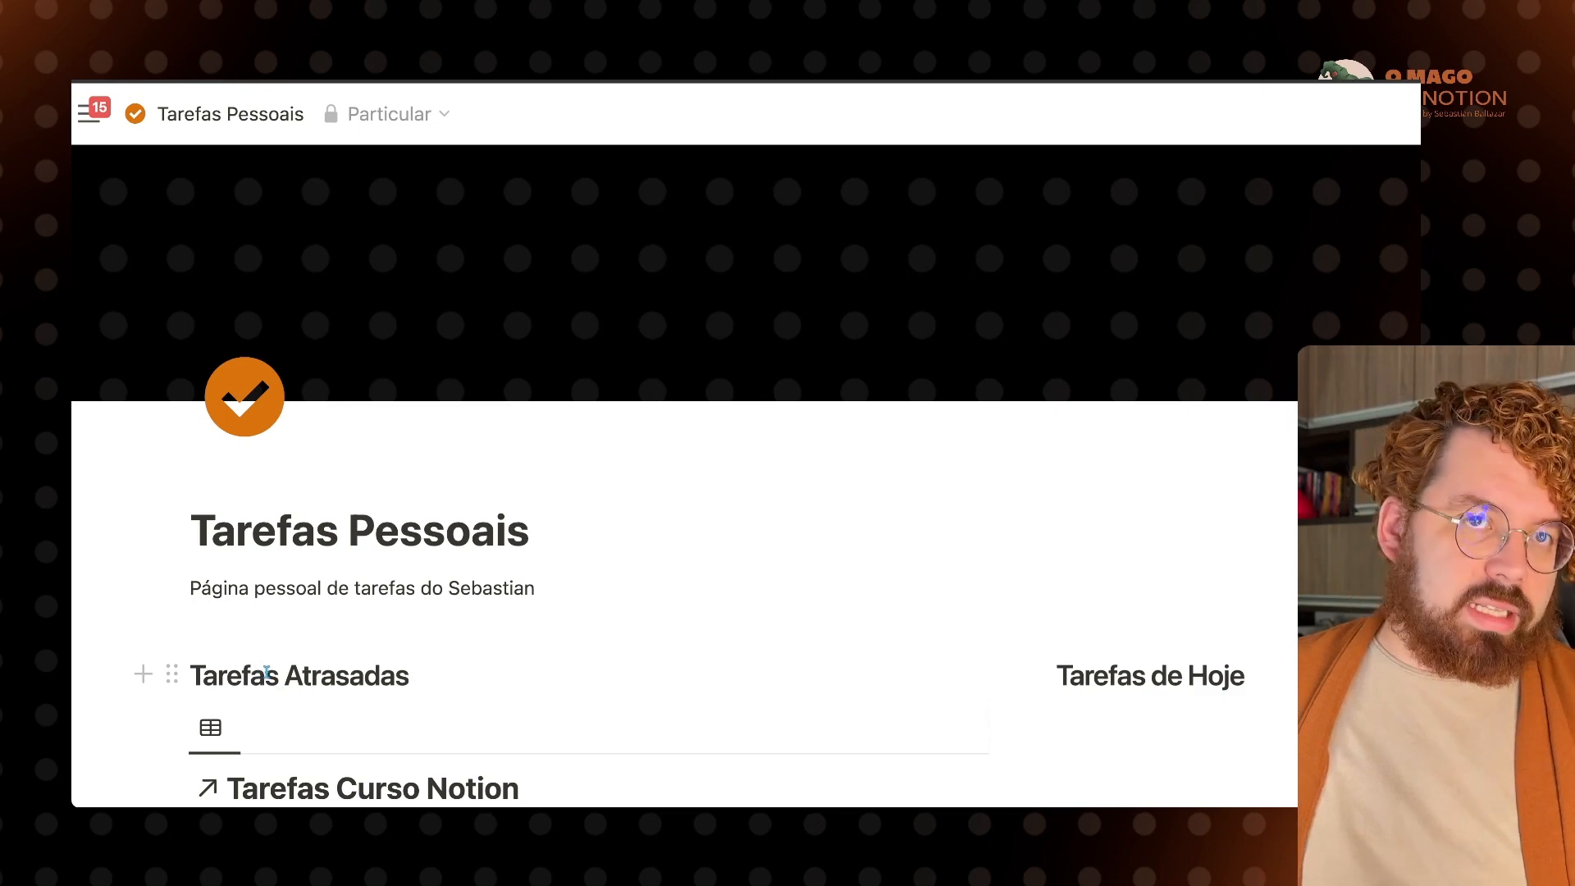
scroll(267, 673, down, 1)
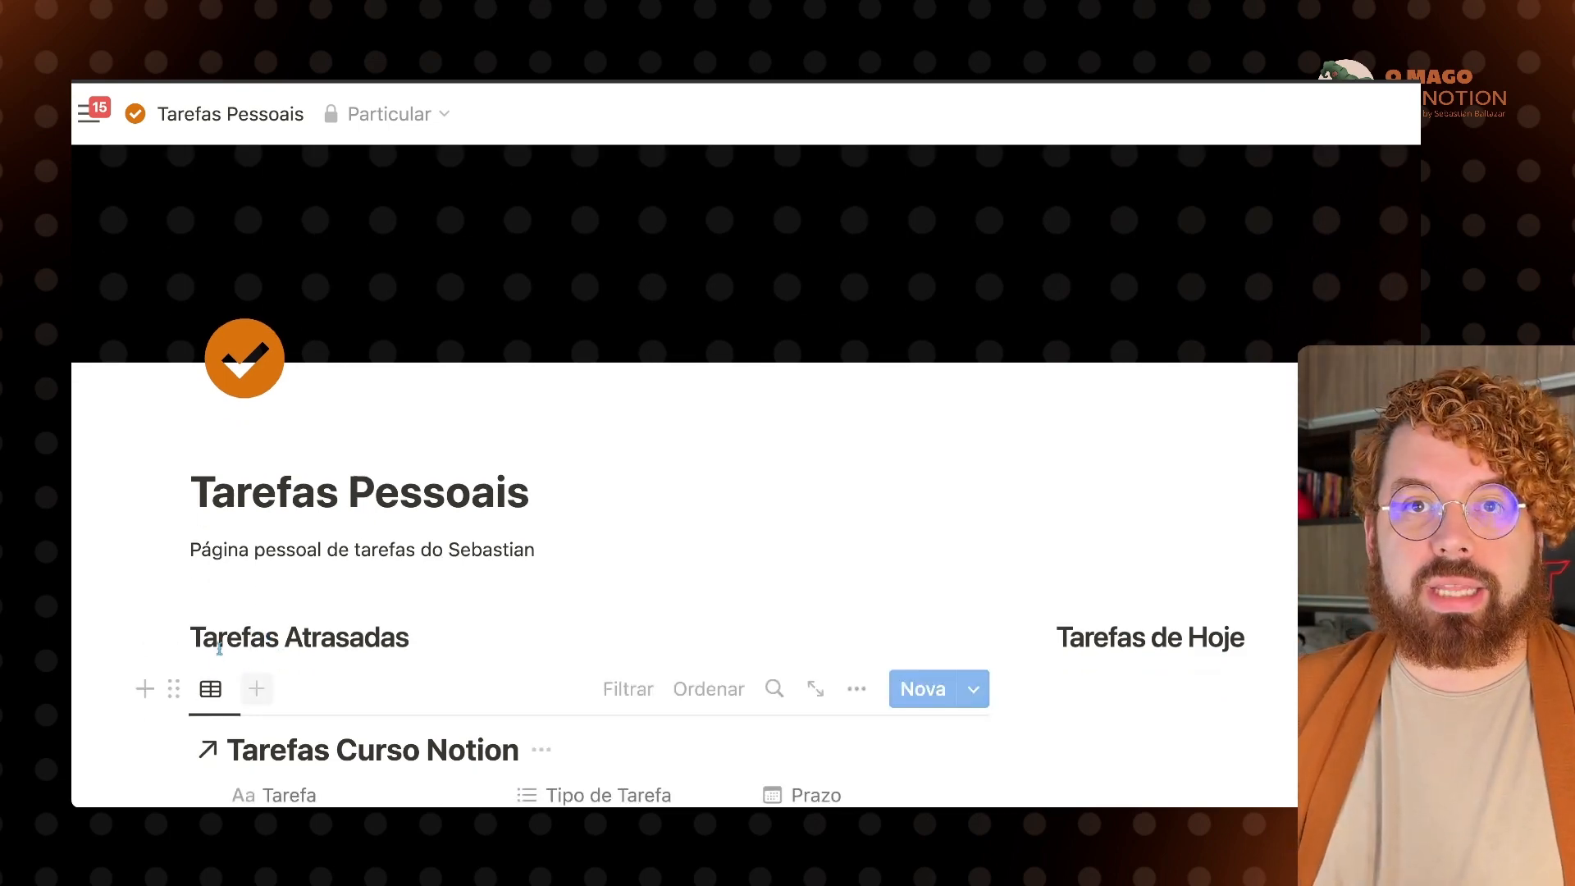
Step: Rename the table view under Tarefas Atrasadas as Atrasadas
click(230, 689)
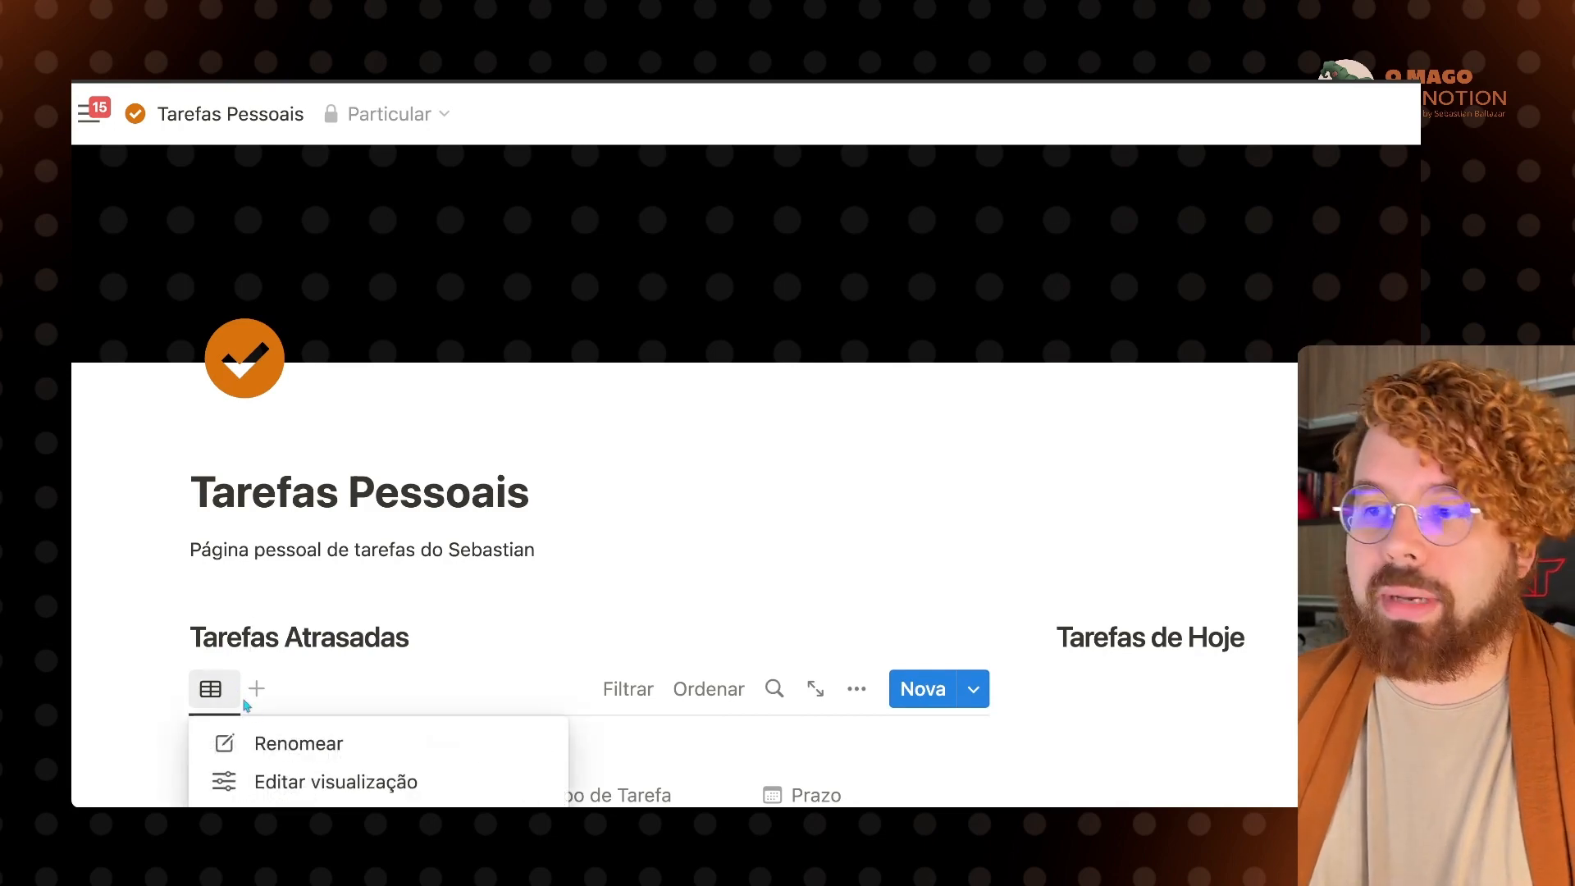
click(276, 743)
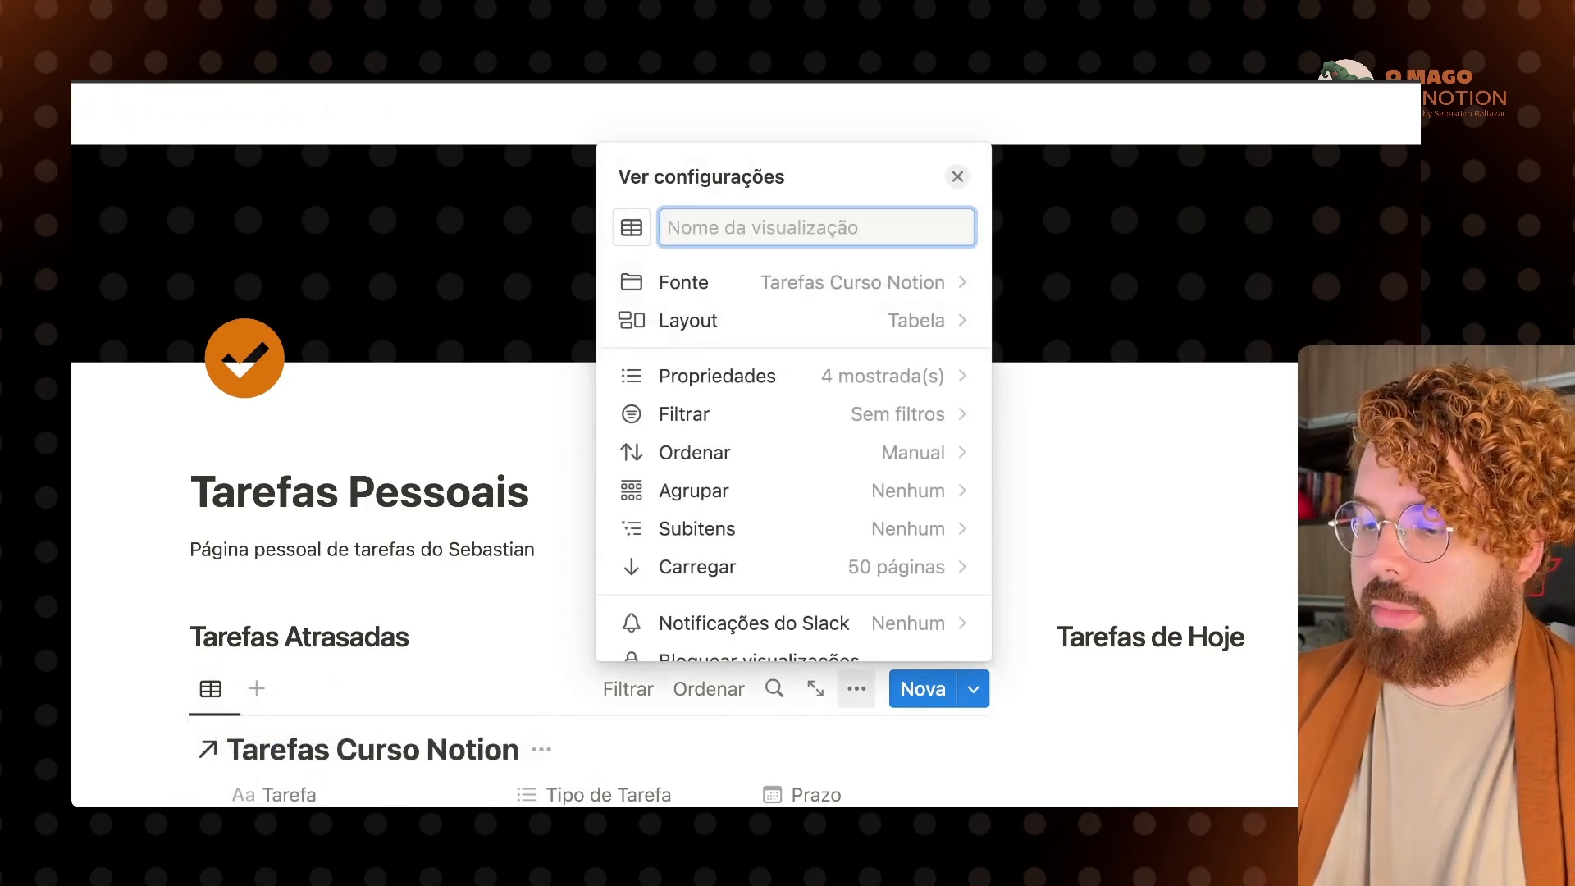
text(Ataasadas)
key(Return)
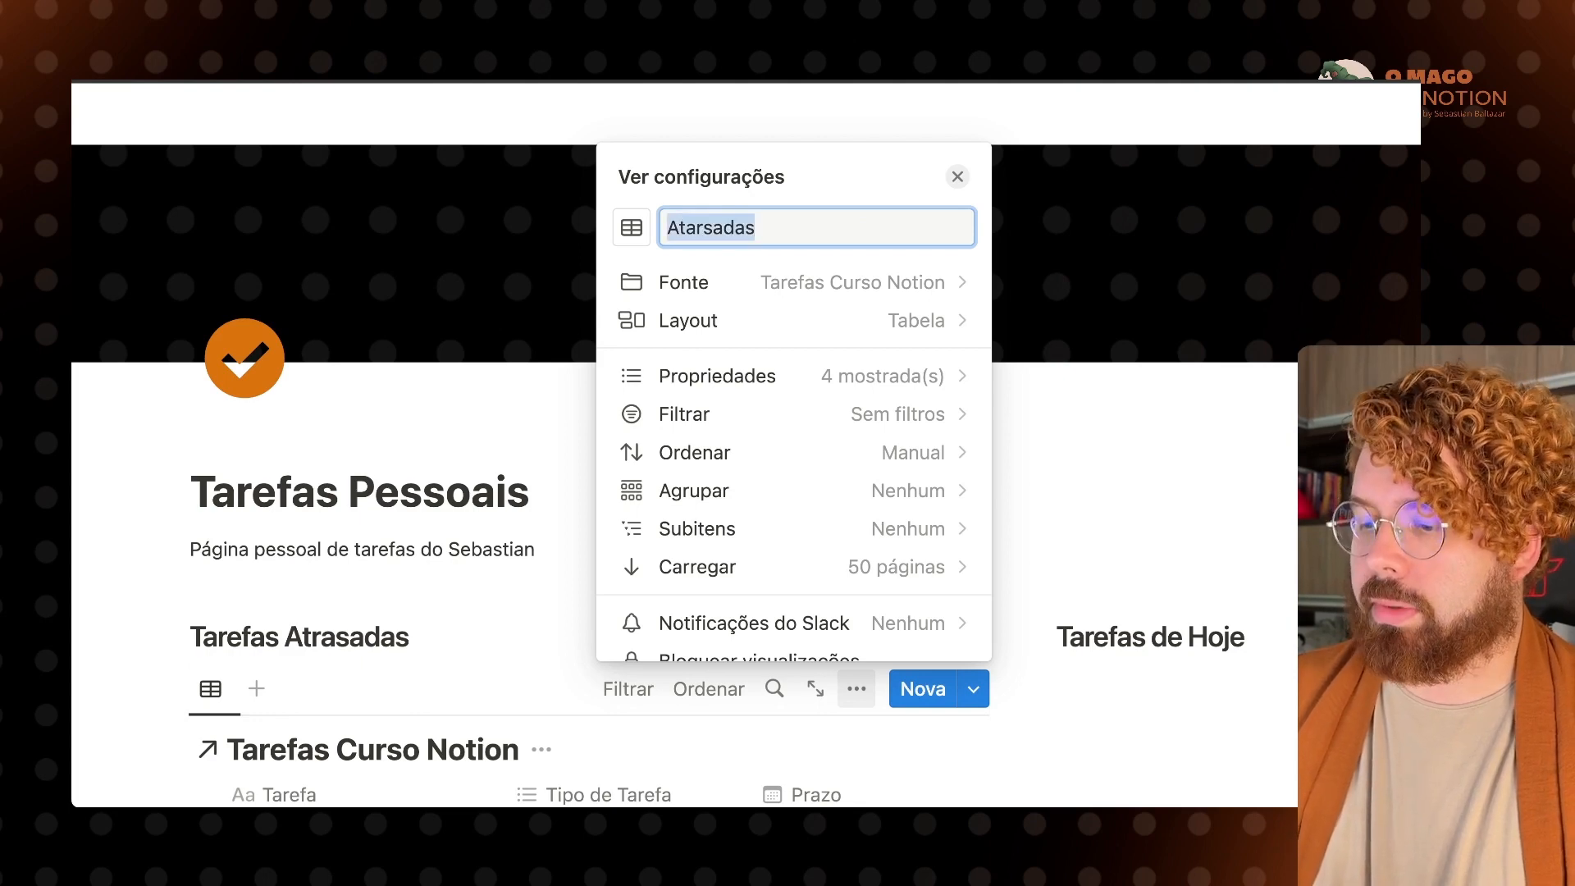
click(401, 482)
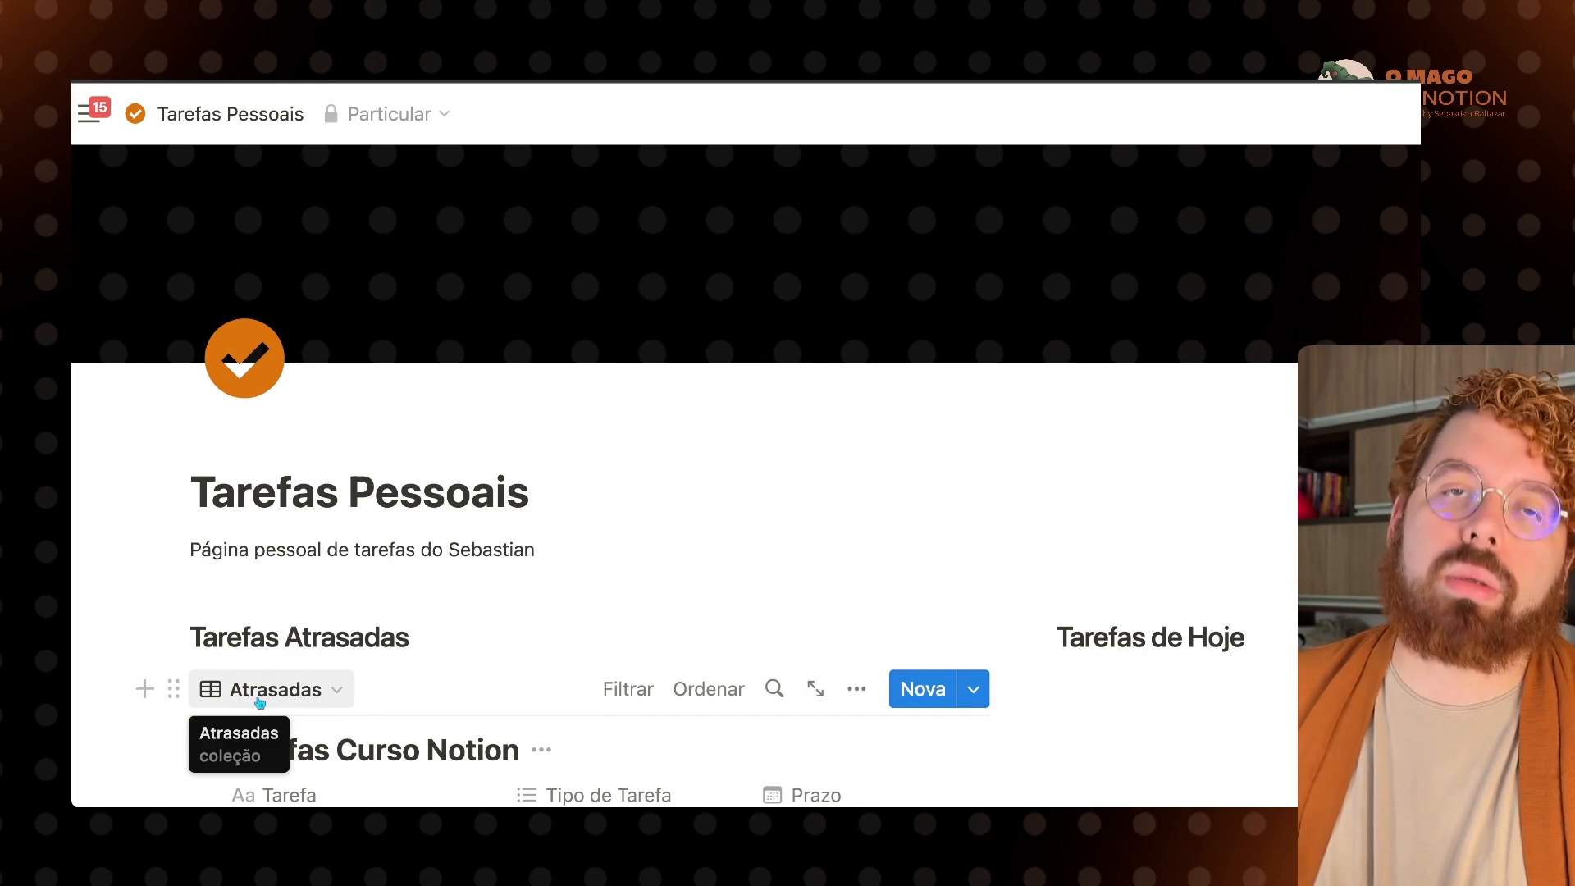
Step: Clear the name of the Atrasadas view so that only its icon identifies it
click(333, 694)
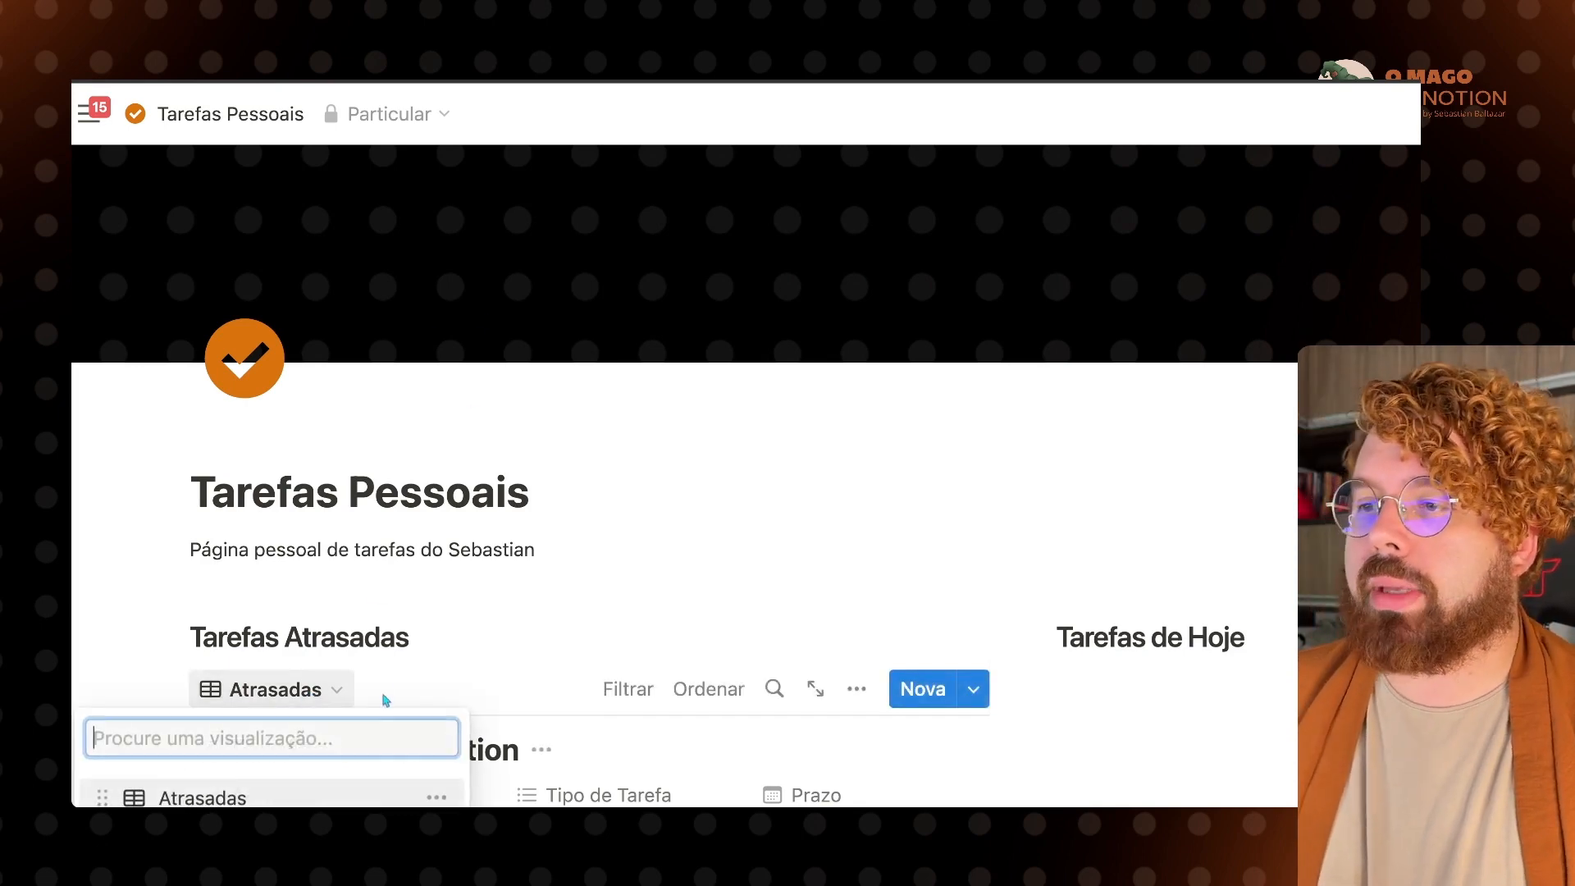
click(434, 711)
click(437, 755)
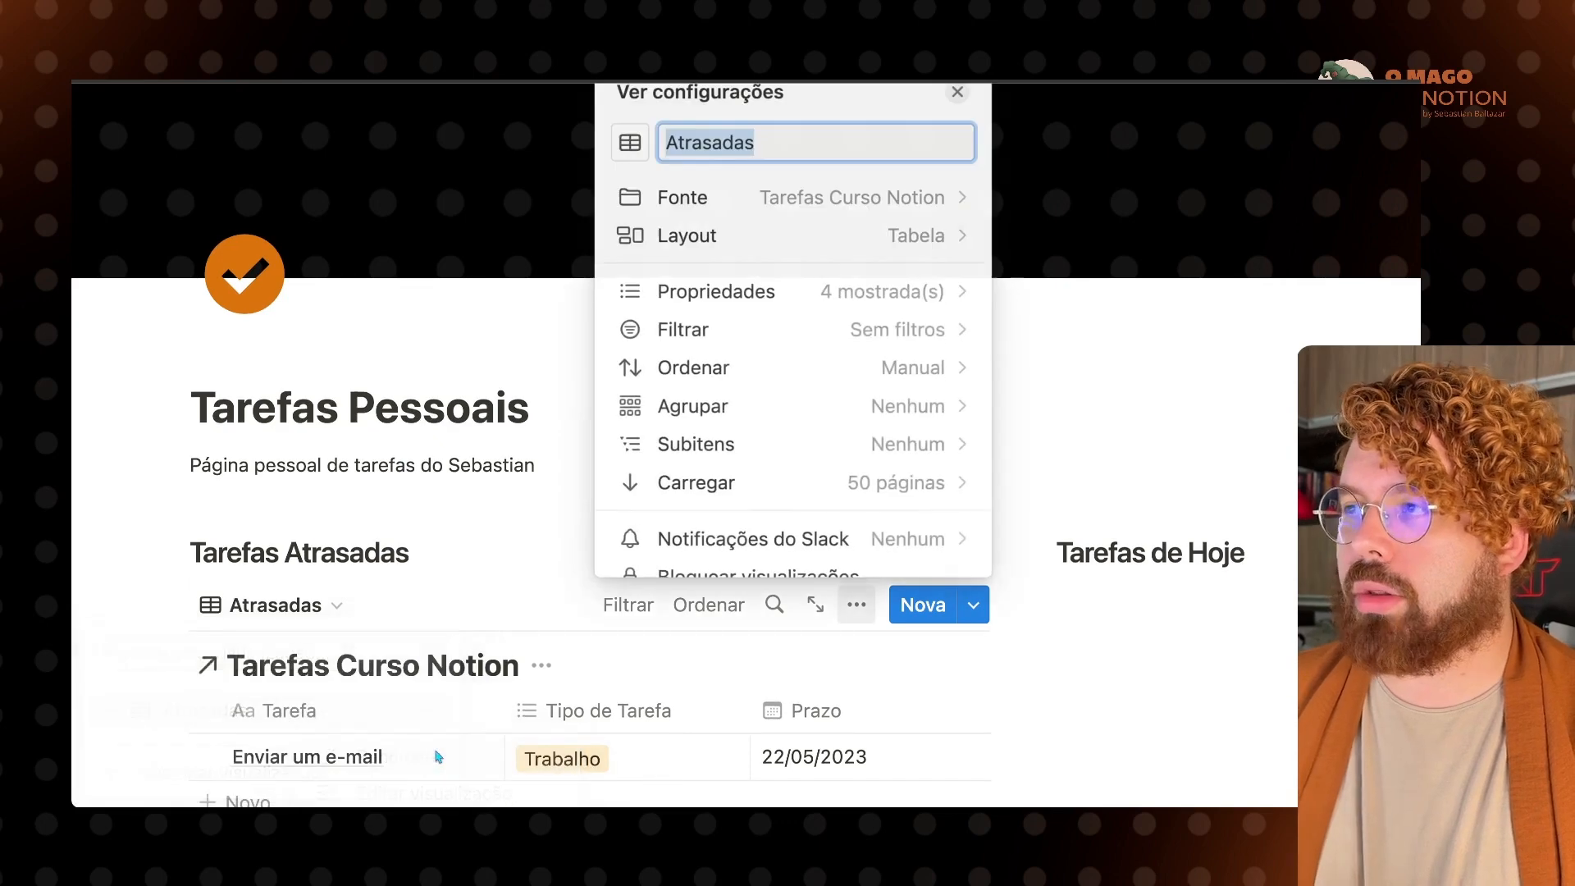
key(BackSpace)
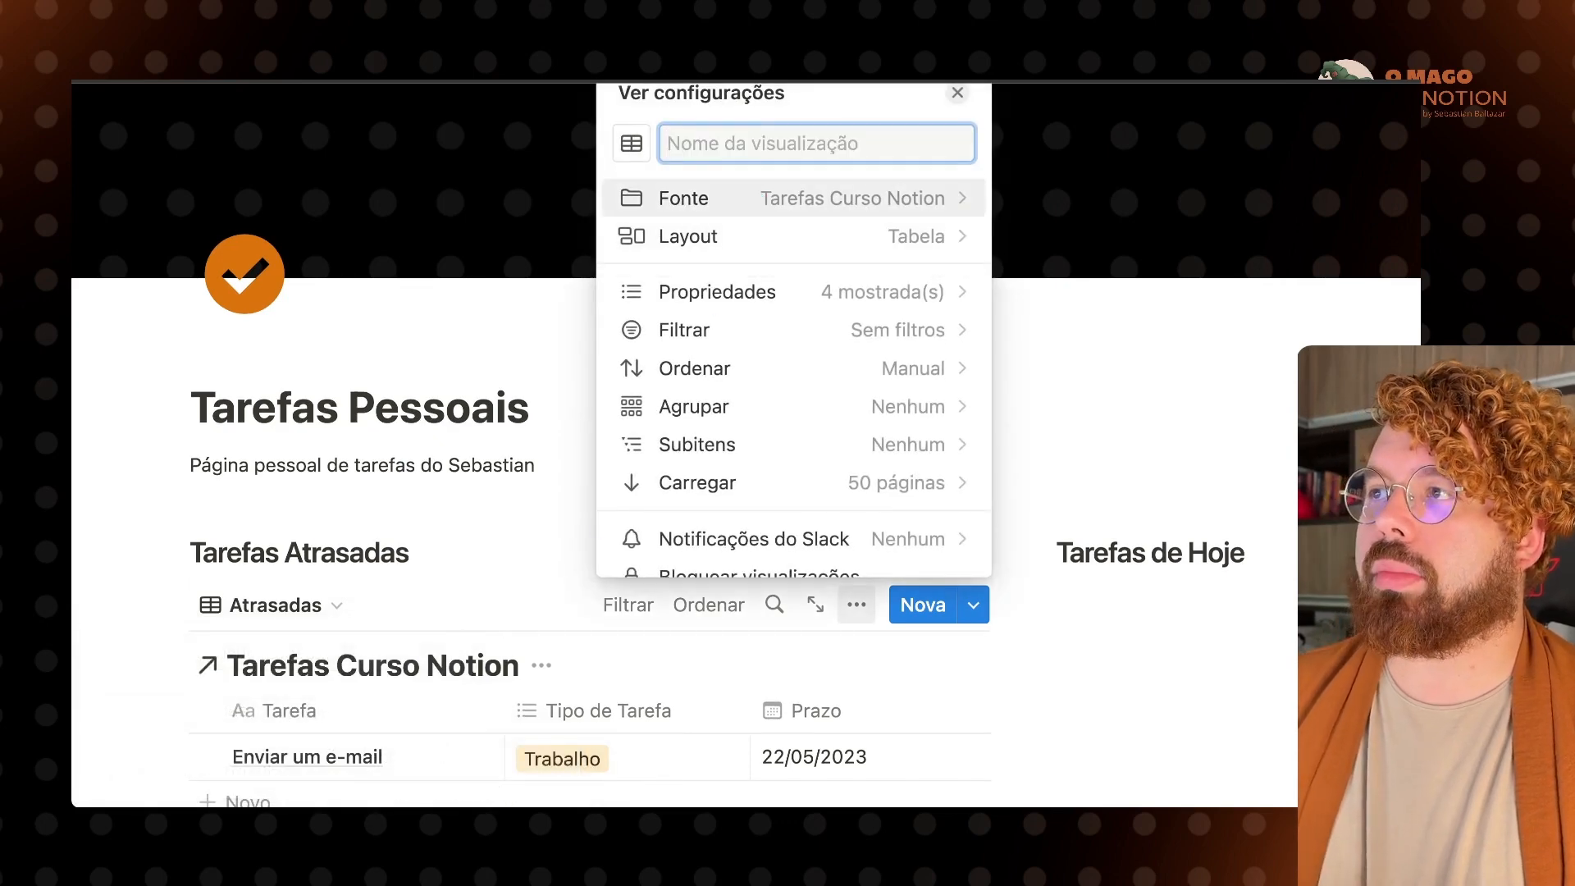
click(369, 384)
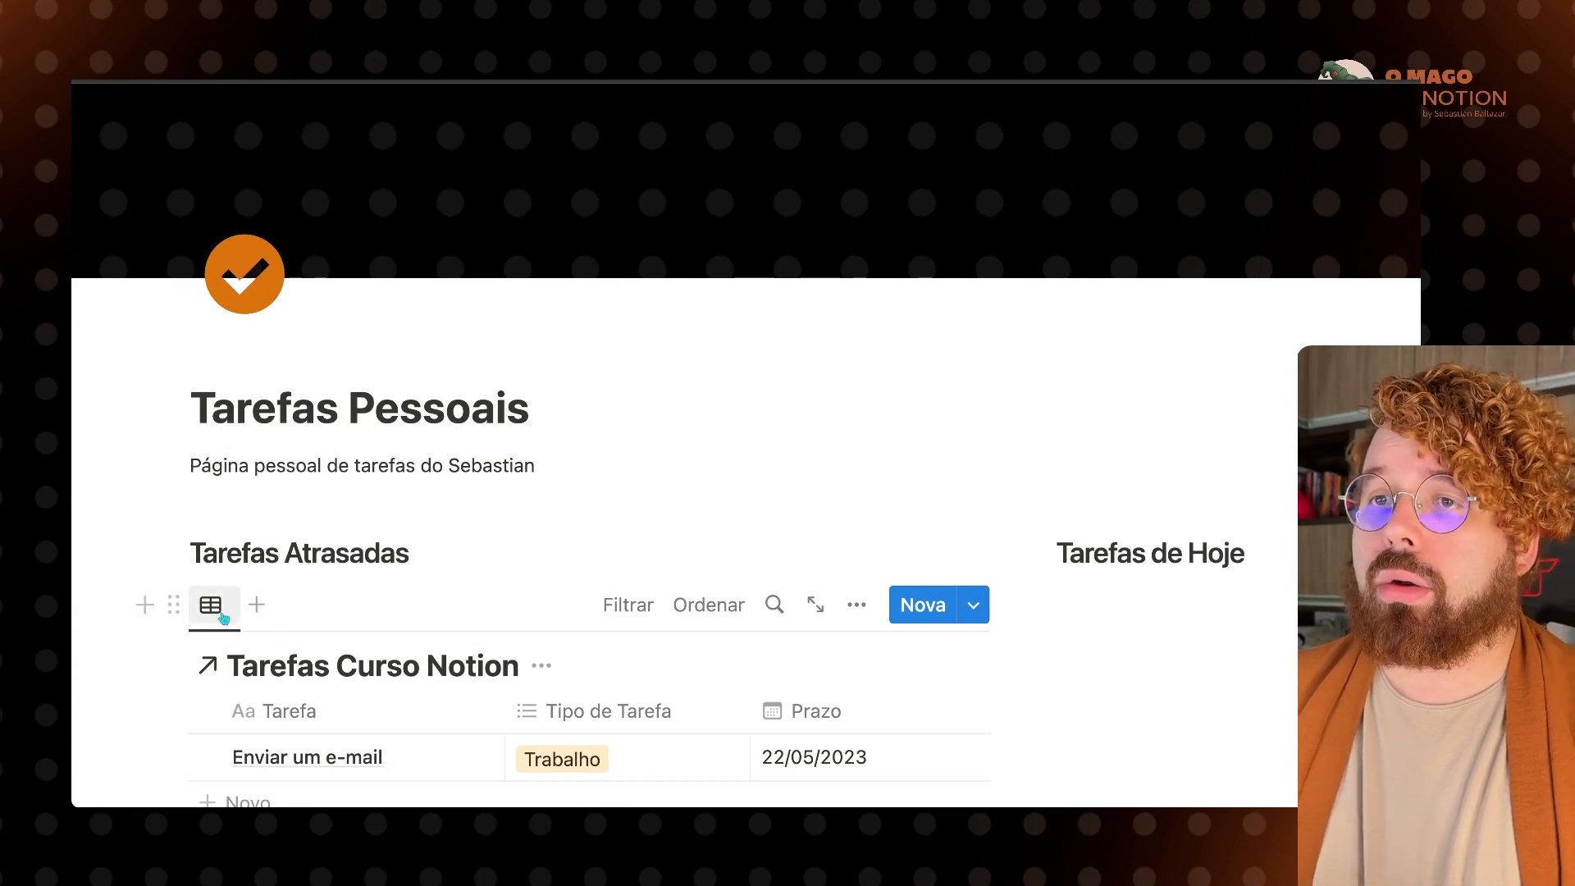
Step: Change the unnamed table view's icon to the exclamation triangle, searching the icons for "Exc"
scroll(223, 618, down, 3)
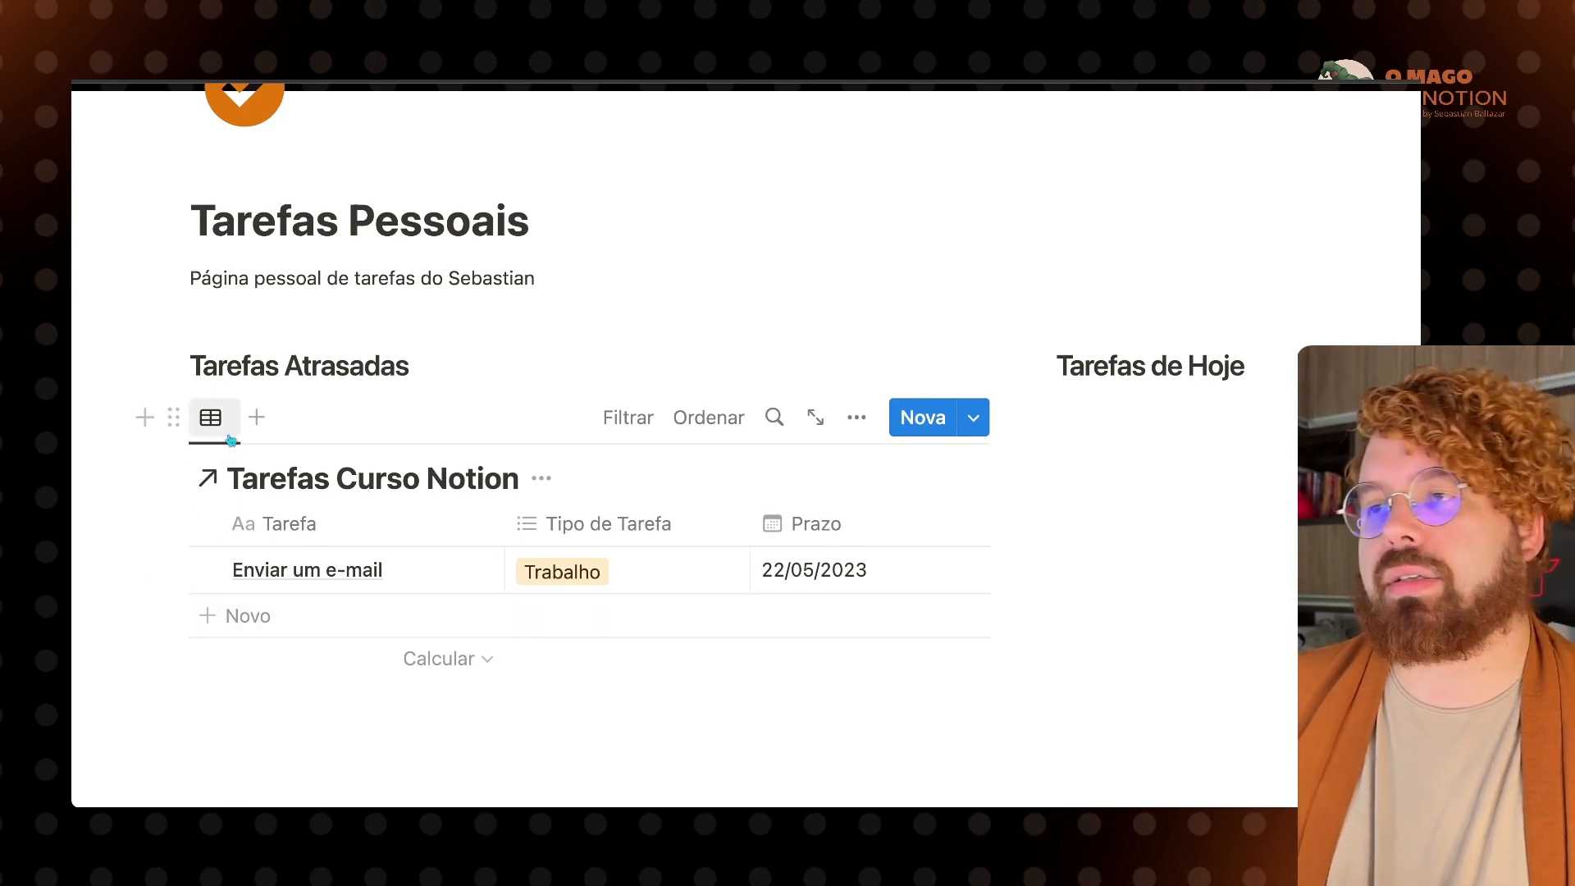
click(210, 417)
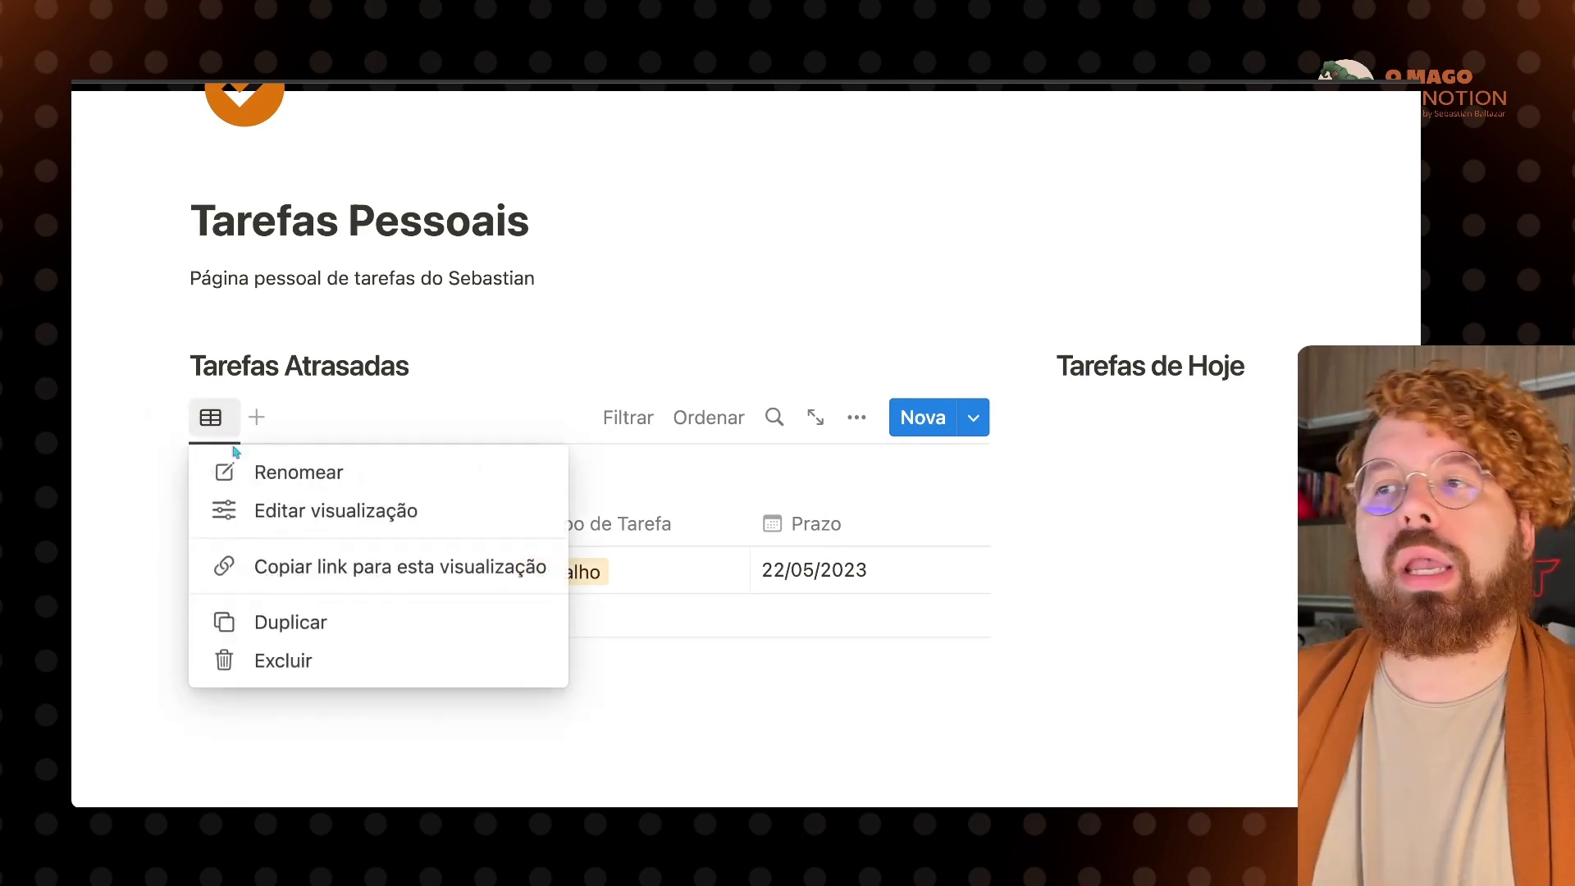
click(269, 505)
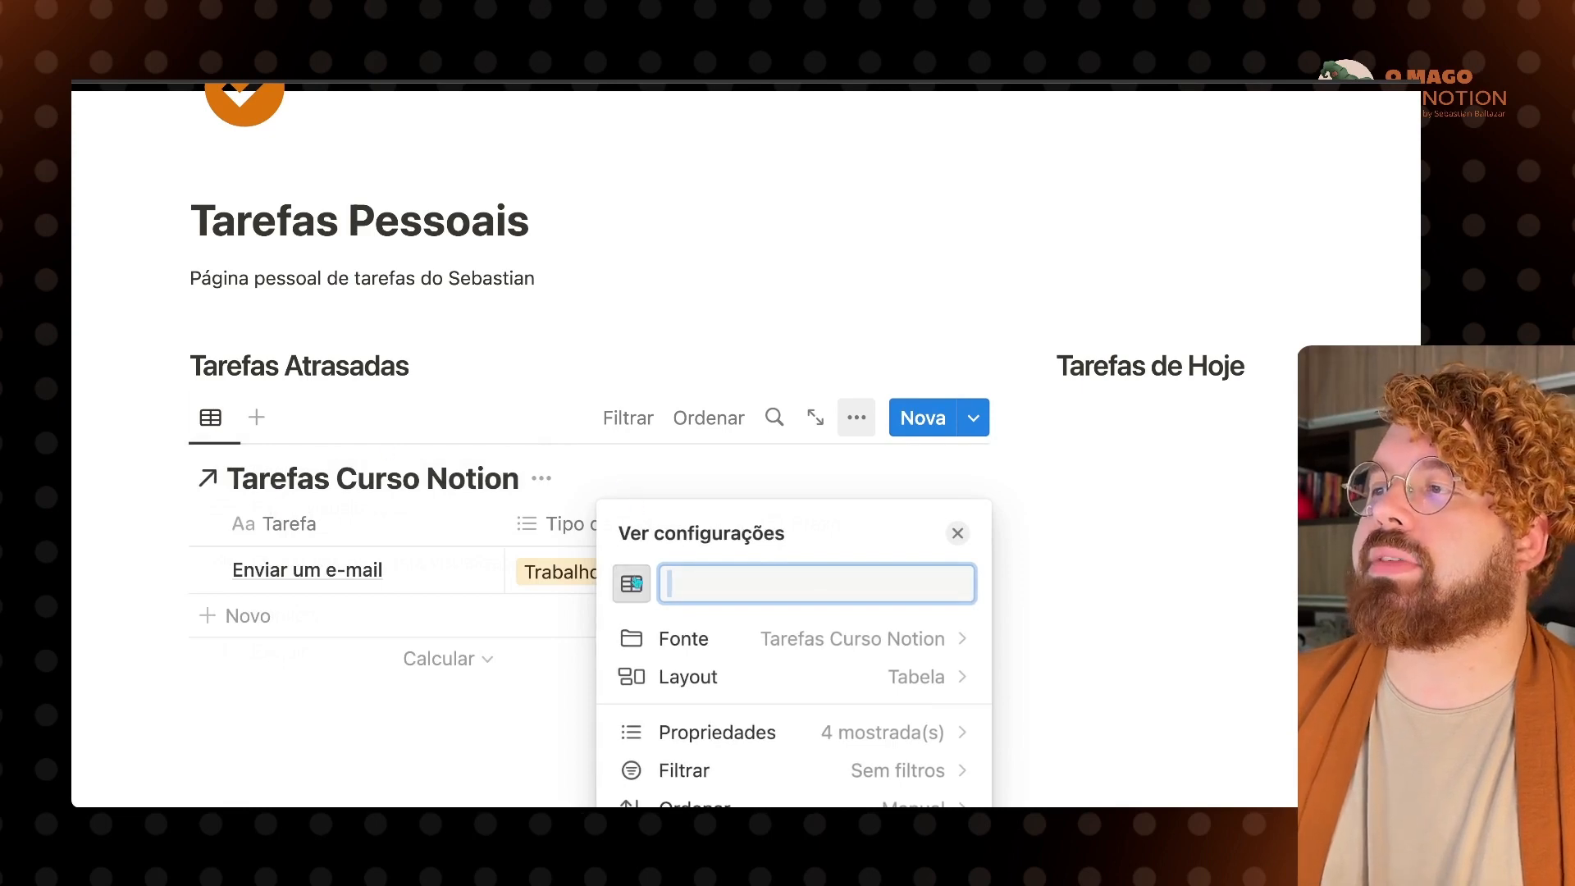
click(633, 584)
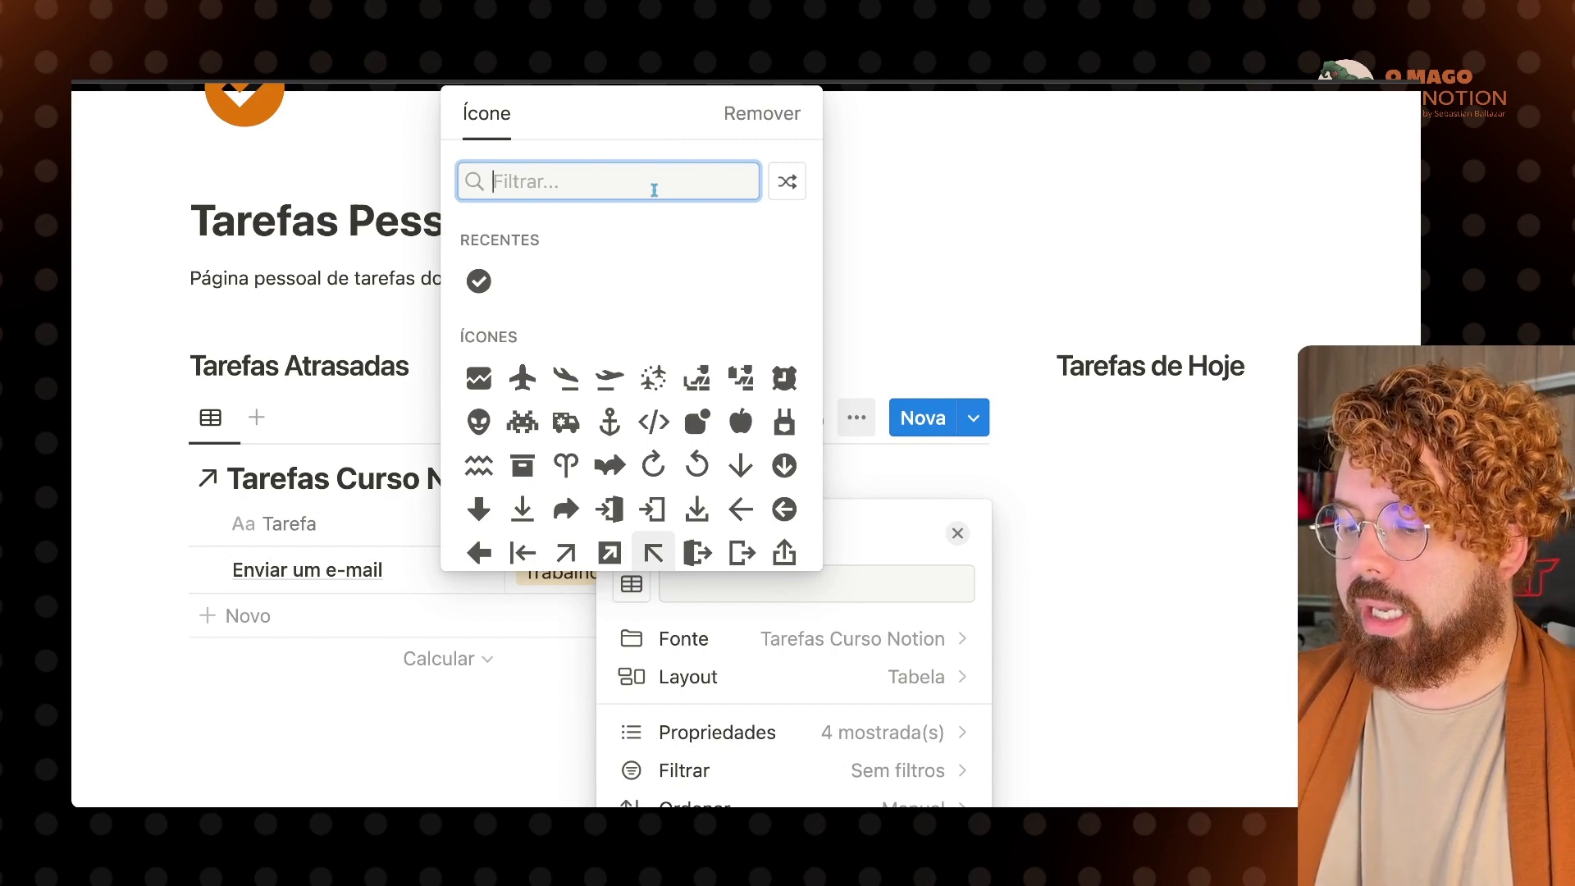
text(Exc)
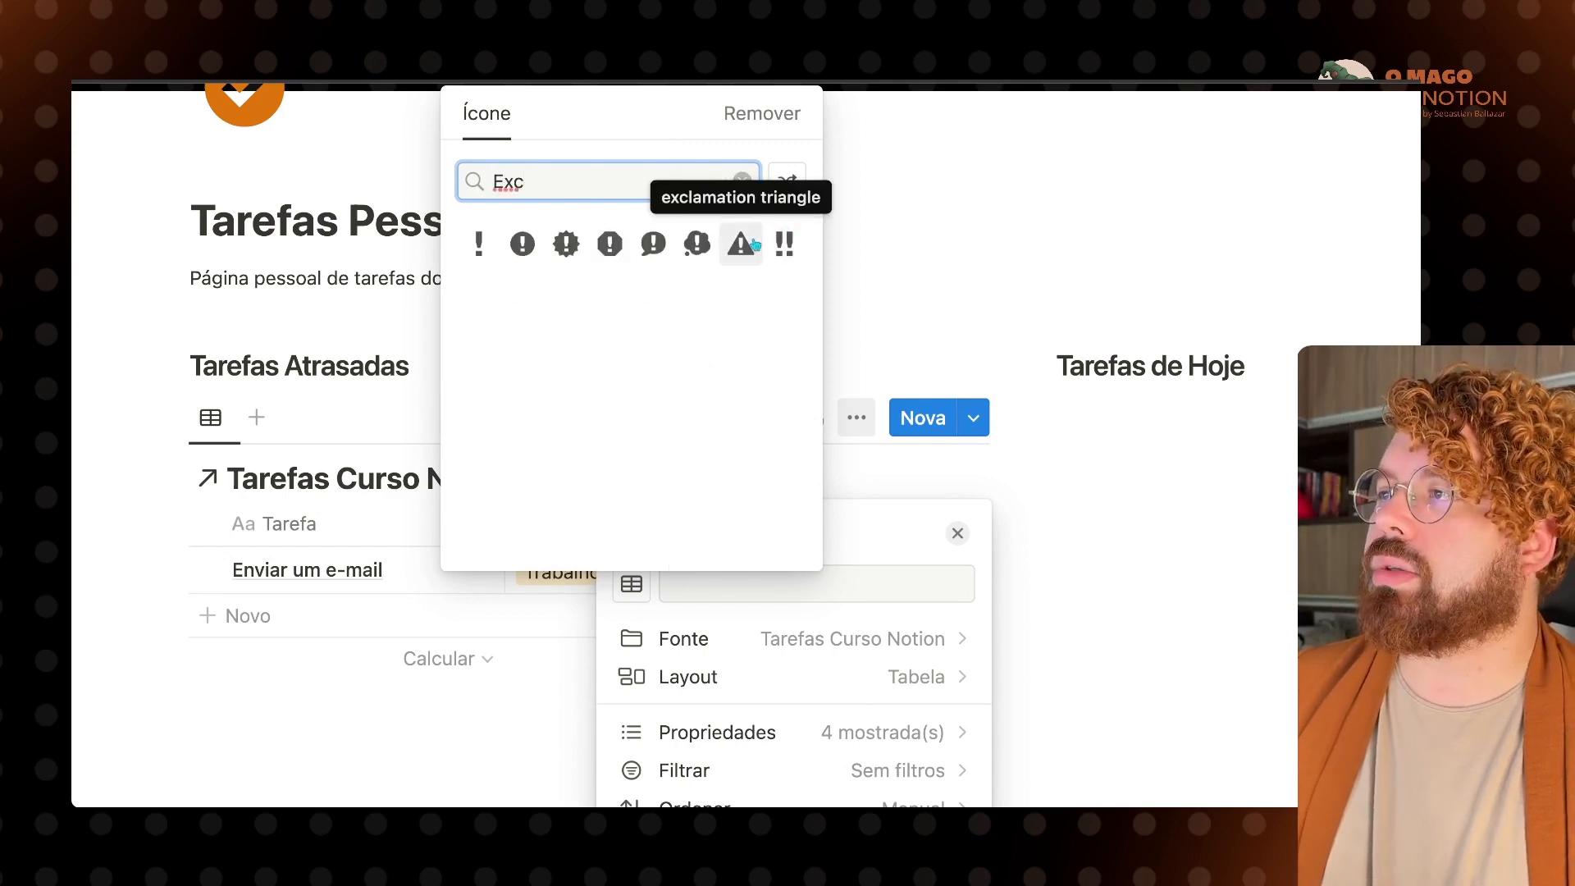
click(754, 244)
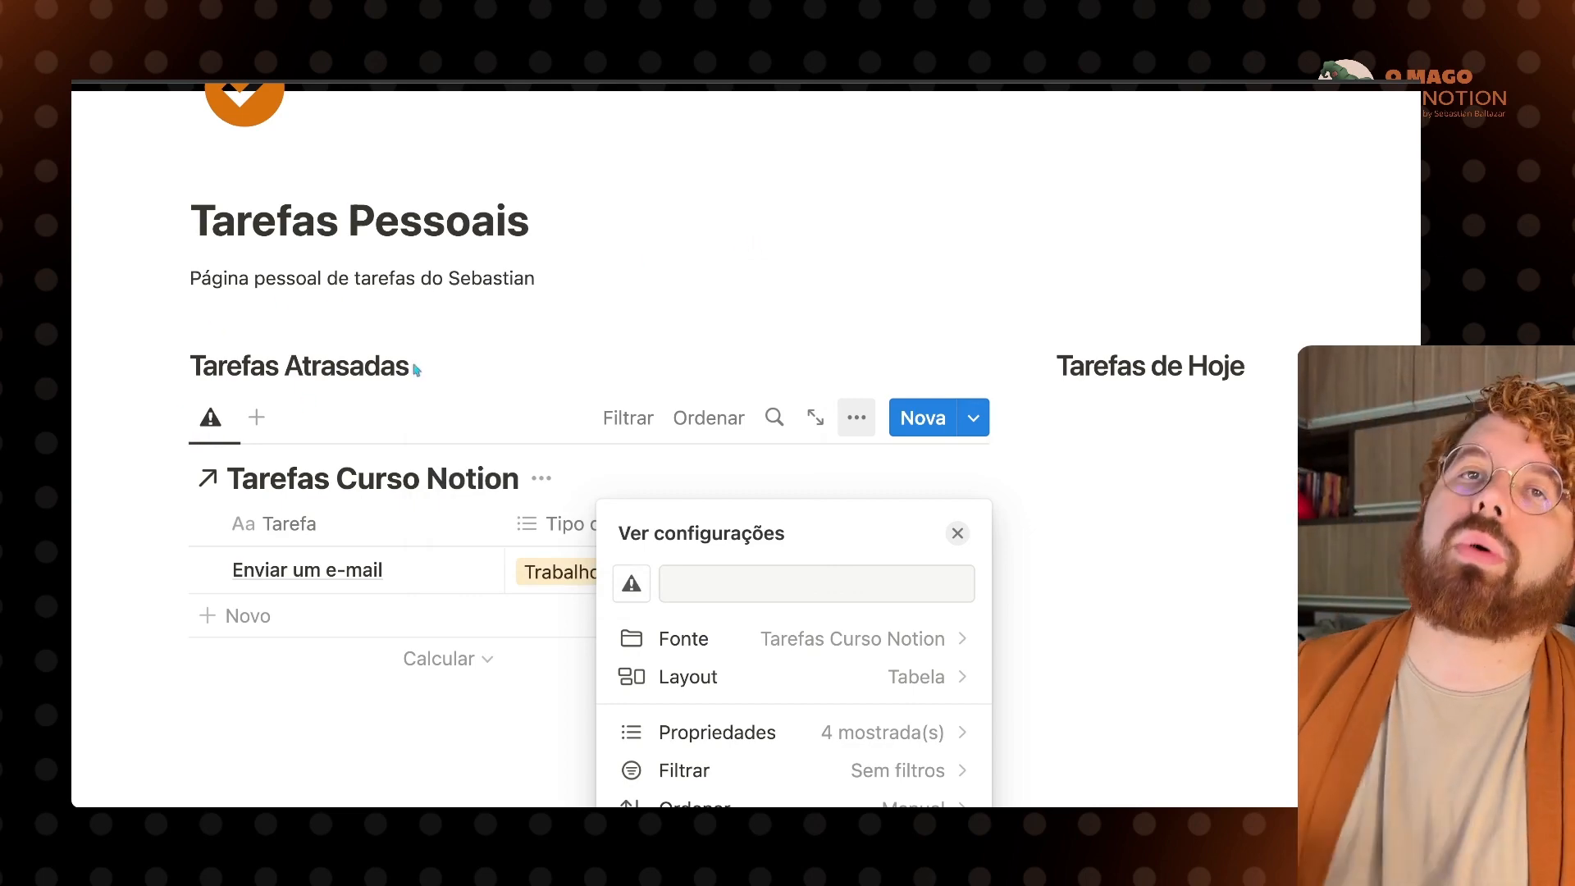
key(Escape)
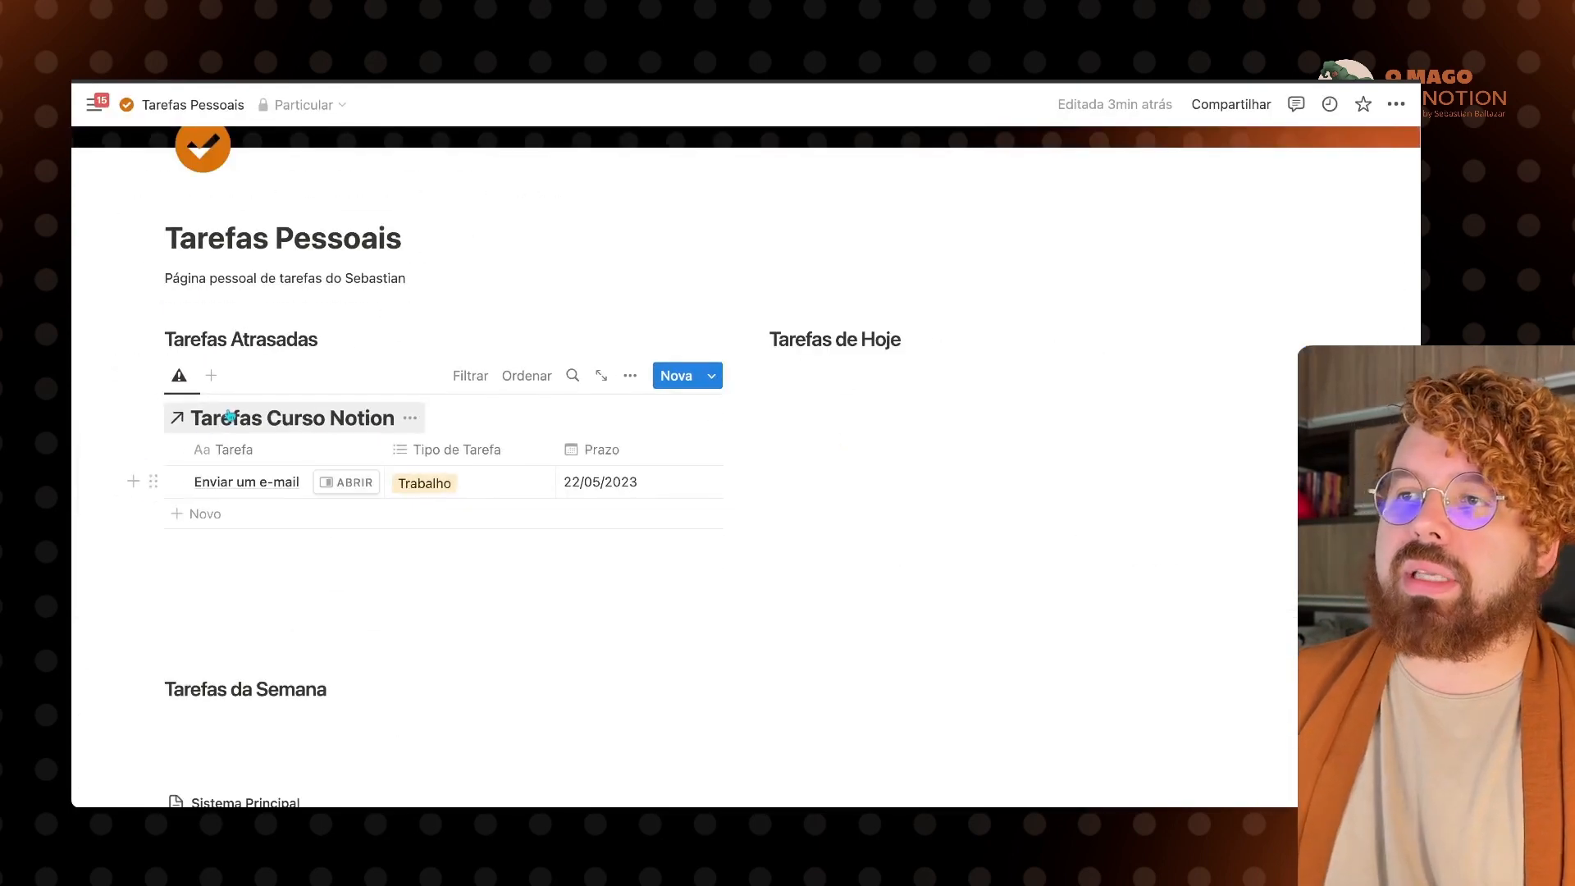
Step: Hide the Tarefas Curso Notion database title in the linked view under Tarefas Atrasadas
click(232, 416)
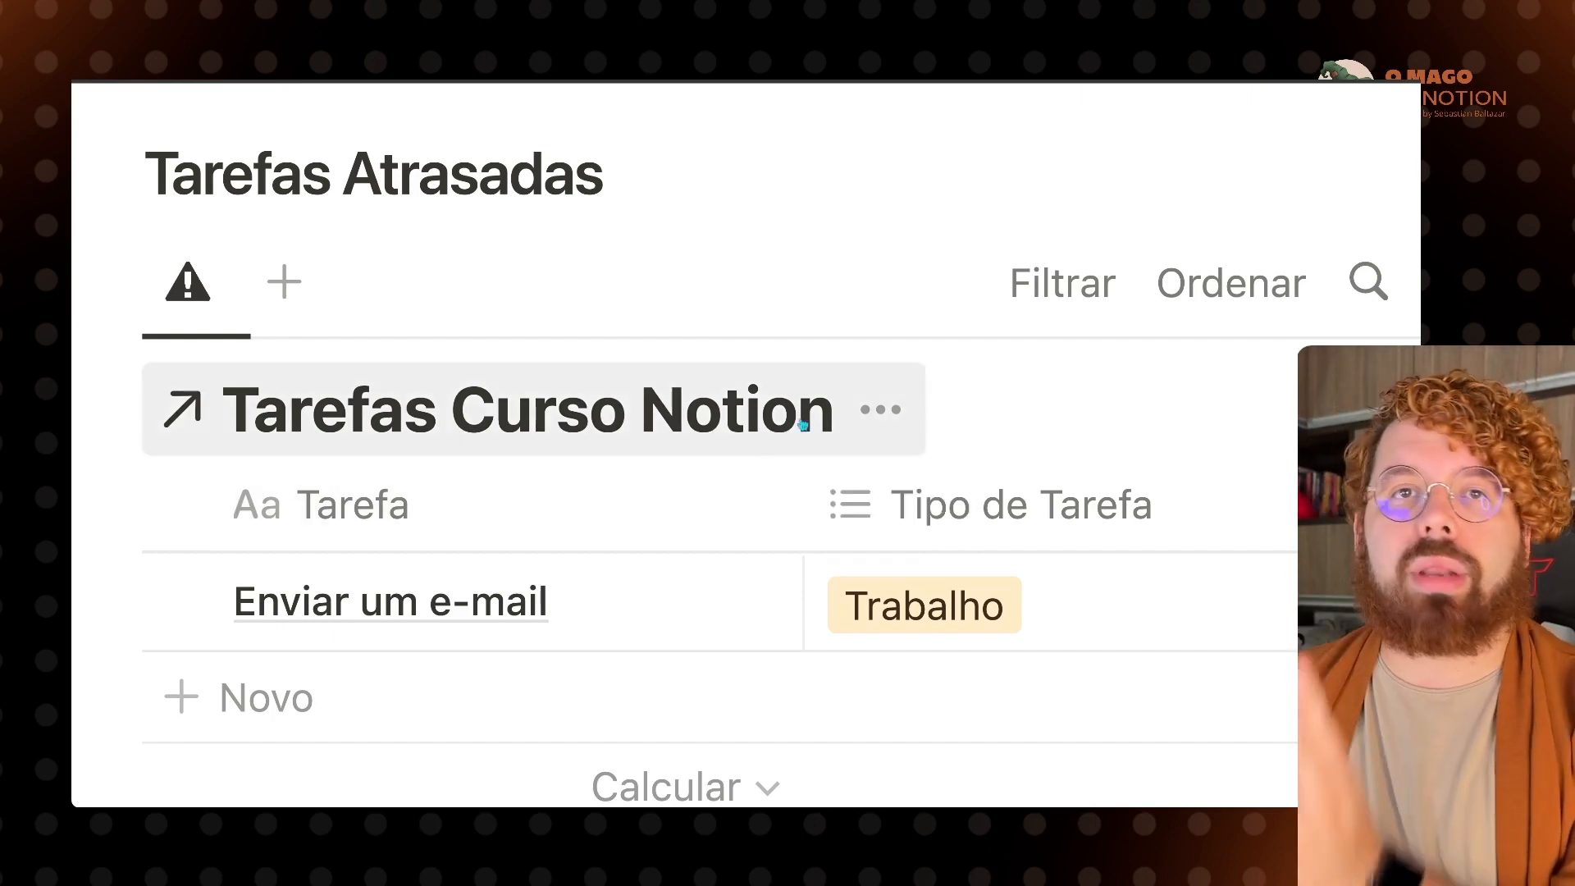
click(884, 410)
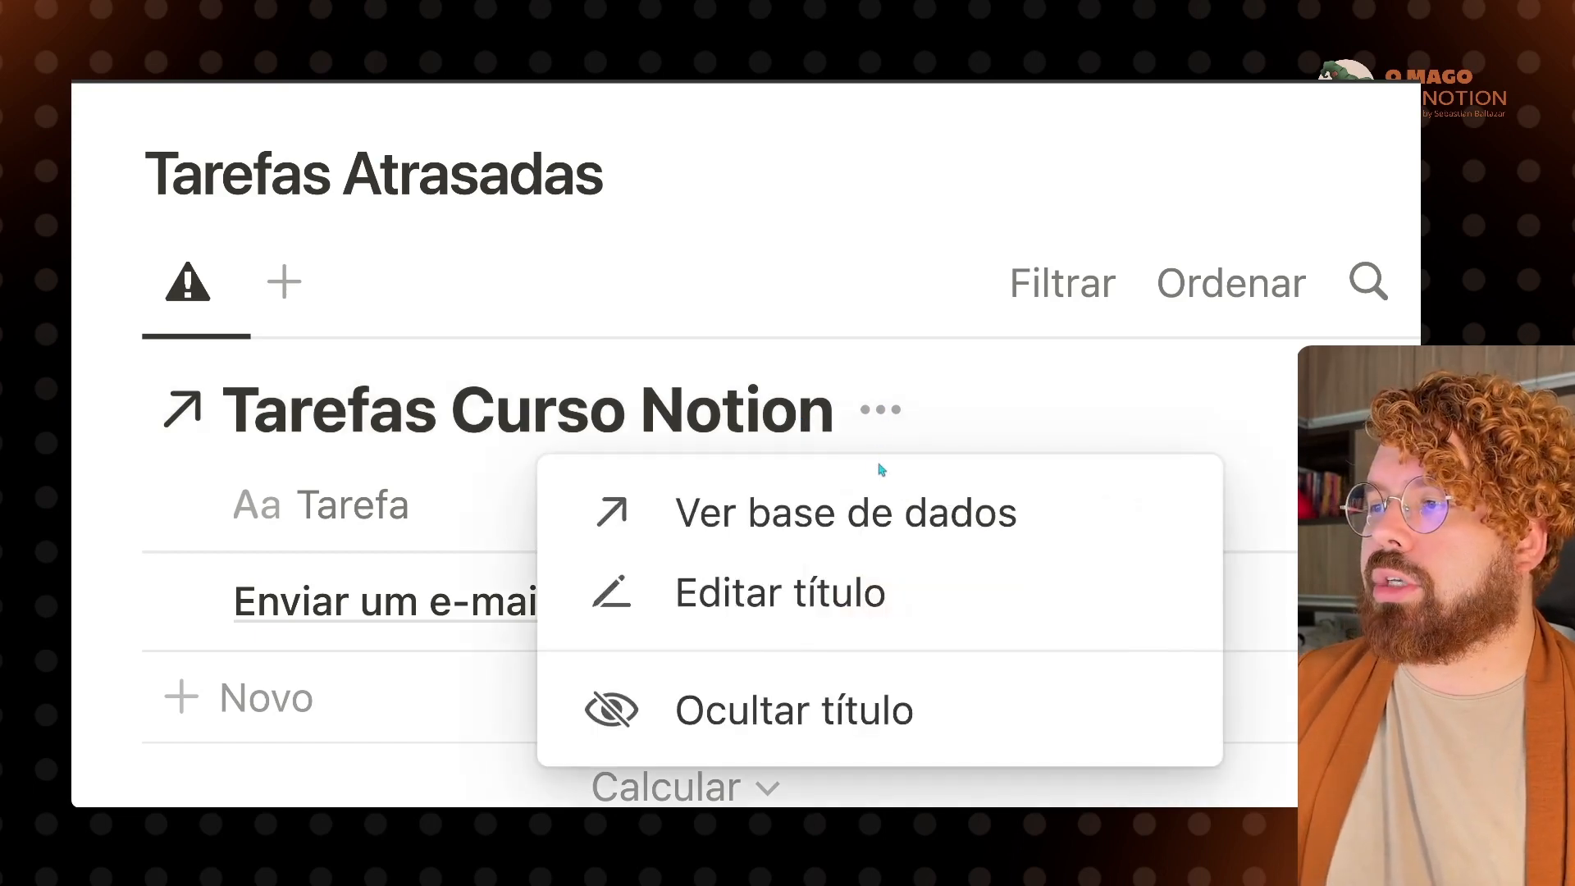
click(886, 689)
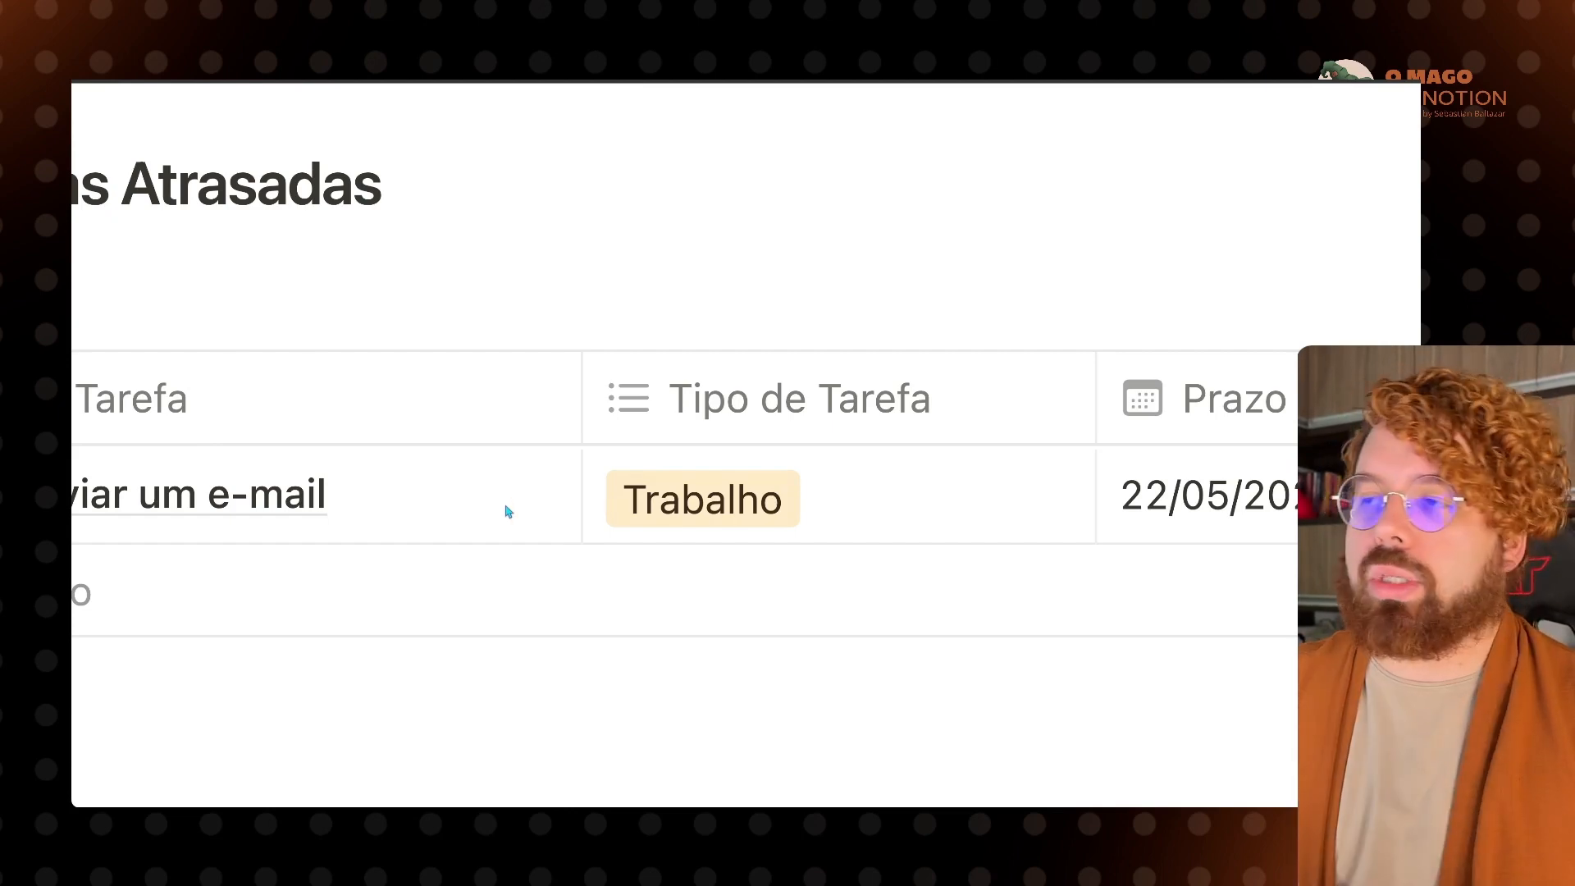
Step: Hide the Tipo de Tarefa property in the Tarefas Atrasadas table view and show it again
scroll(507, 511, right, 3)
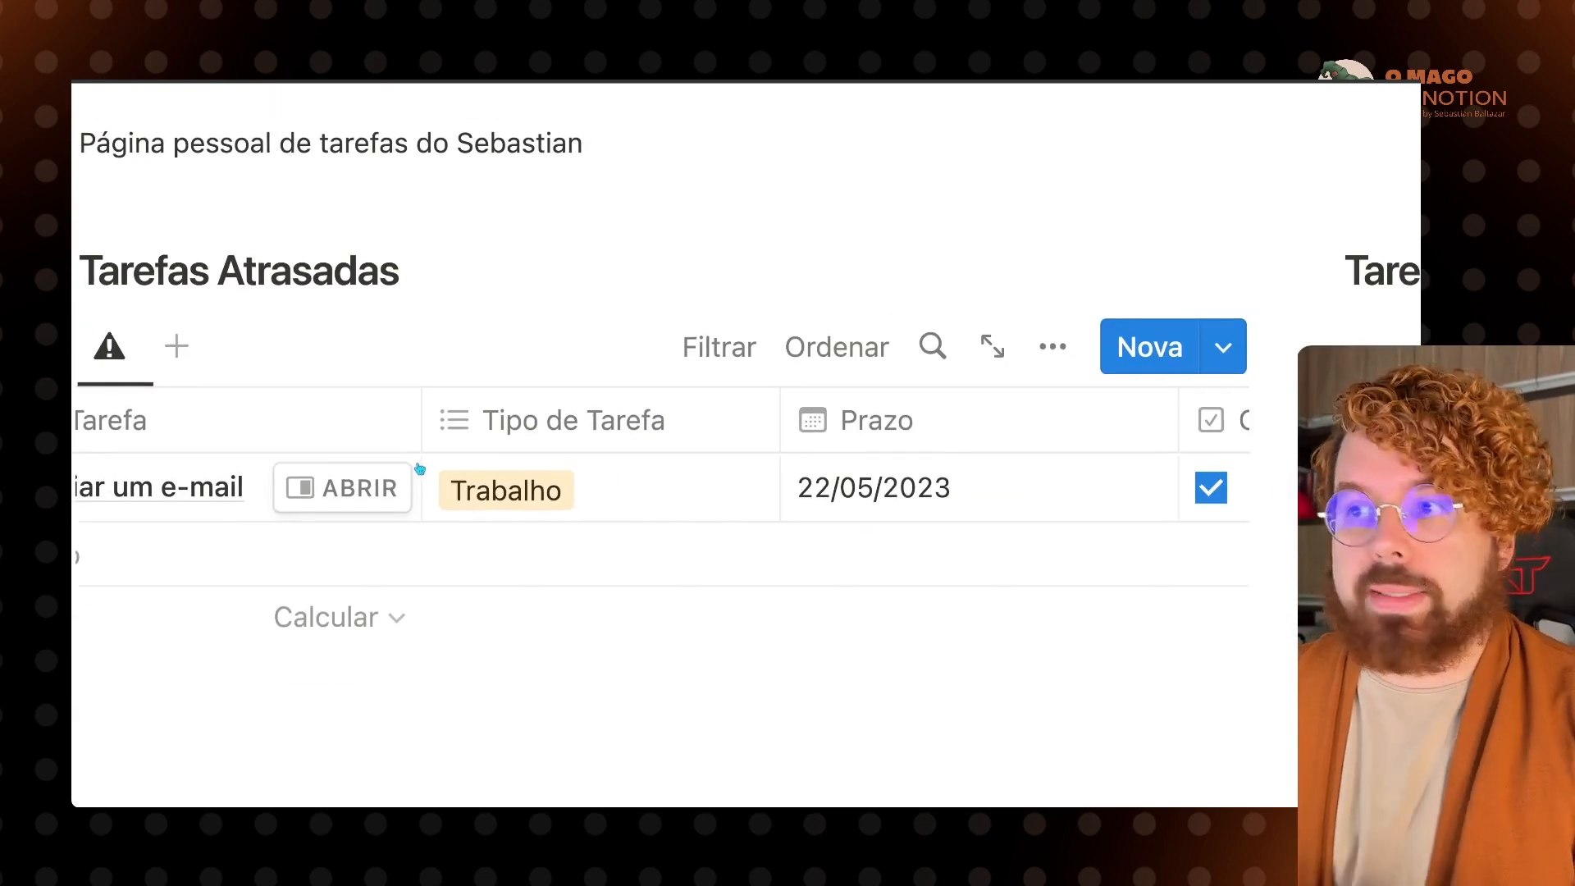
click(1058, 351)
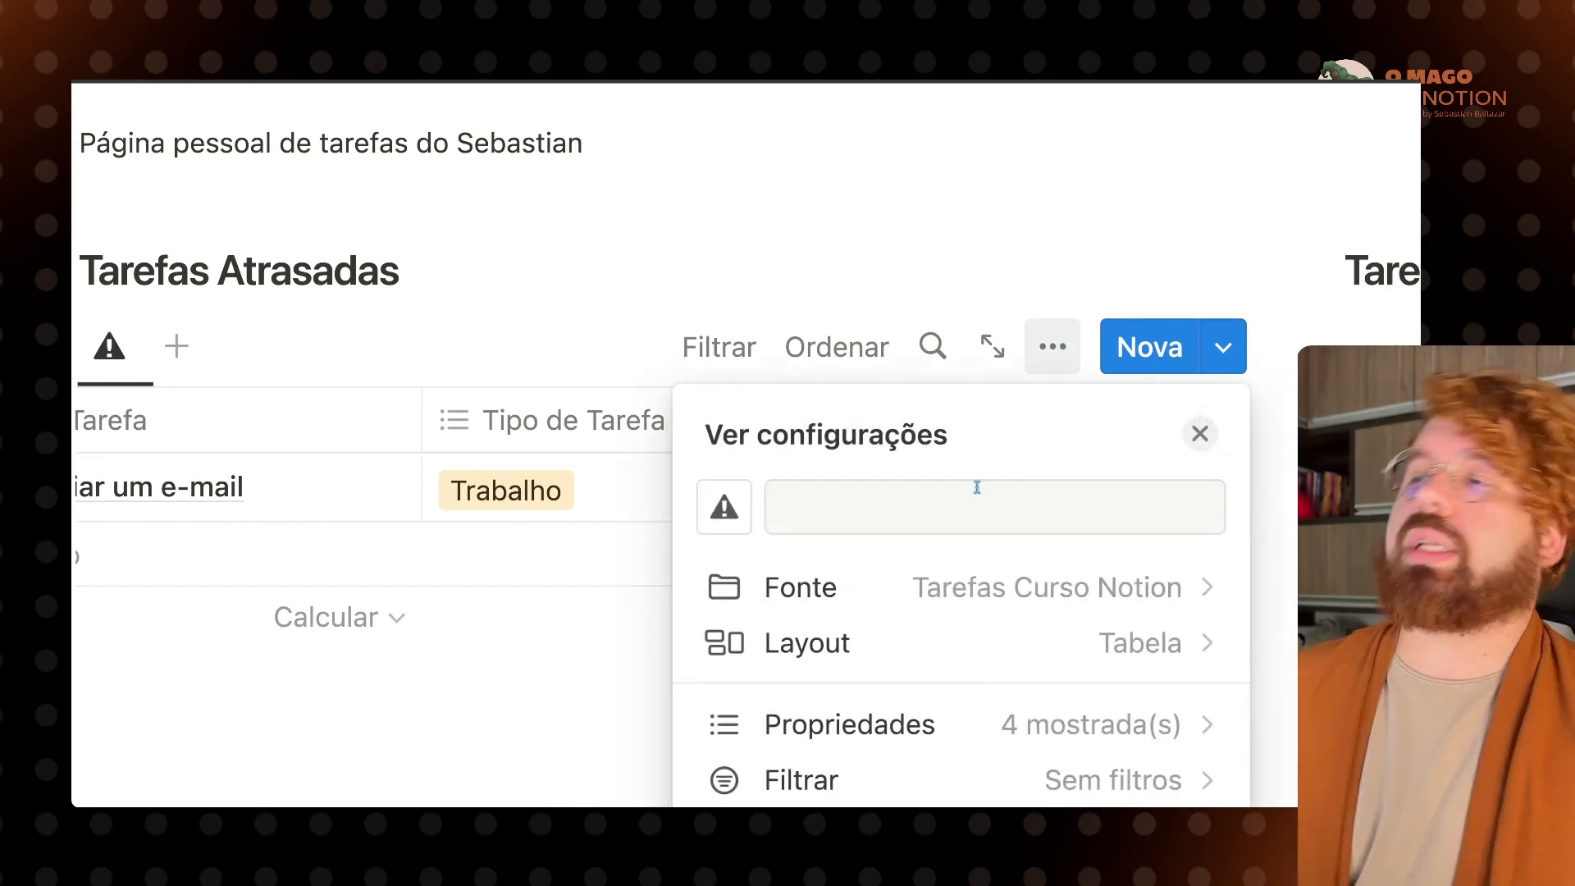
scroll(927, 700, down, 3)
scroll(928, 700, up, 3)
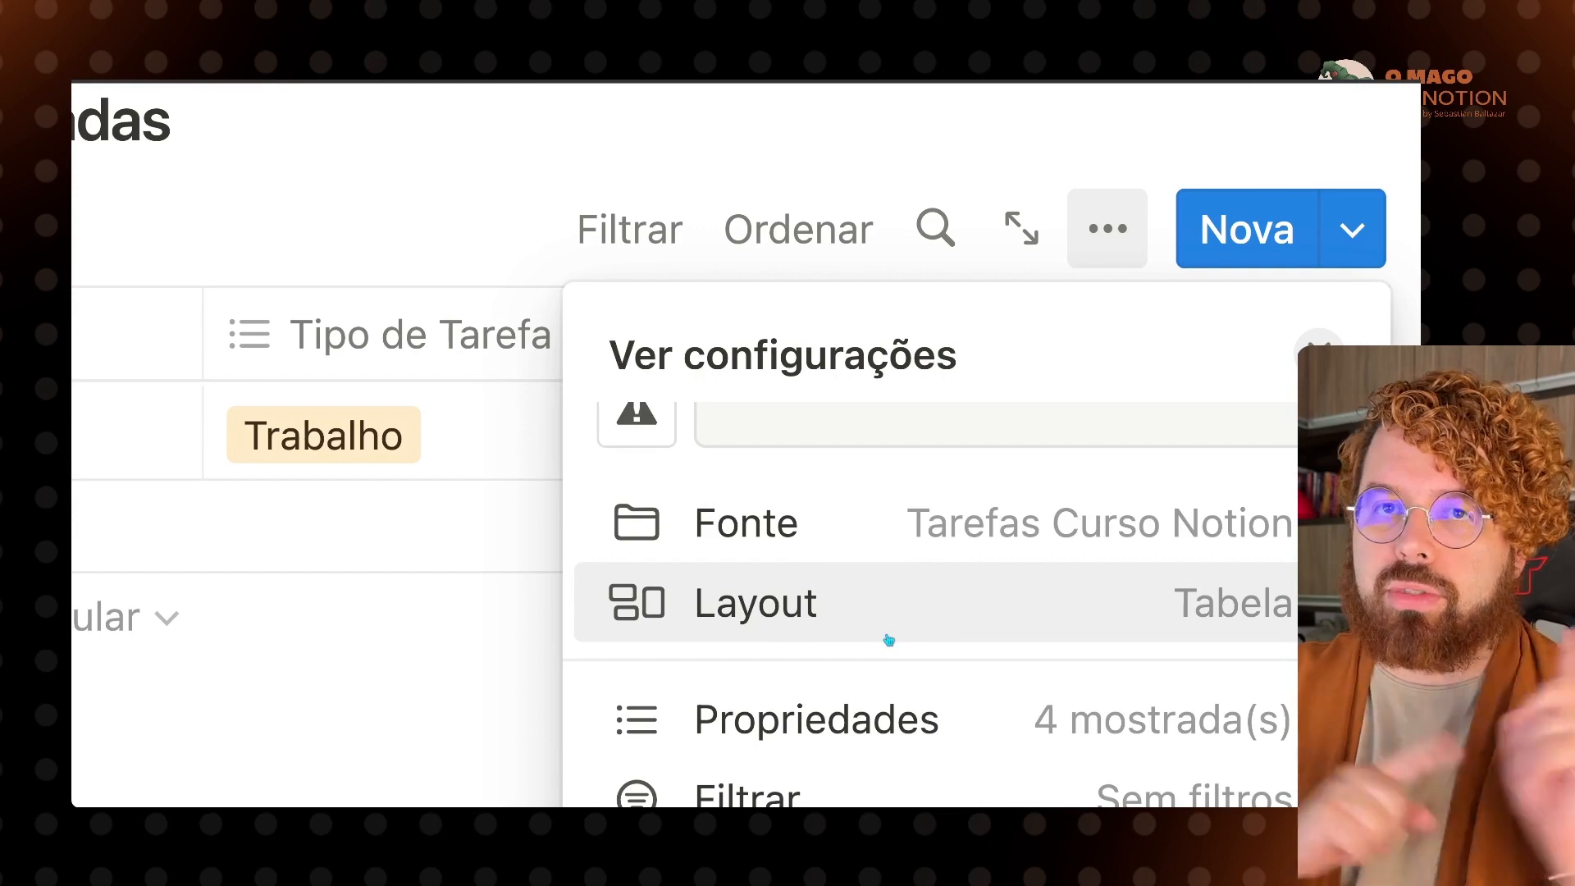
scroll(889, 638, down, 3)
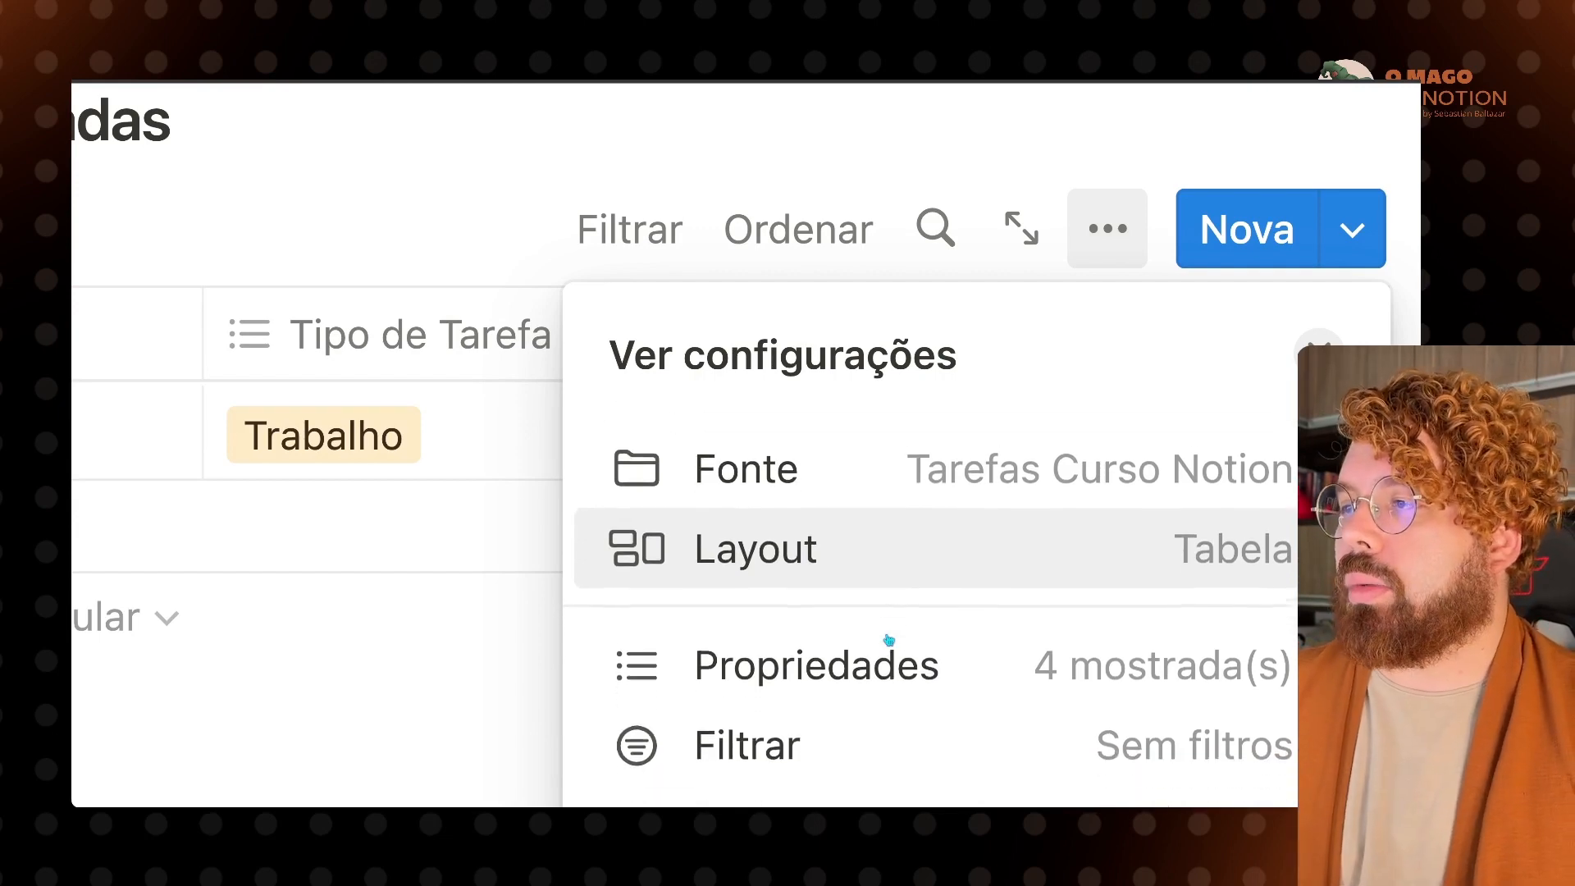
scroll(889, 632, down, 2)
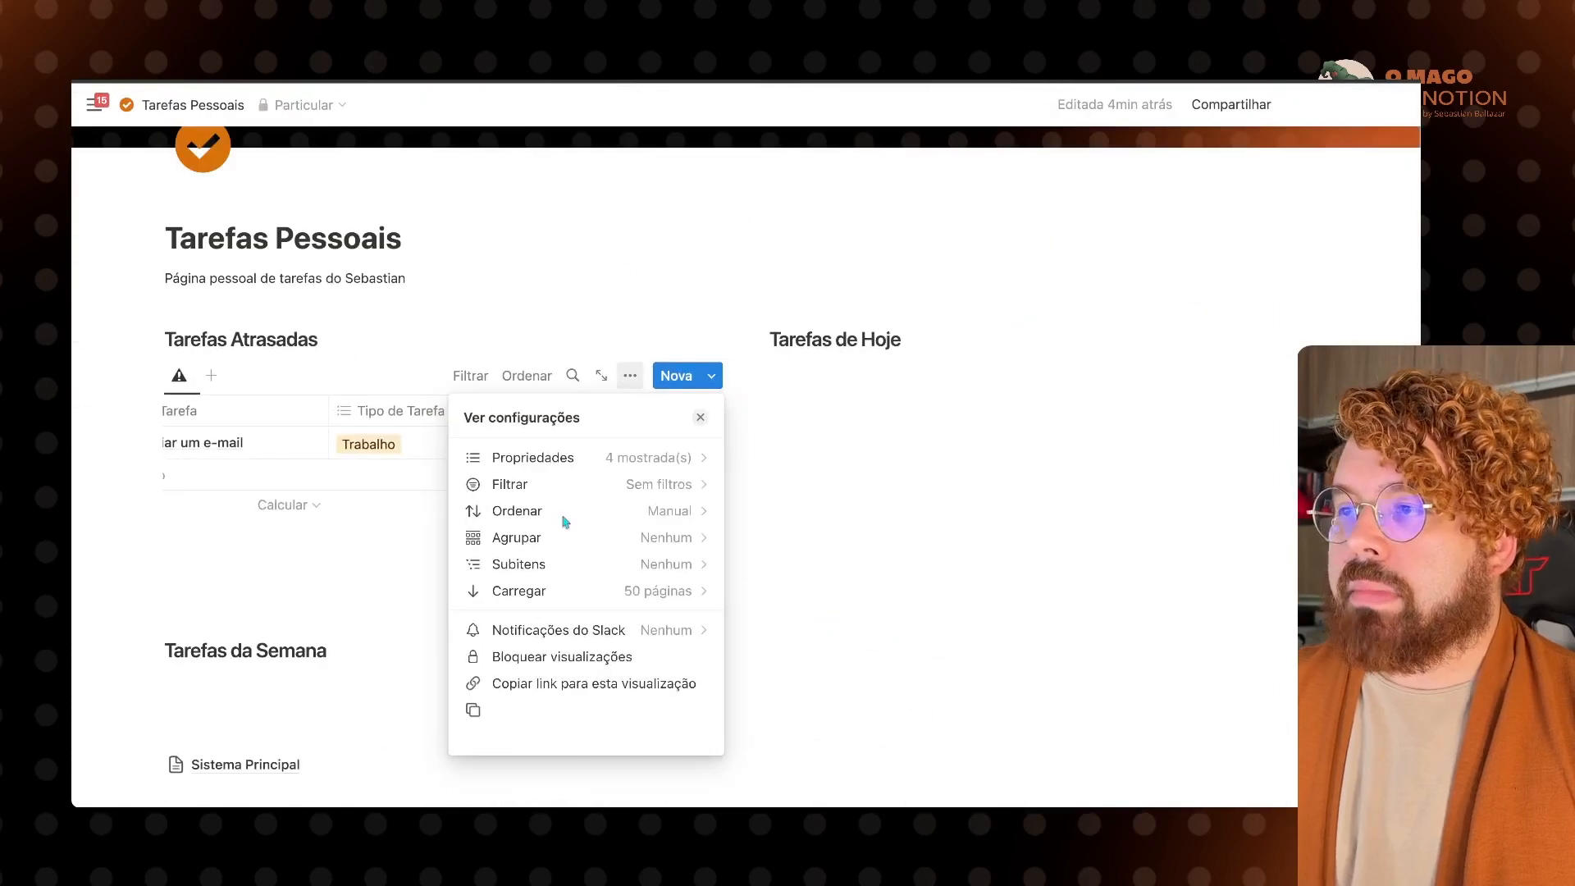
scroll(563, 520, up, 2)
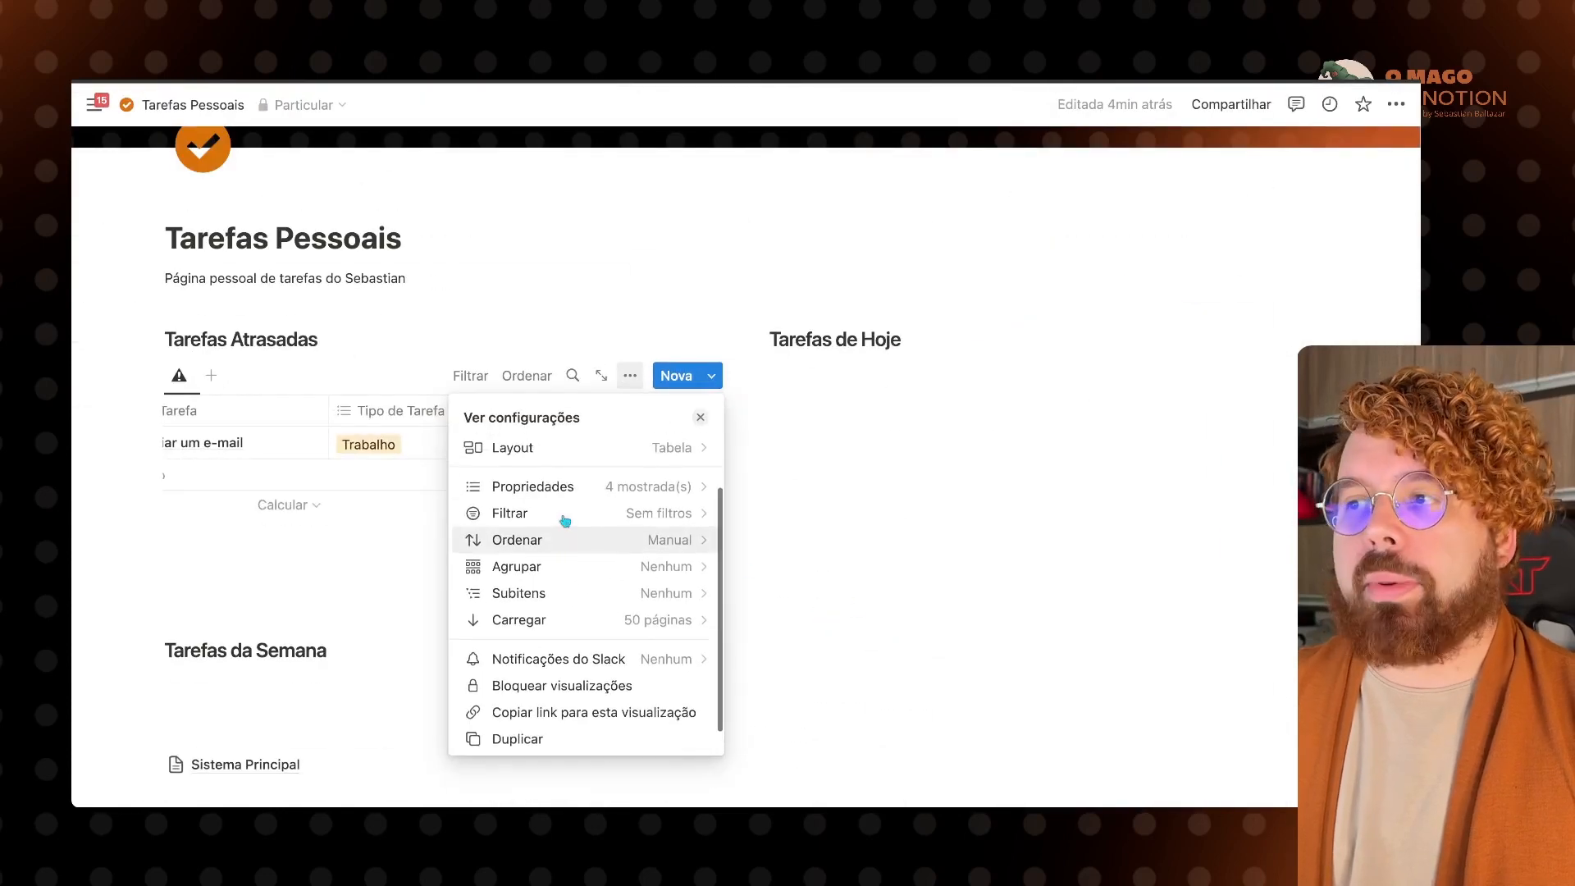
click(632, 498)
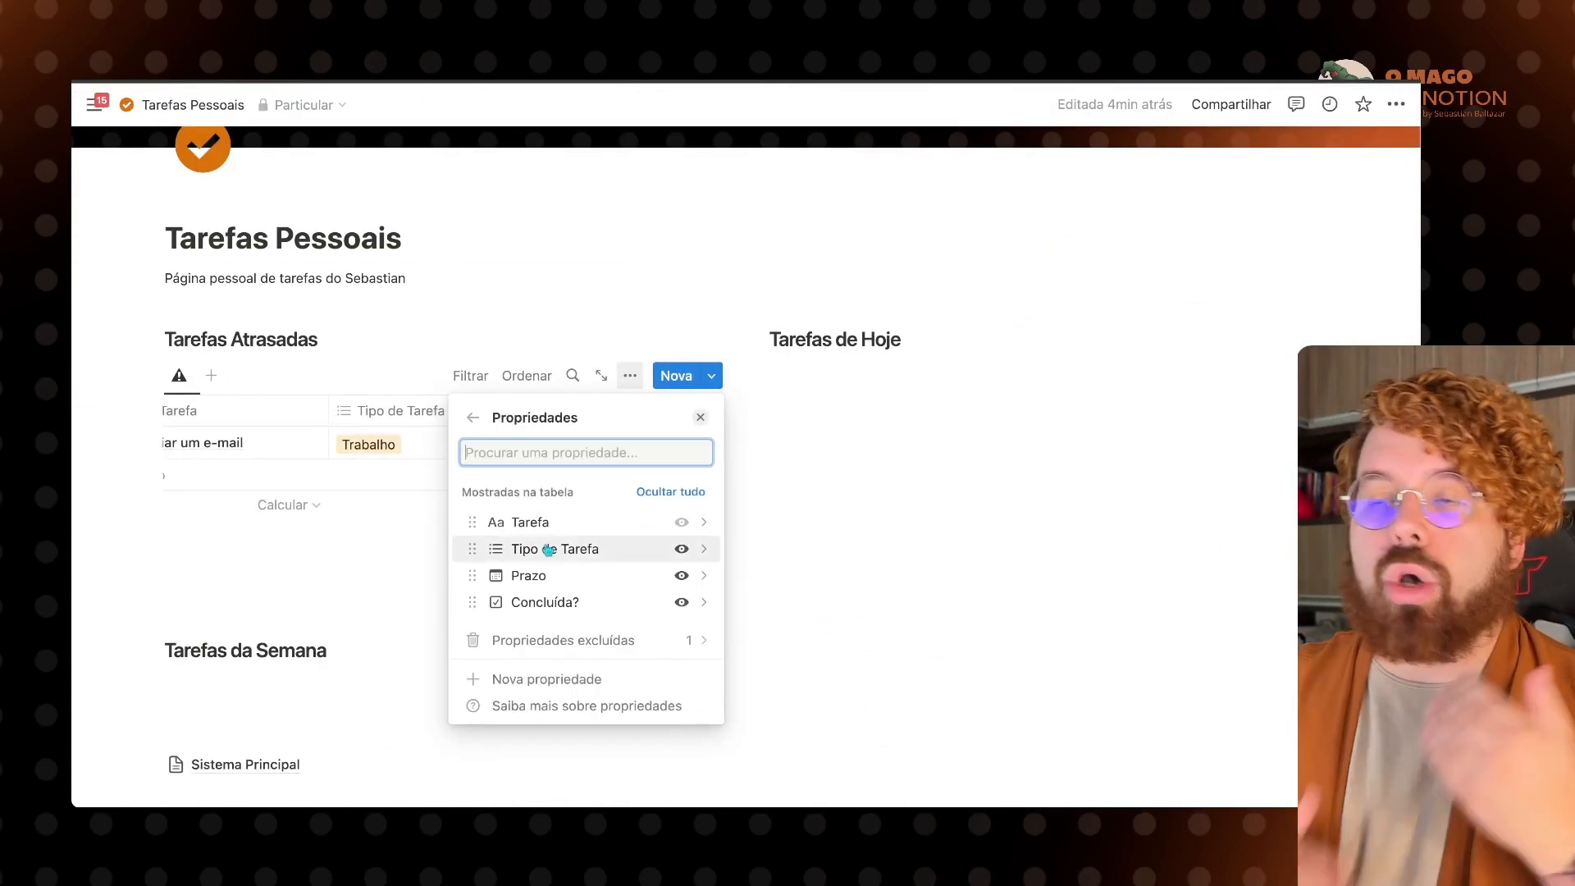
click(680, 550)
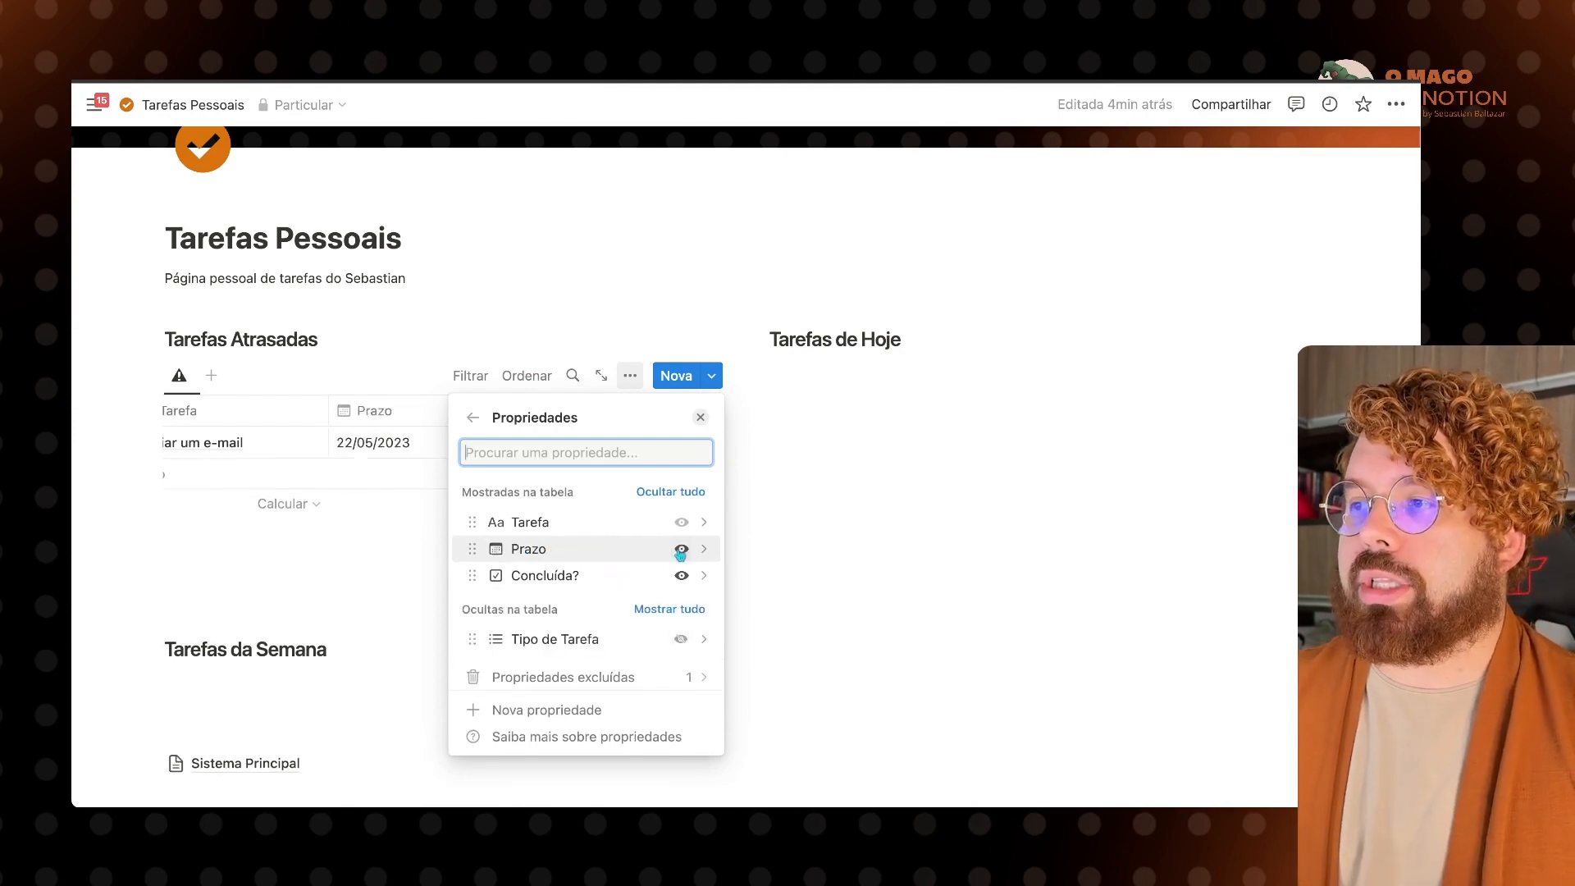
click(681, 639)
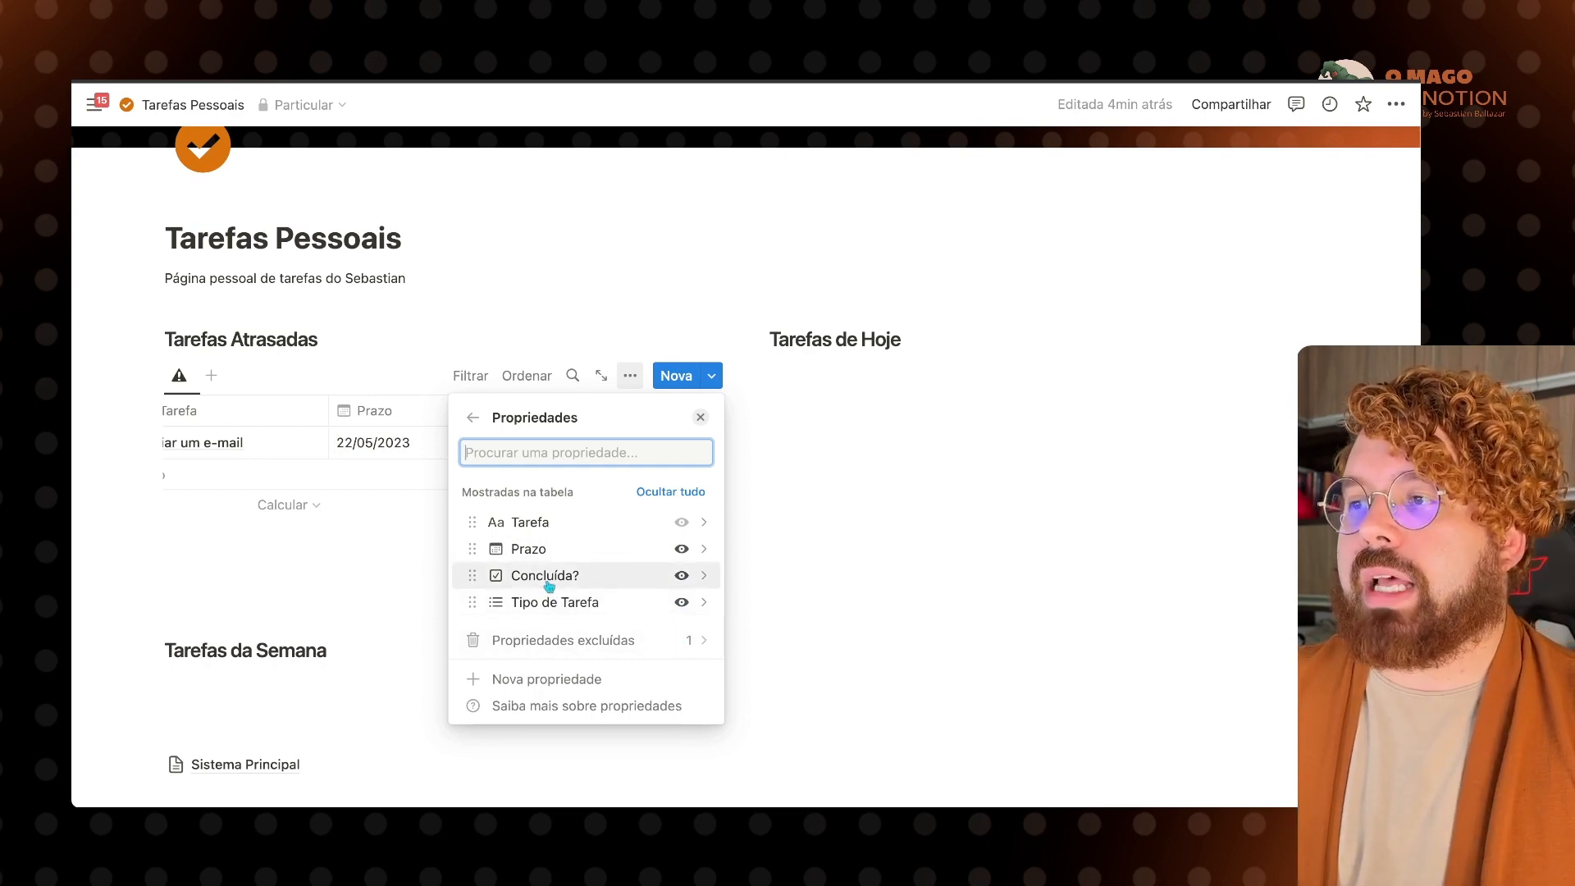
Step: Move the Concluída? property ahead of Tarefa as the first column and close the view settings
drag(548, 585, 553, 523)
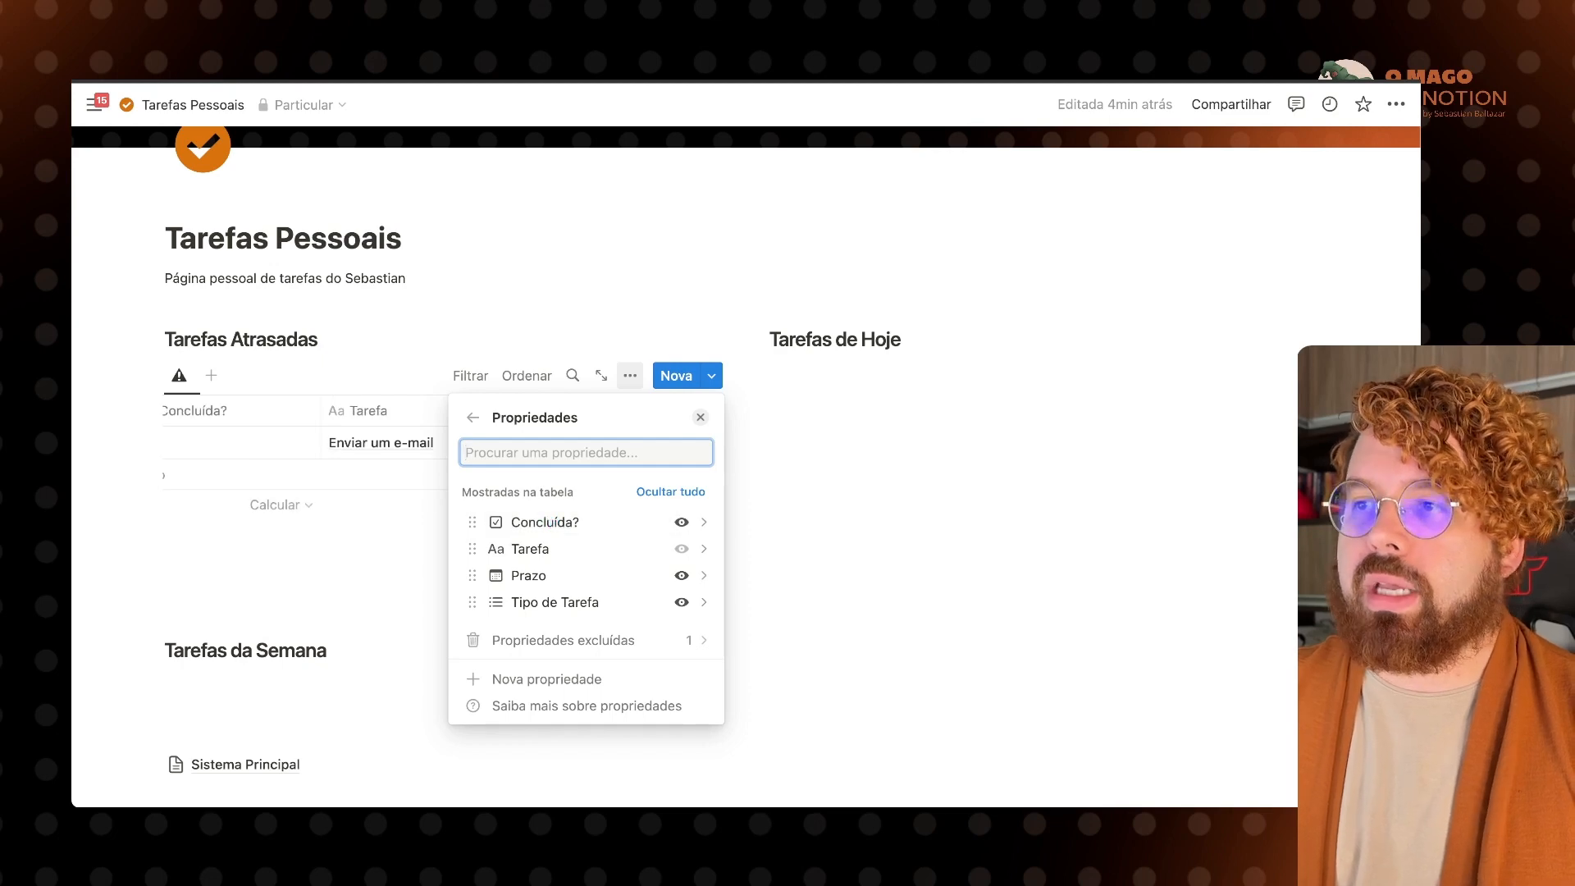
click(239, 446)
click(238, 456)
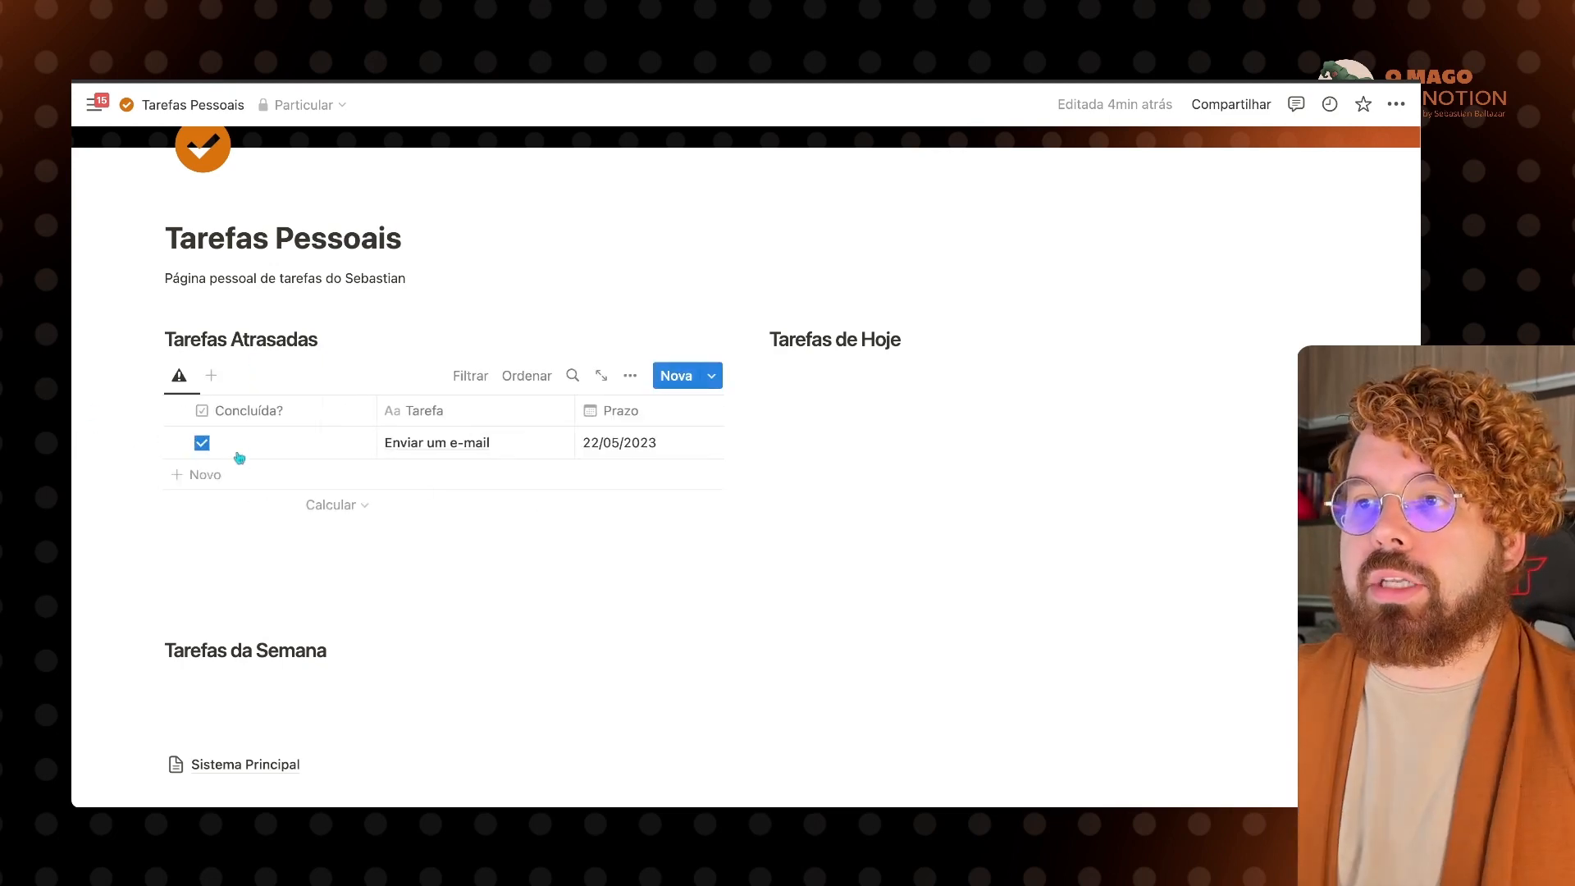
Step: Clear the Concluída? checkbox of the Enviar um e-mail task
click(202, 443)
click(203, 444)
click(207, 446)
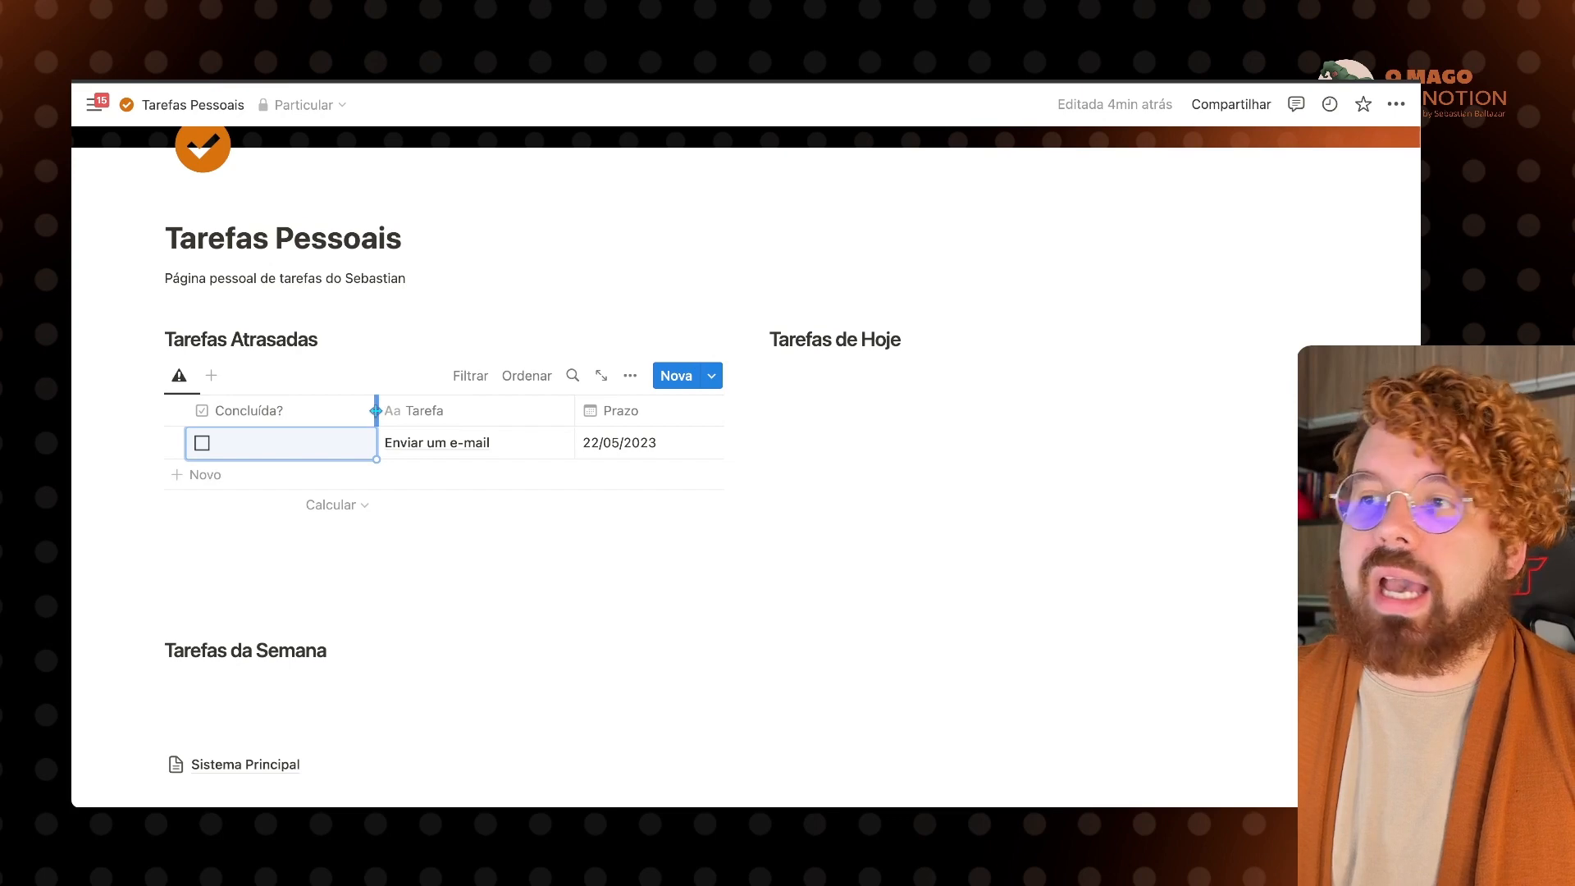
Step: Narrow the Concluída? column until only its checkbox shows, and reduce the width of the Tarefa column
drag(376, 410, 176, 427)
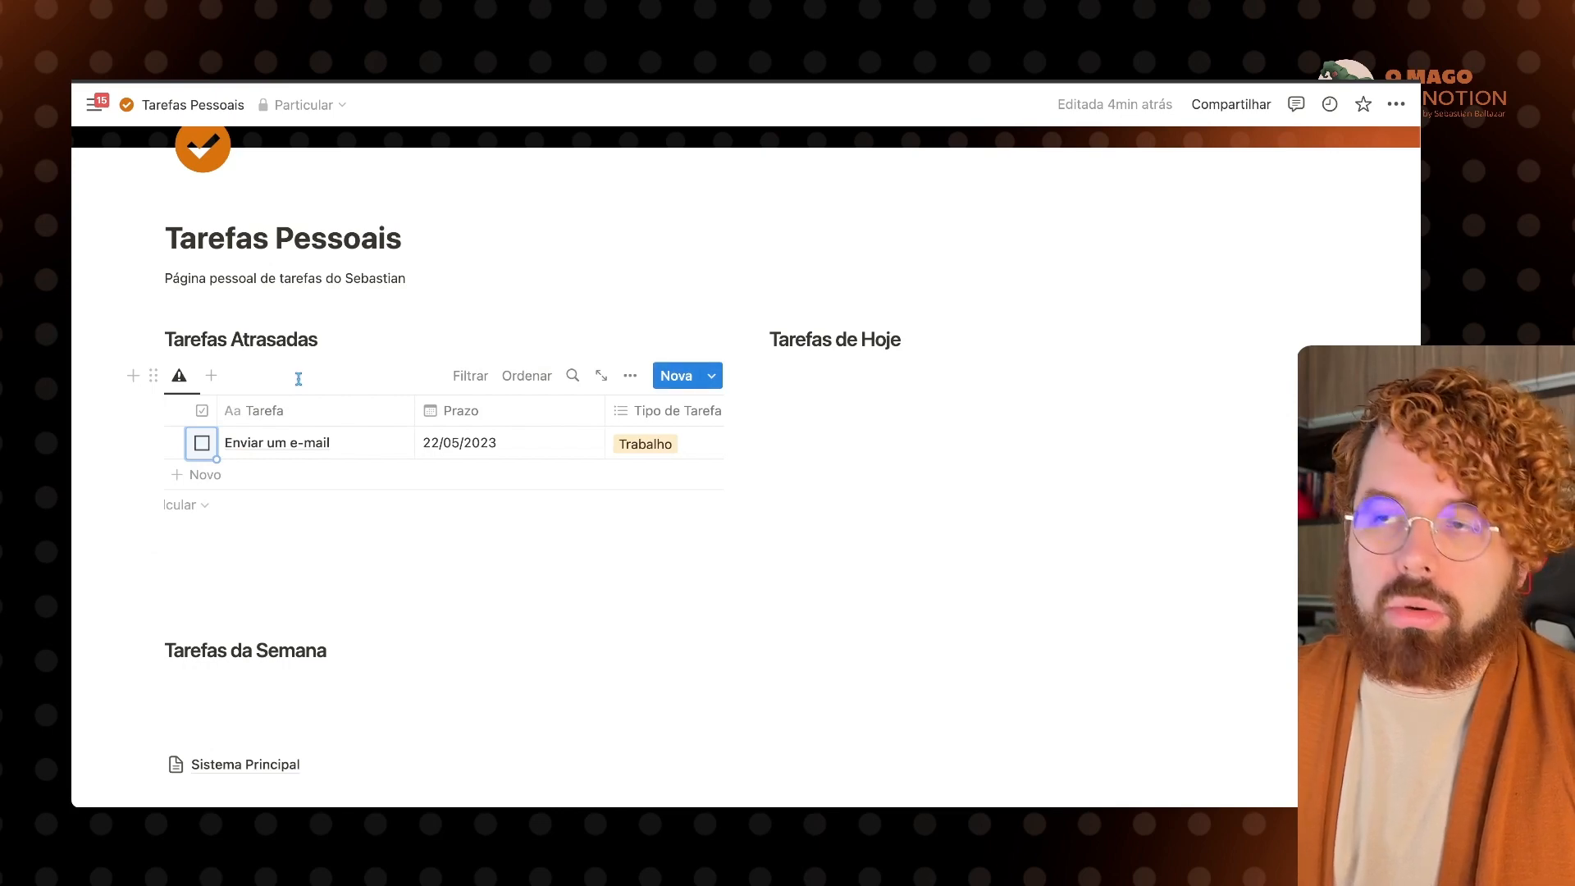
click(202, 444)
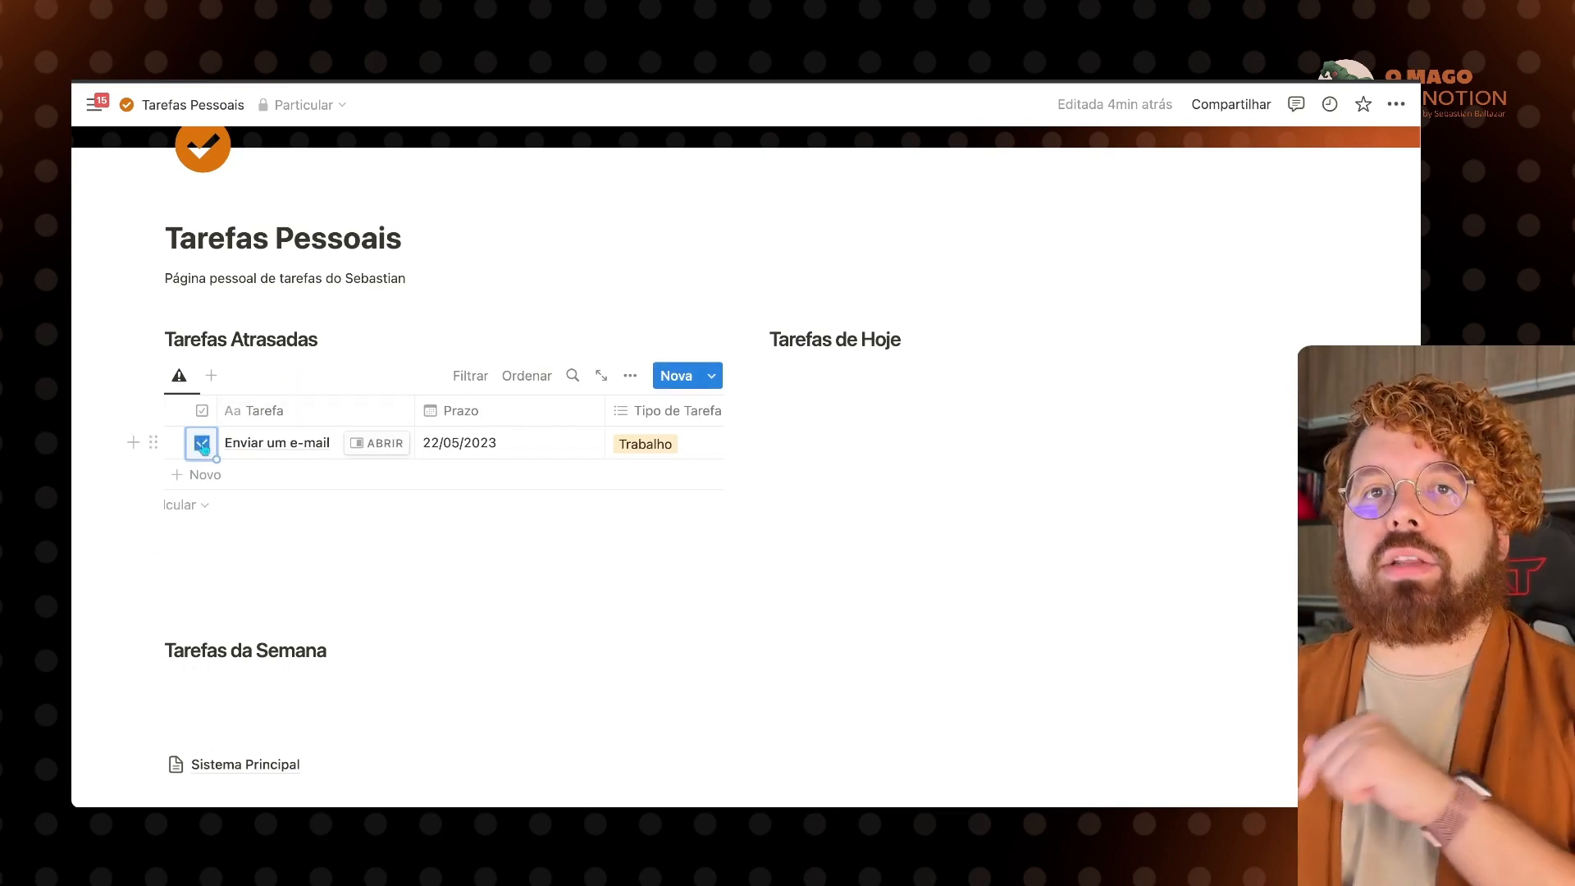
click(202, 444)
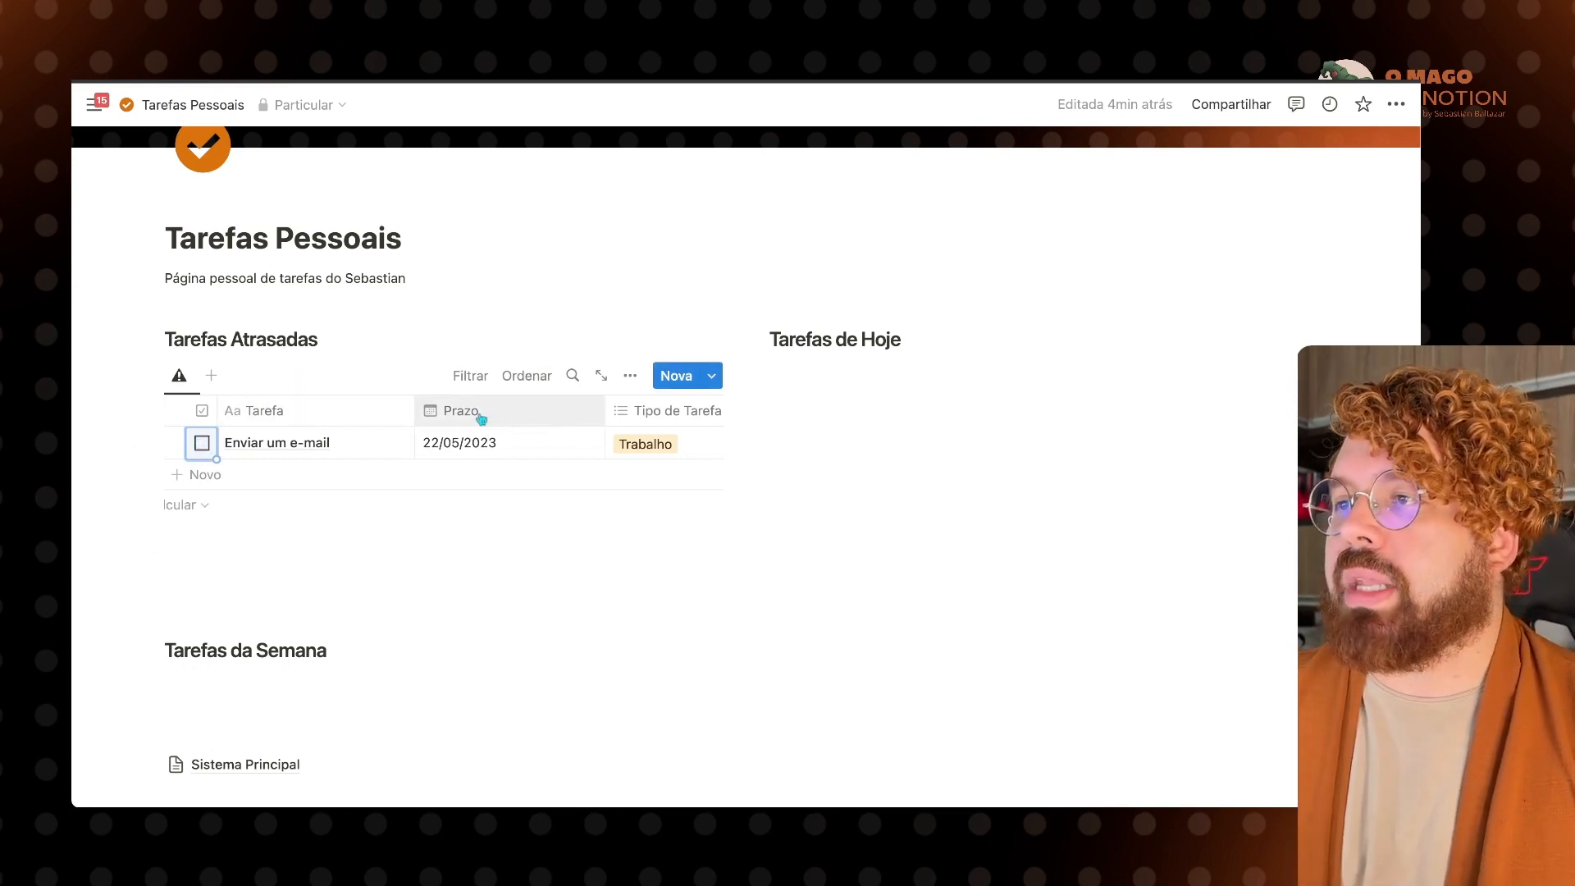
drag(412, 407, 374, 407)
click(562, 417)
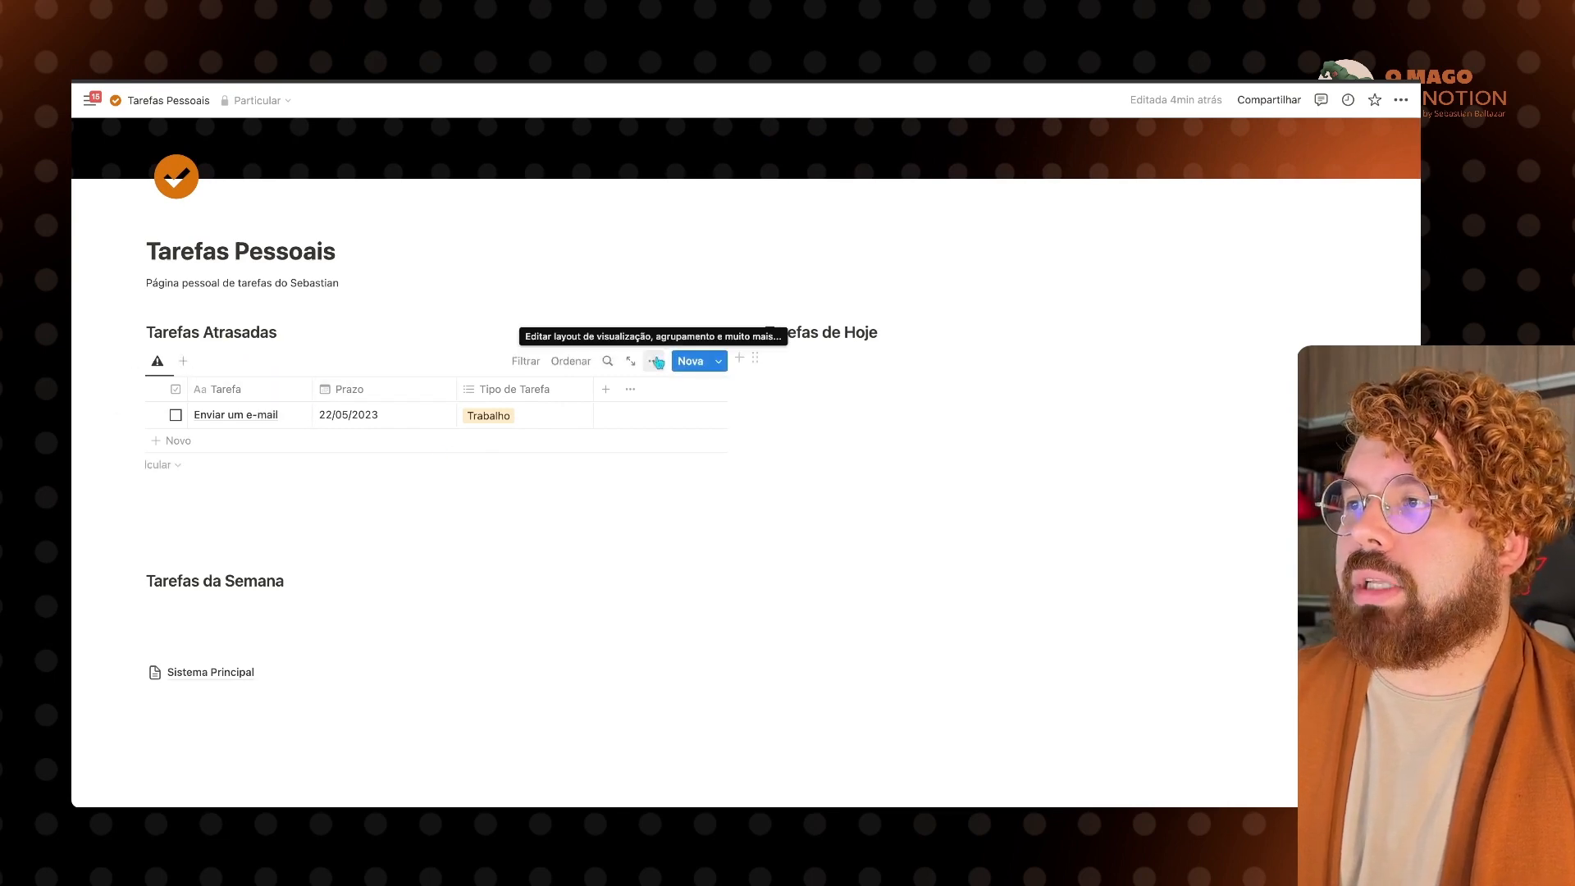
Step: Turn off the vertical lines in the layout of the Tarefas Atrasadas table
click(654, 361)
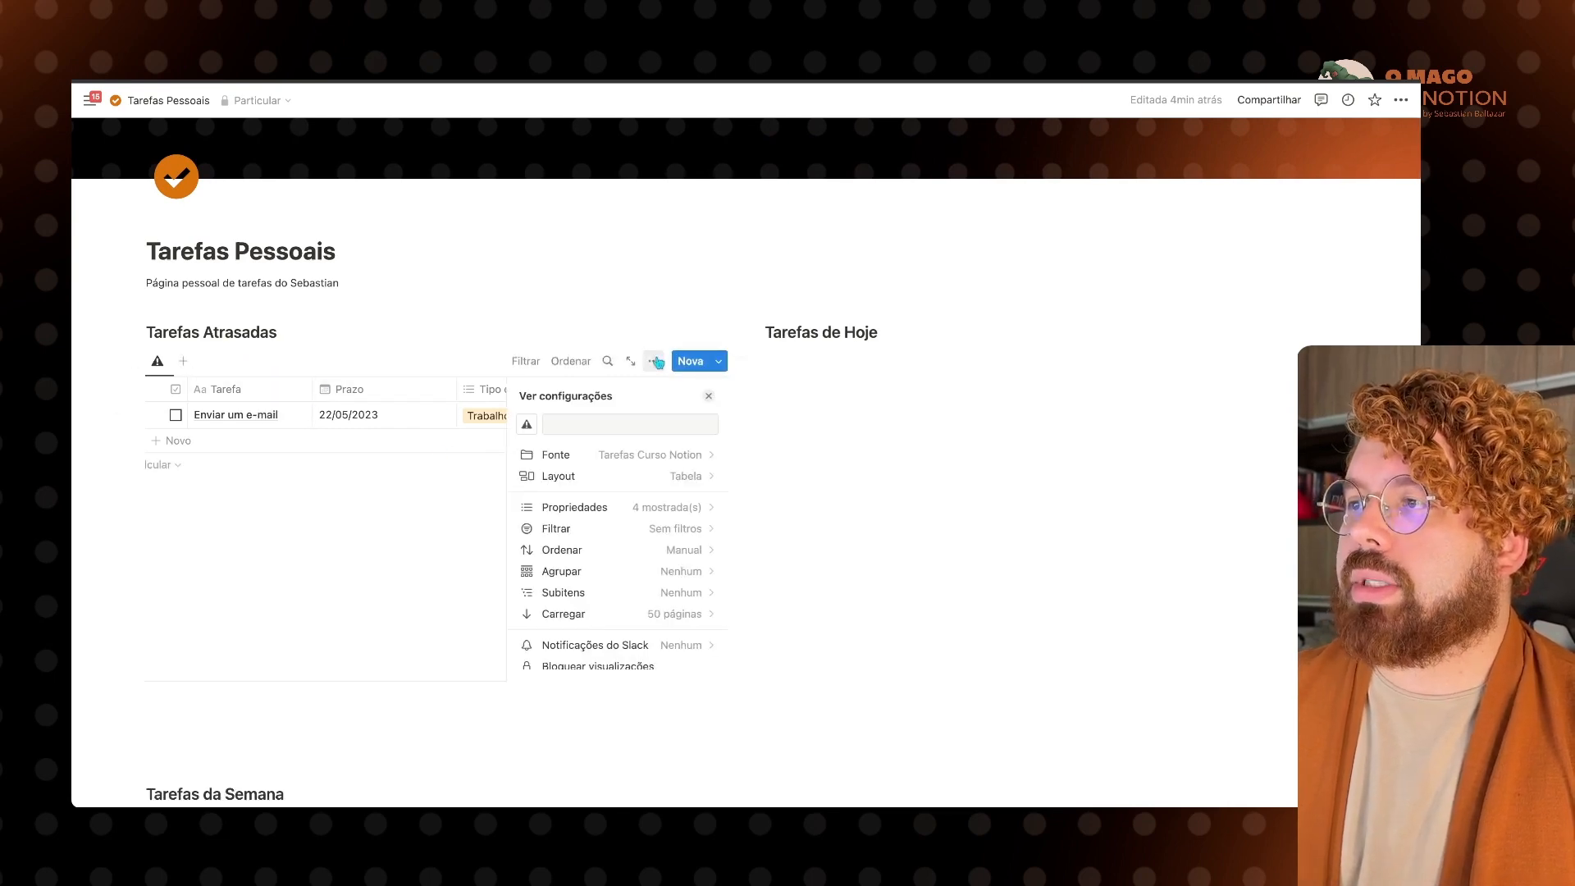
click(667, 484)
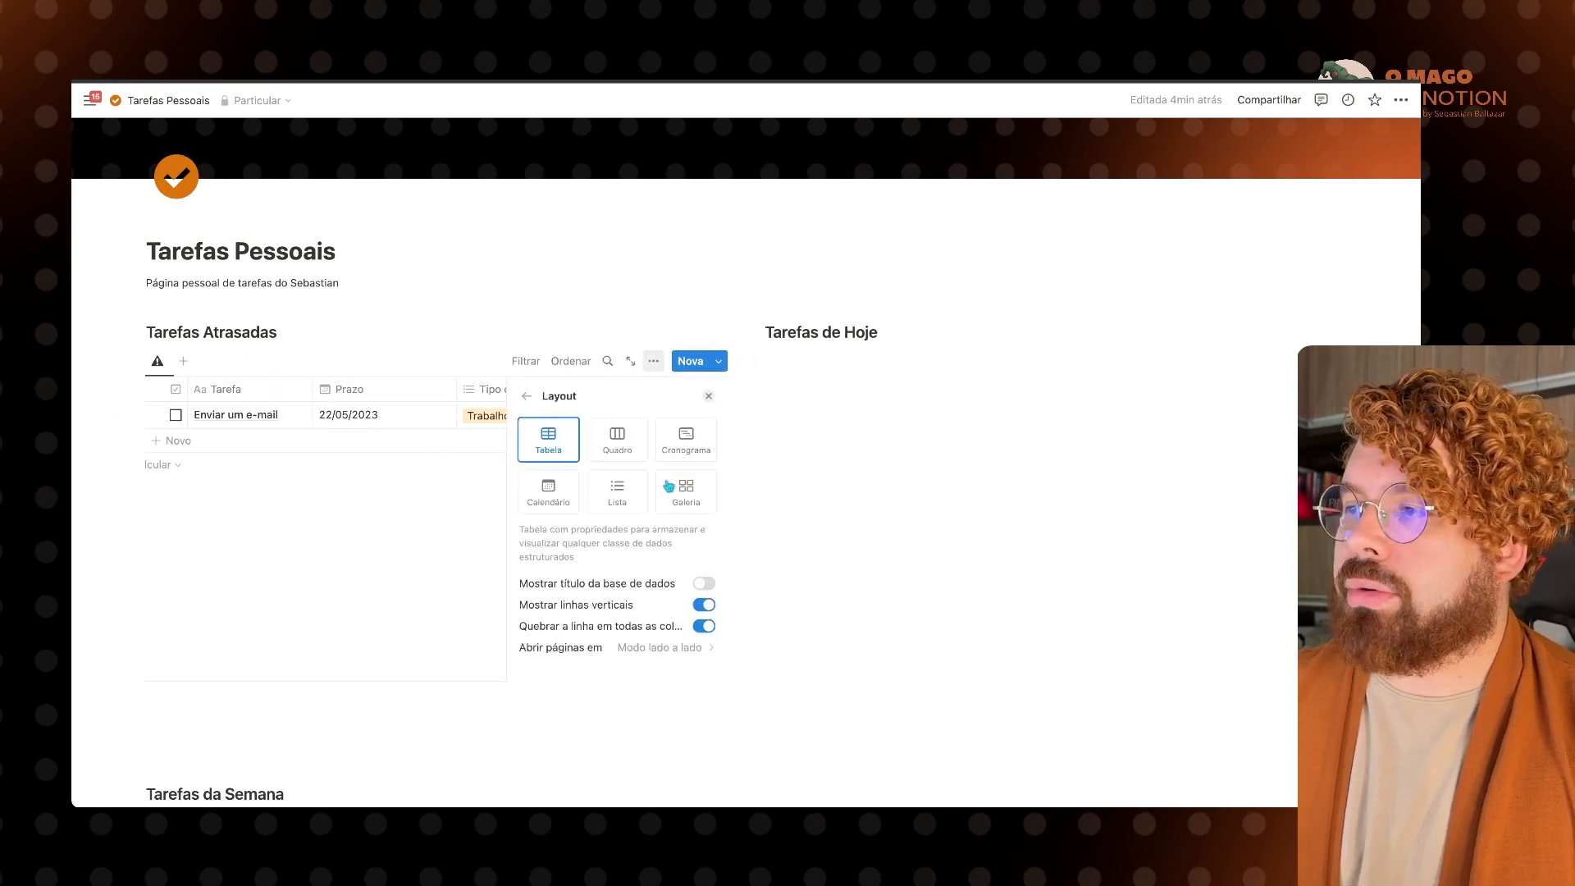
click(703, 607)
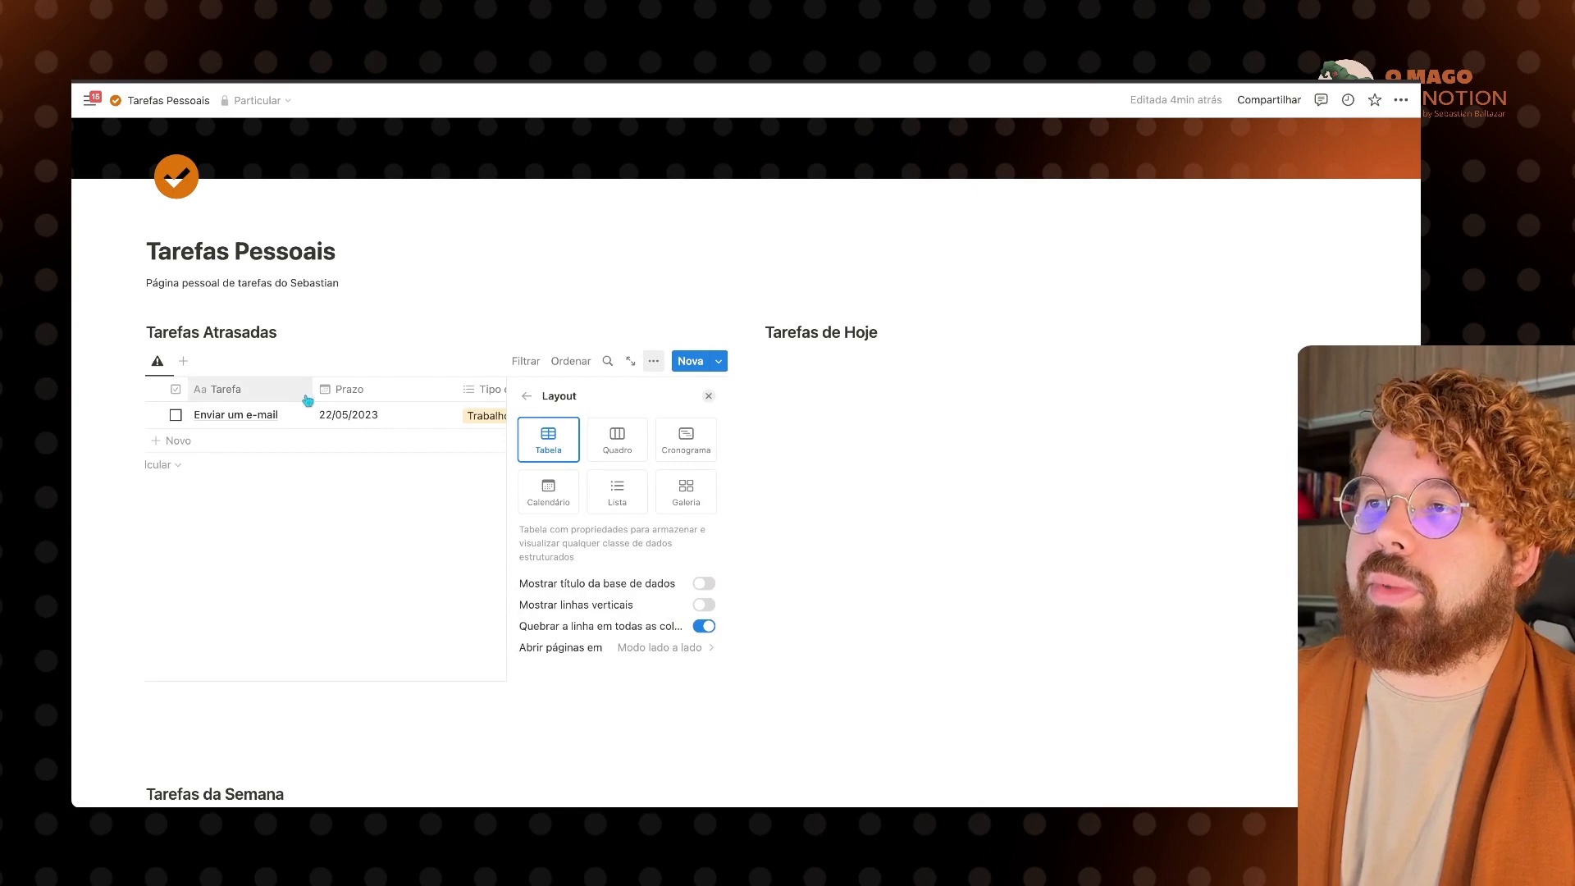
Step: Narrow the Tarefa column until the task name wraps, and turn off line wrapping for all columns
drag(313, 390, 215, 397)
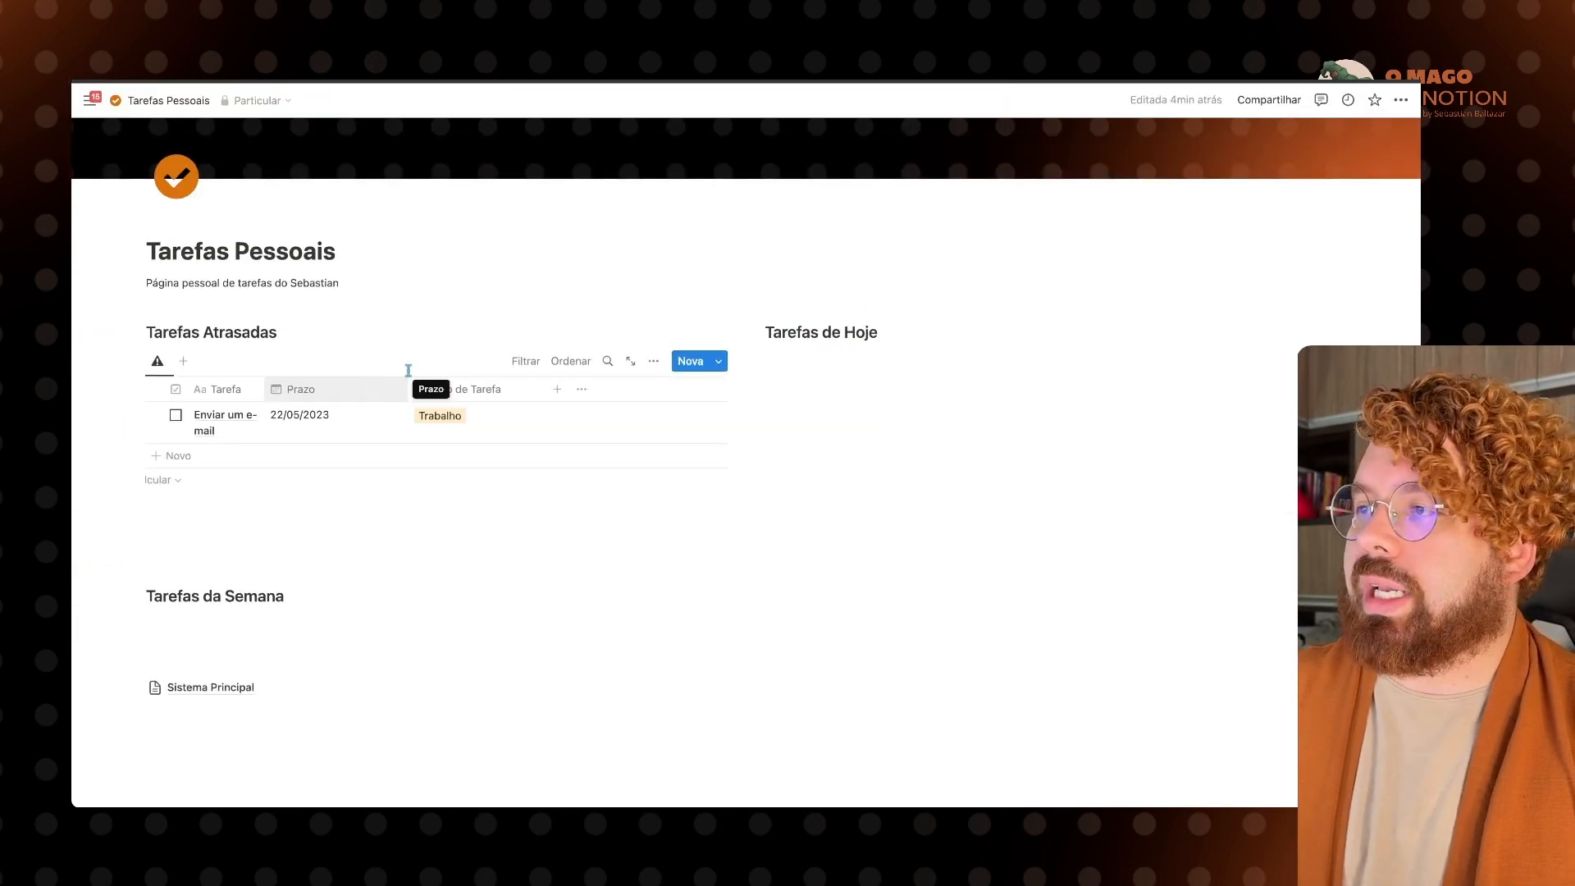
click(653, 361)
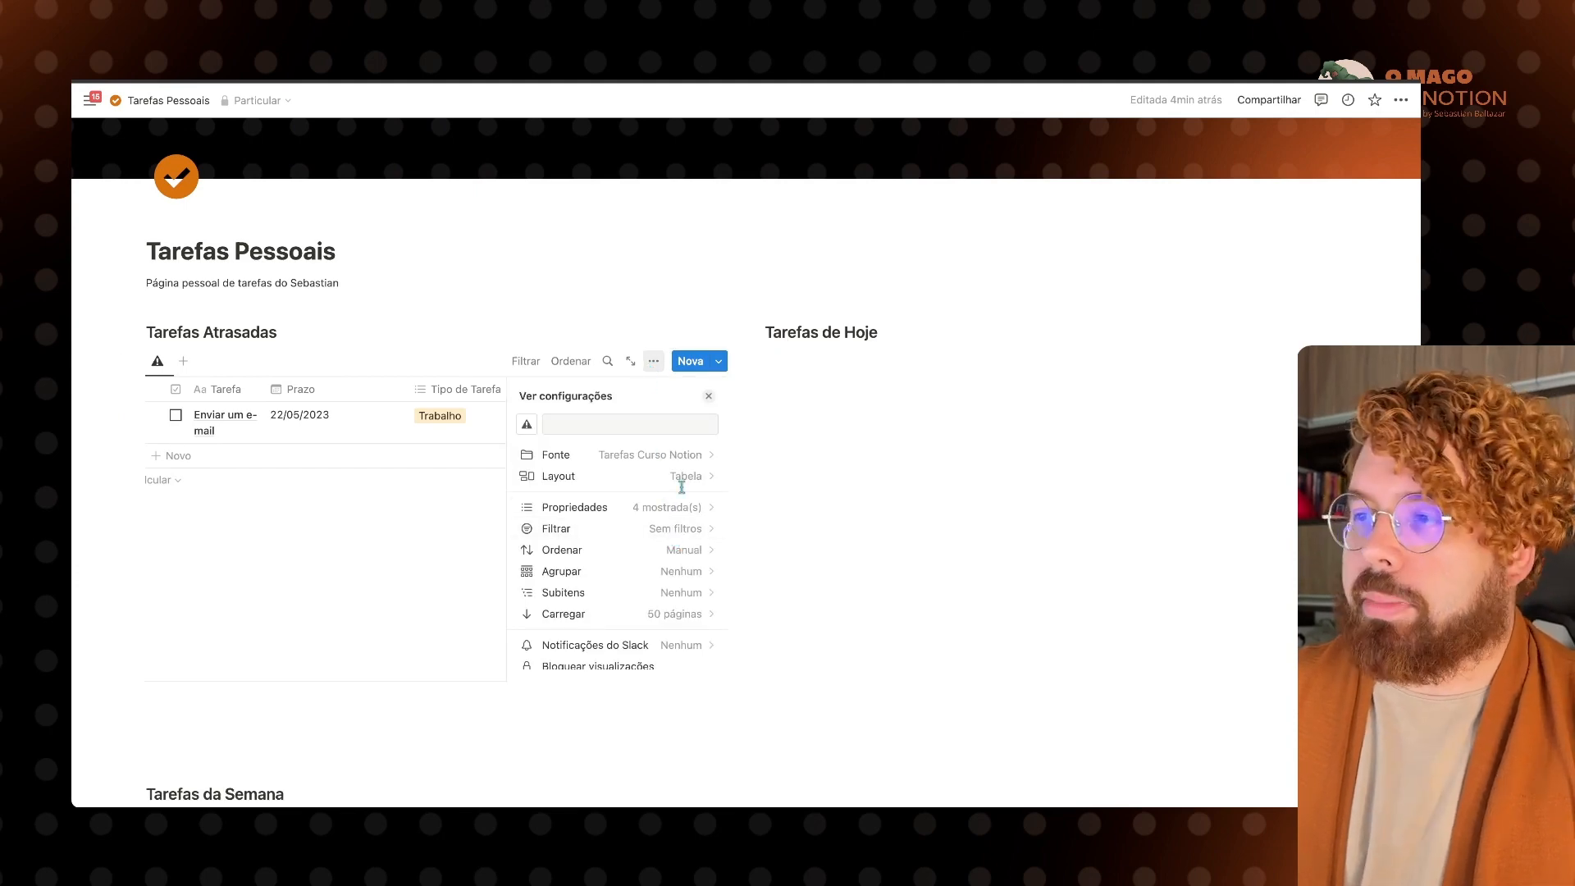
click(684, 488)
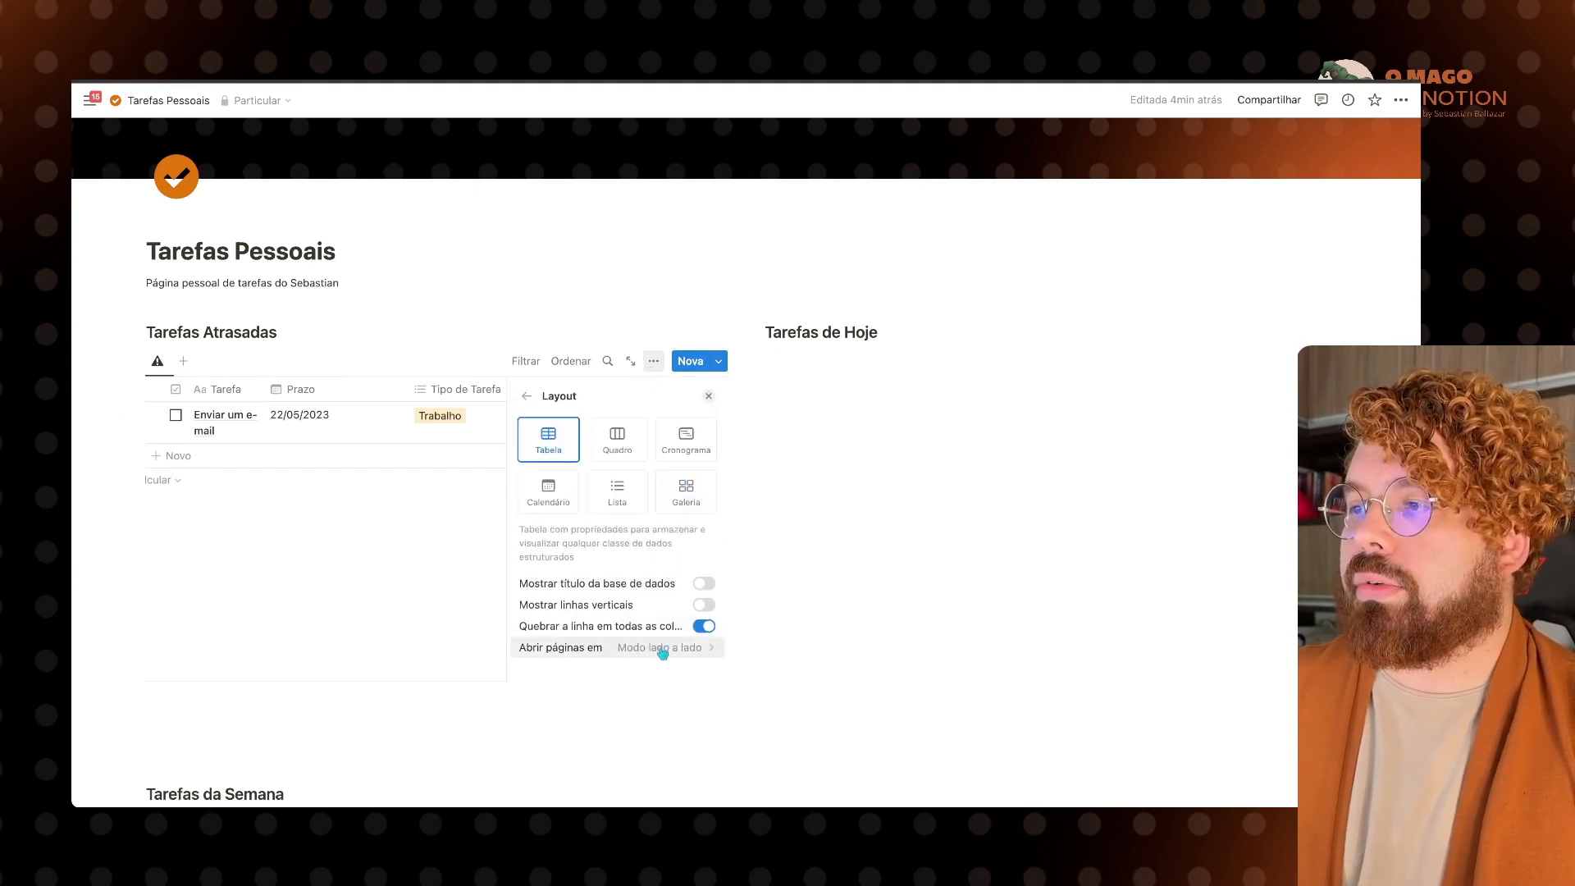
click(704, 629)
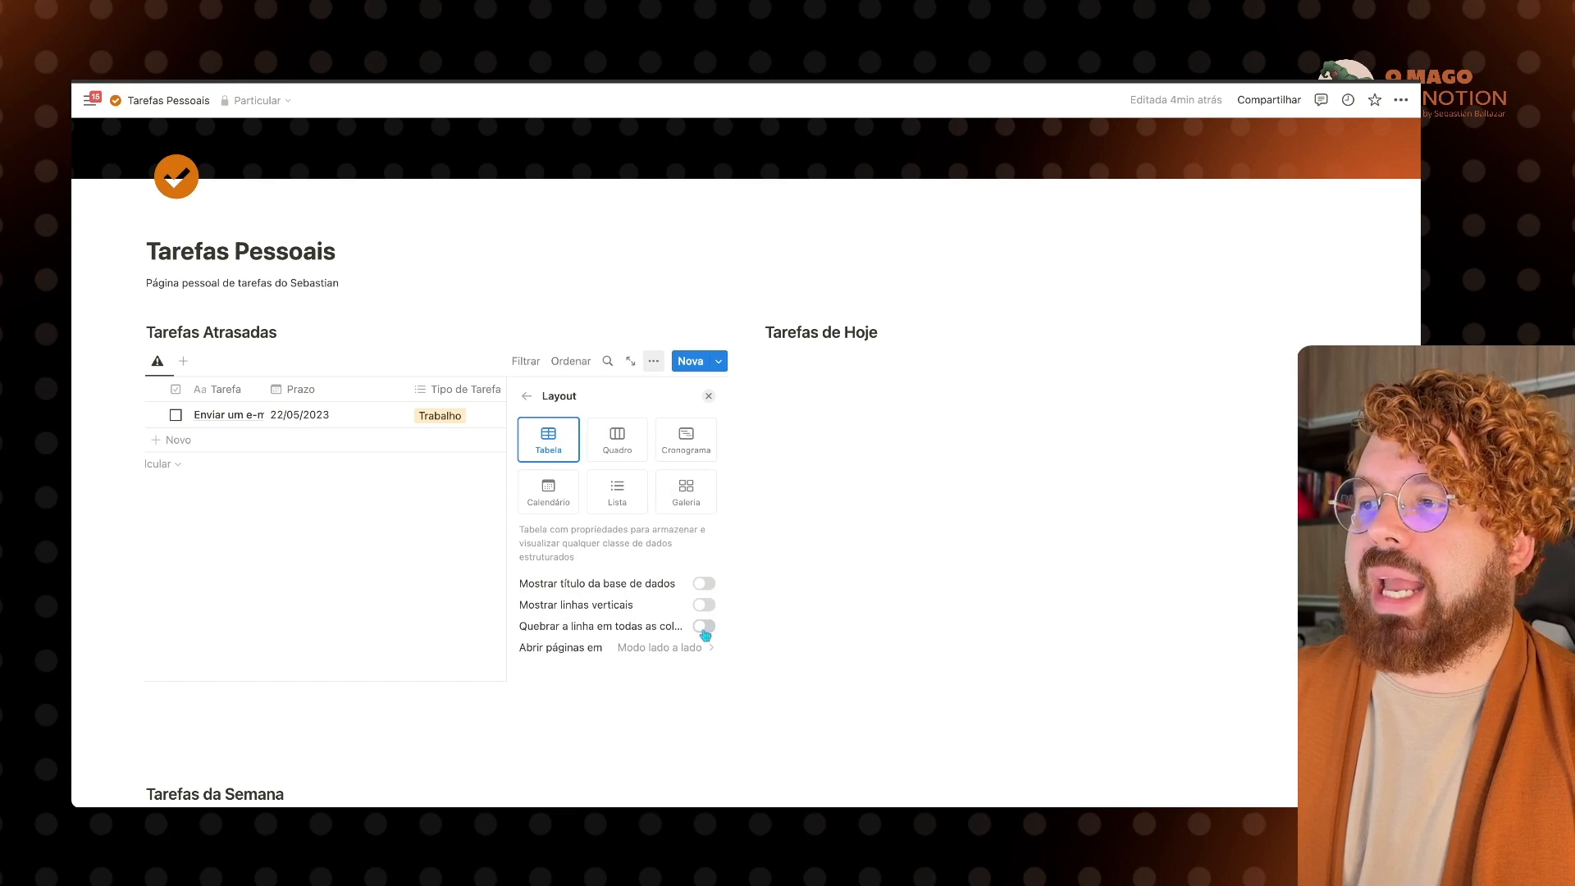
click(273, 361)
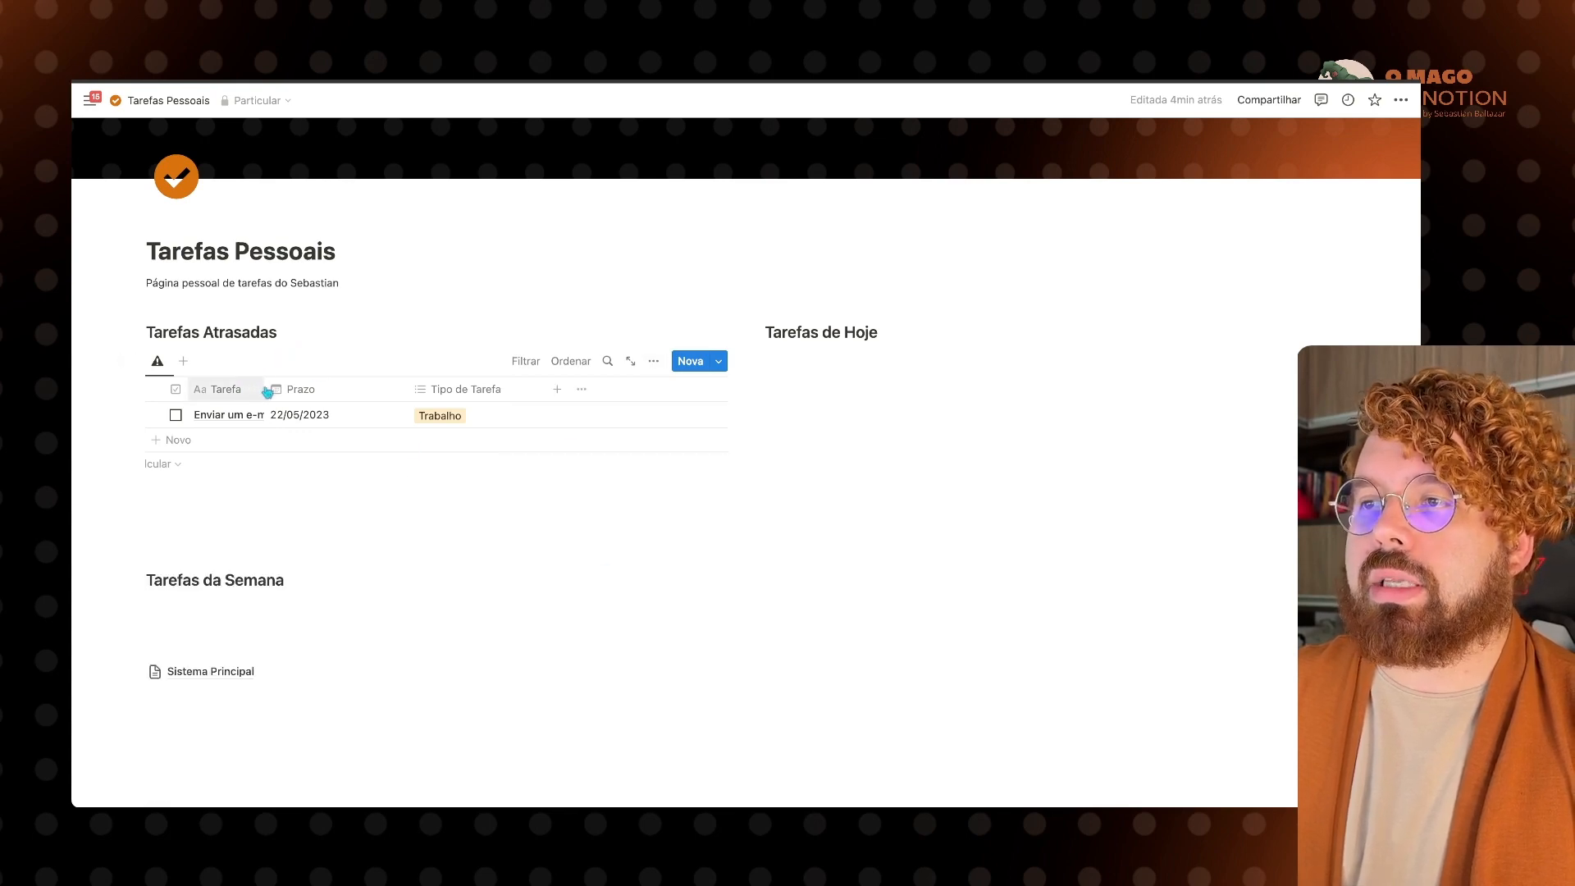
Step: Widen the Tarefa column to fit the task name, and place a narrower Tipo de Tarefa column before Prazo
drag(267, 392, 345, 385)
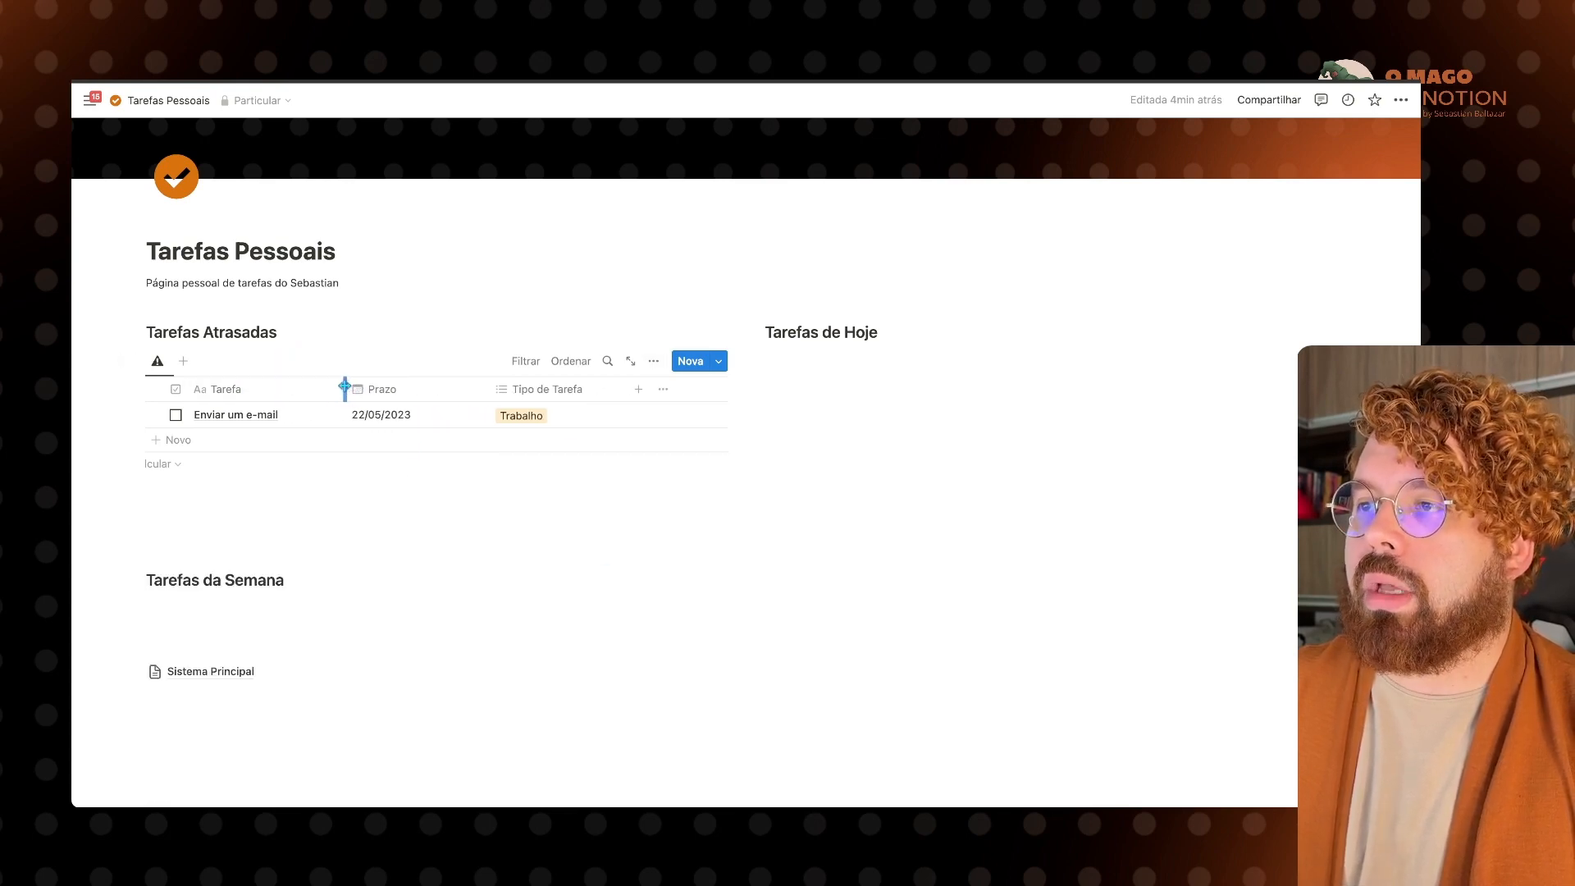
drag(485, 388, 452, 386)
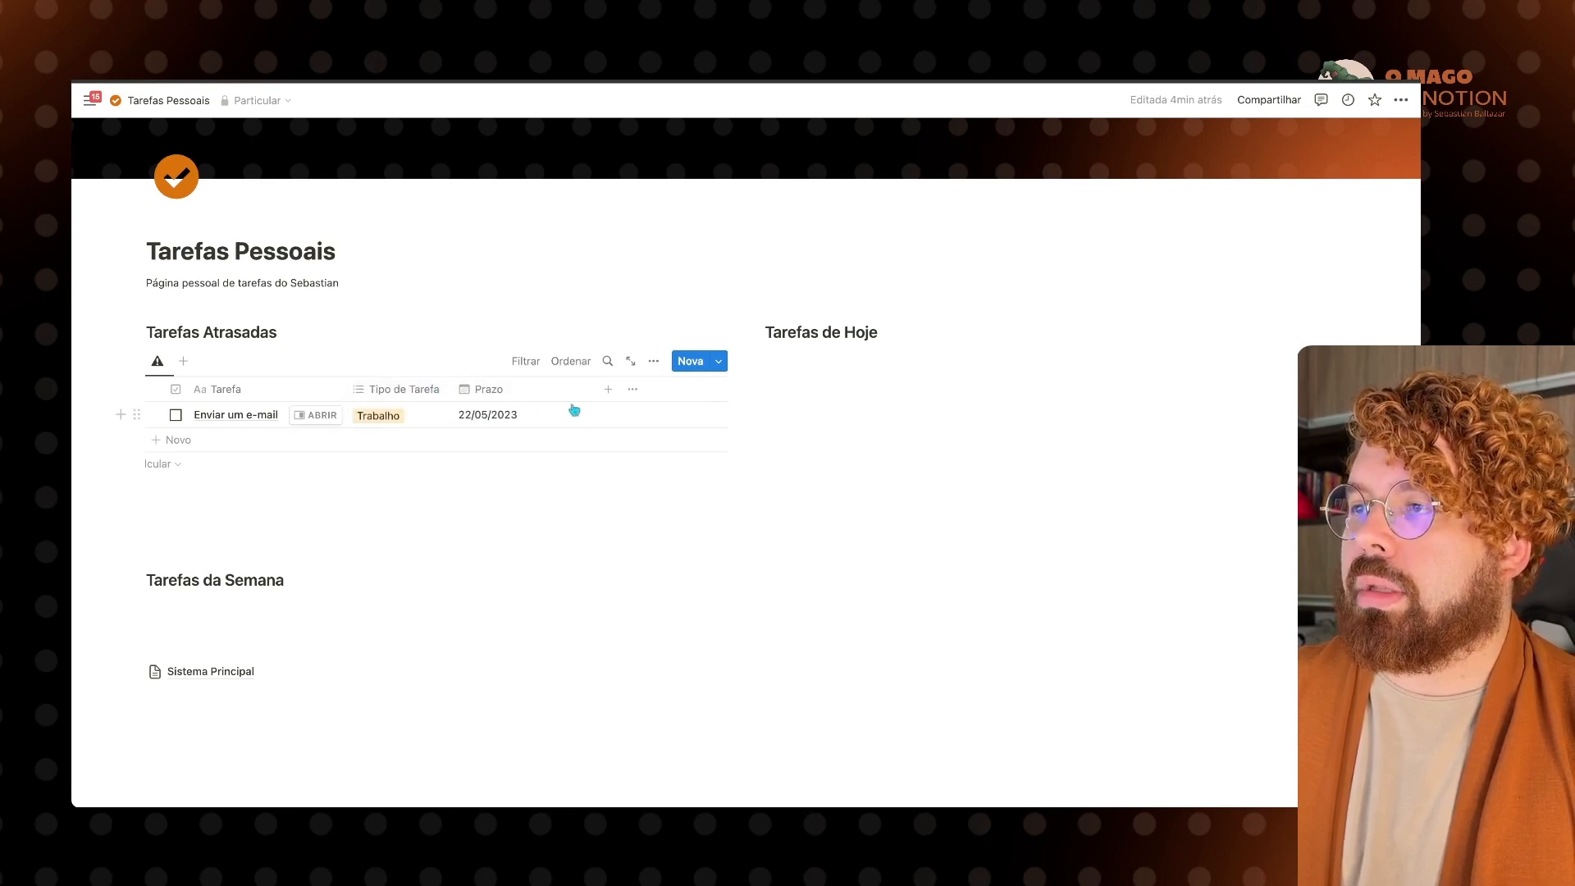
Step: Rename the Tipo de Tarefa property as Tipo and narrow the Prazo column
click(403, 389)
key(ctrl+a)
text(T)
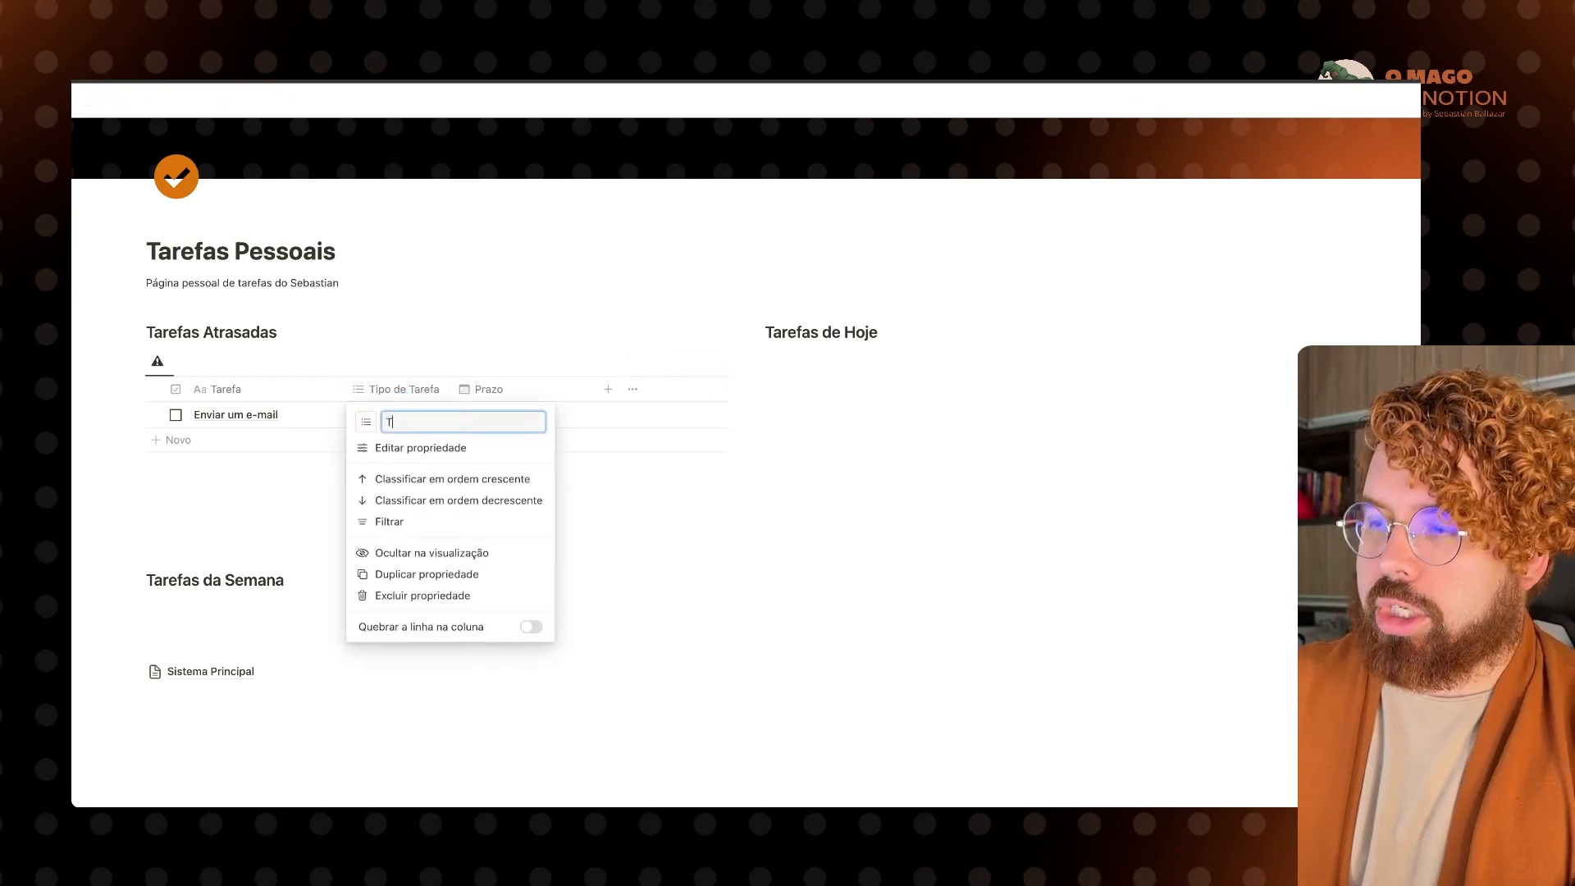
text(ipo)
key(Return)
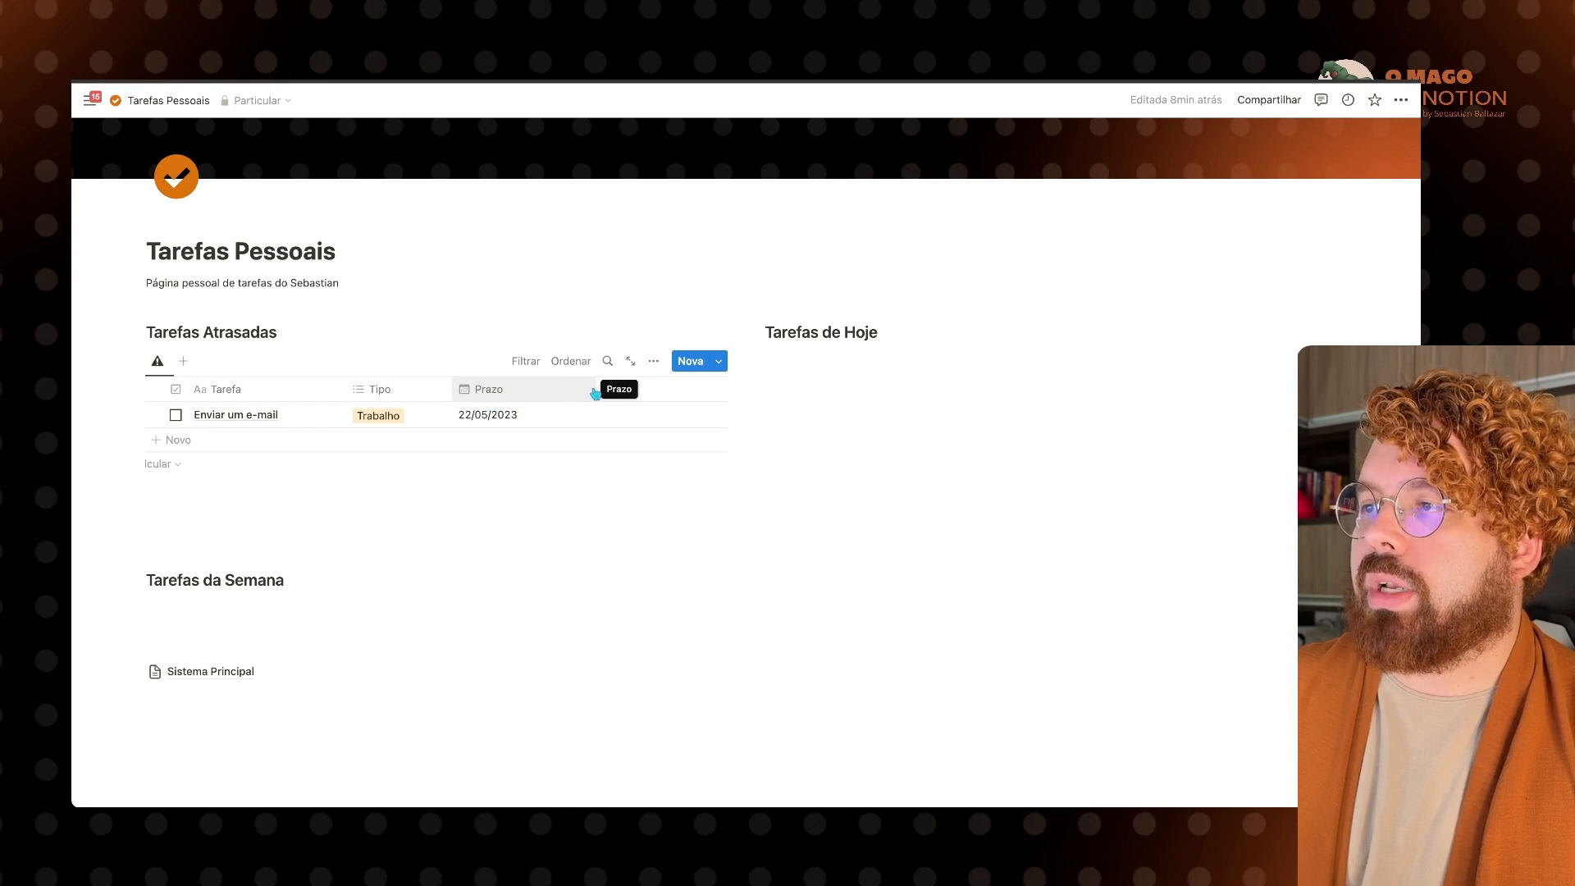
drag(594, 389, 563, 387)
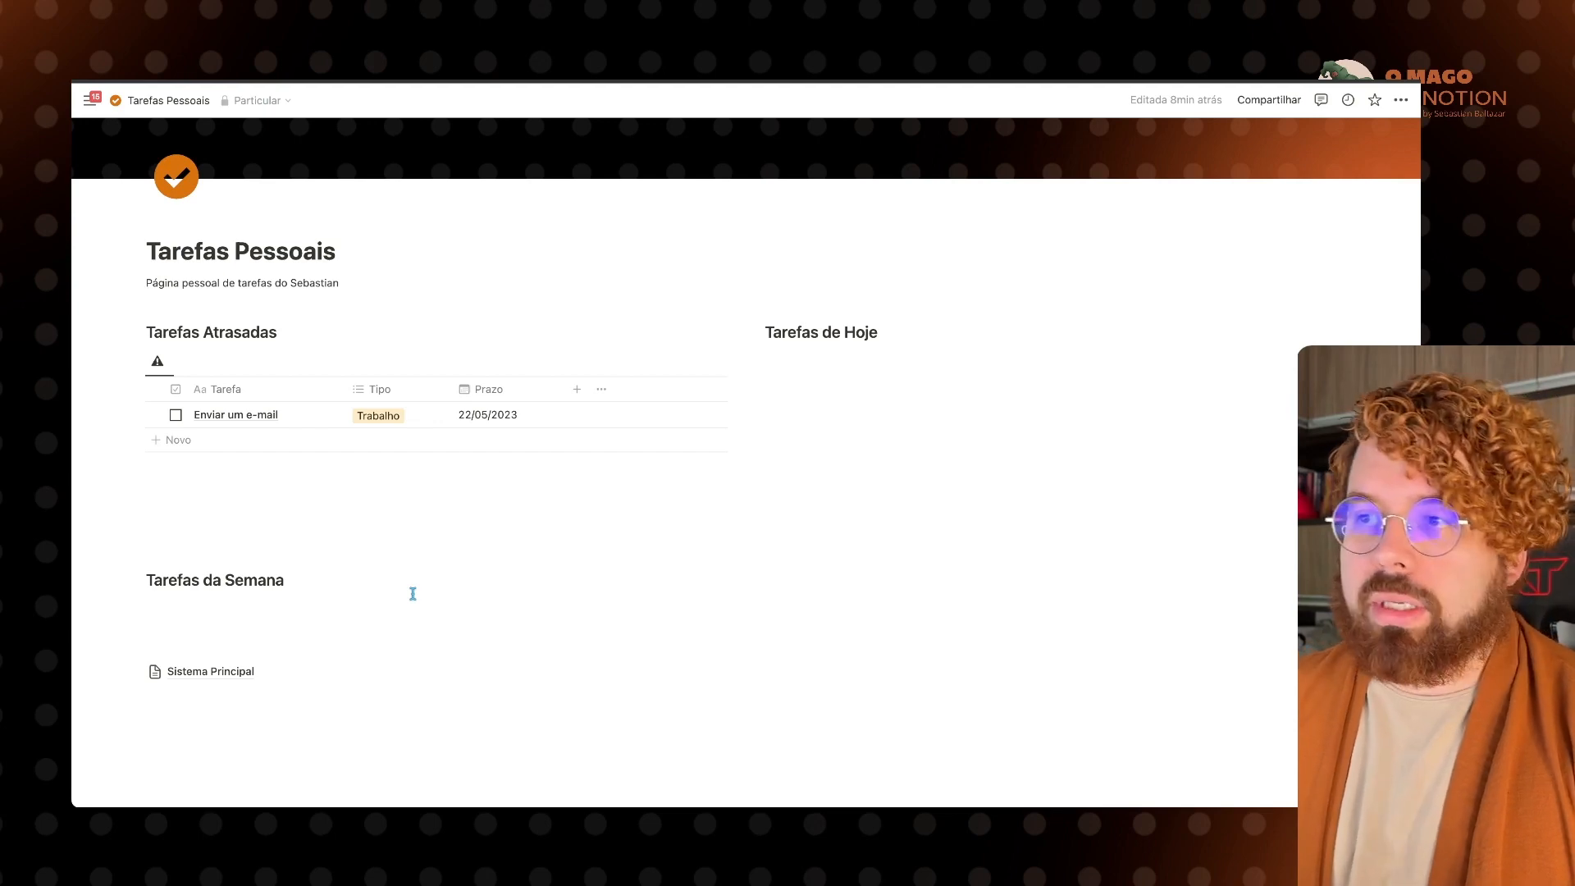
Step: Copy the linked table under Tarefas Atrasadas and paste it under the Tarefas de Hoje heading
click(138, 362)
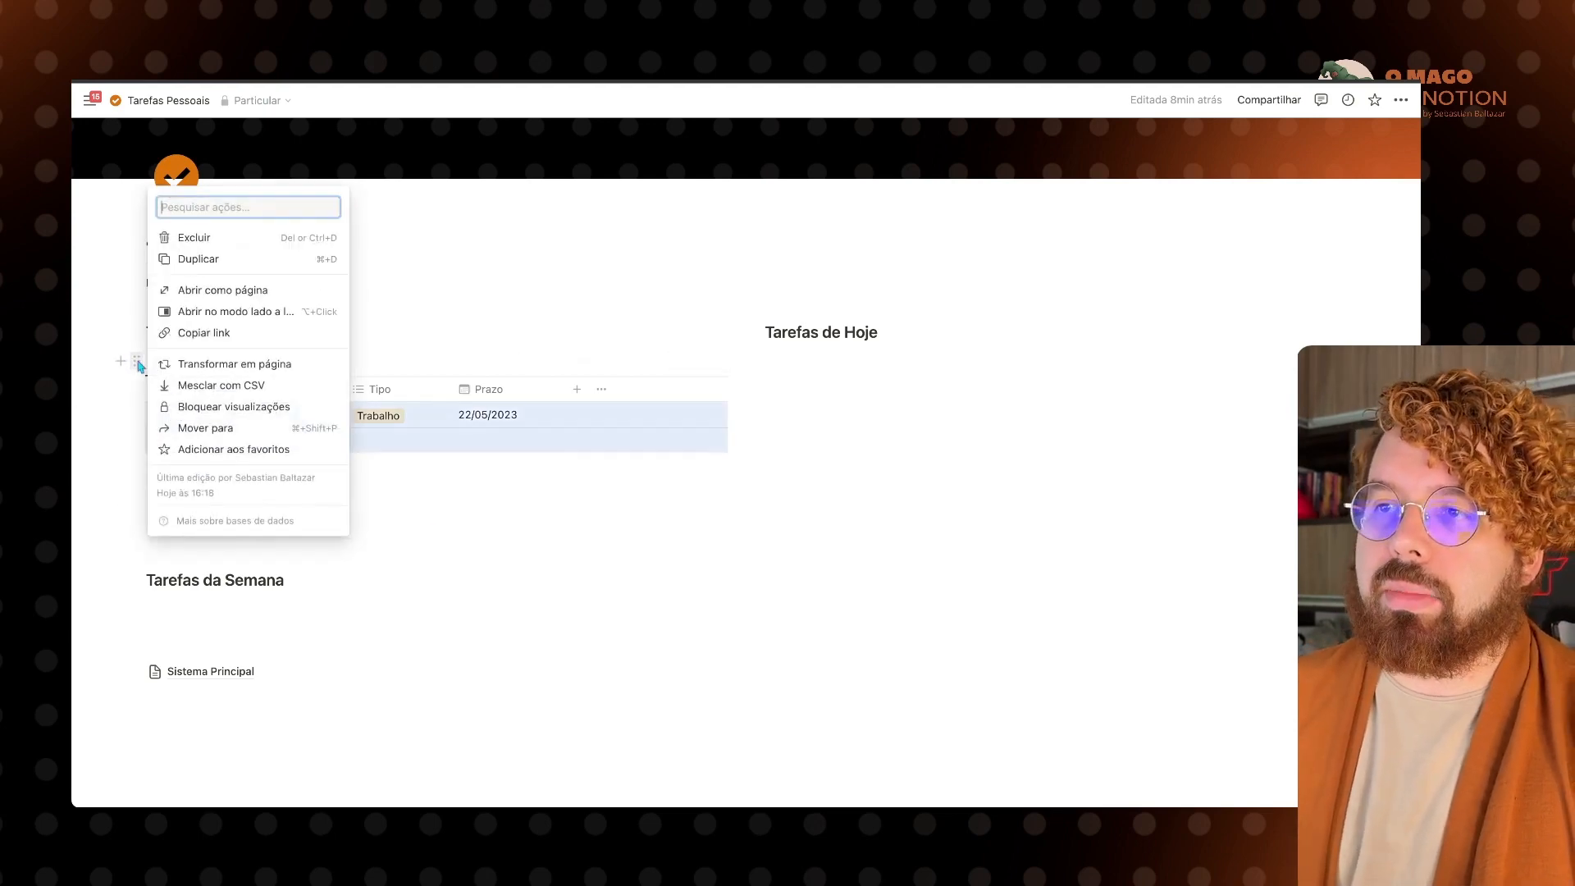
click(138, 362)
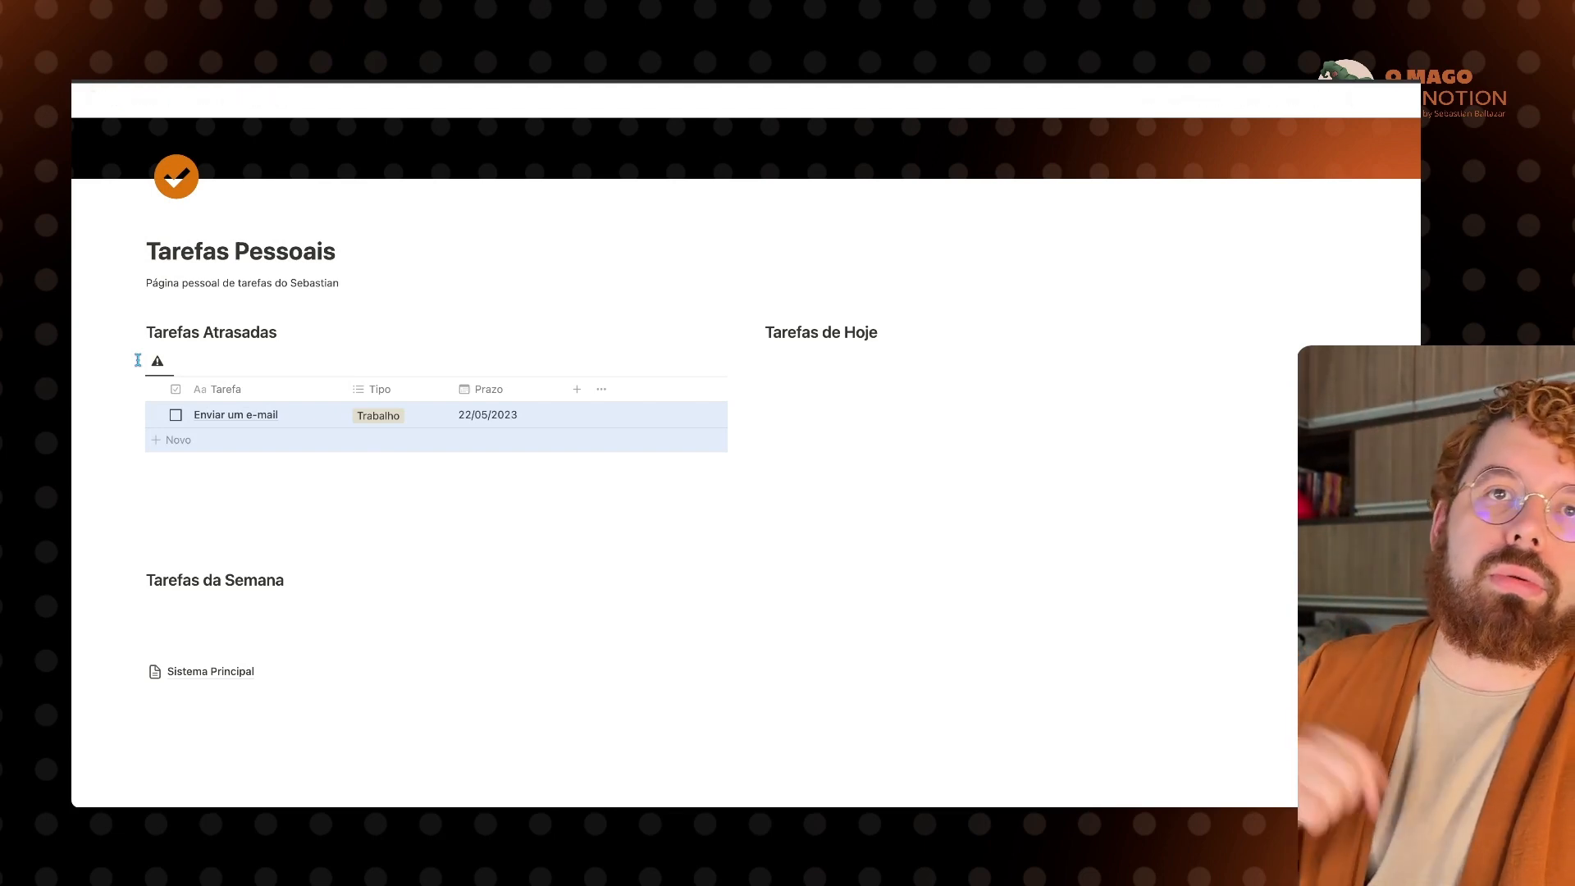
click(857, 369)
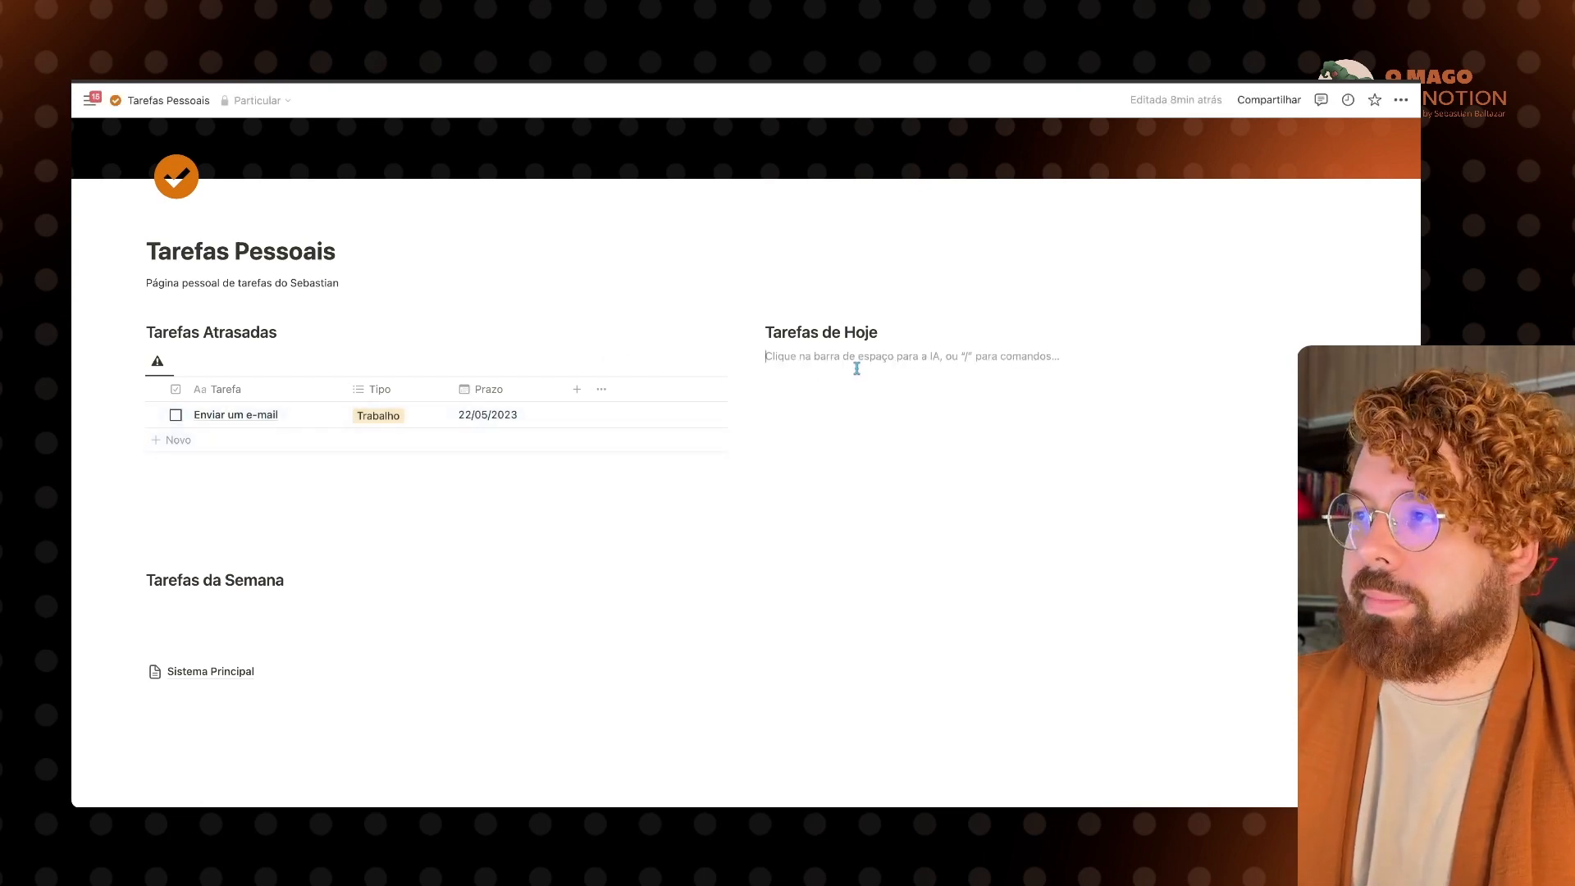
key(ctrl+v)
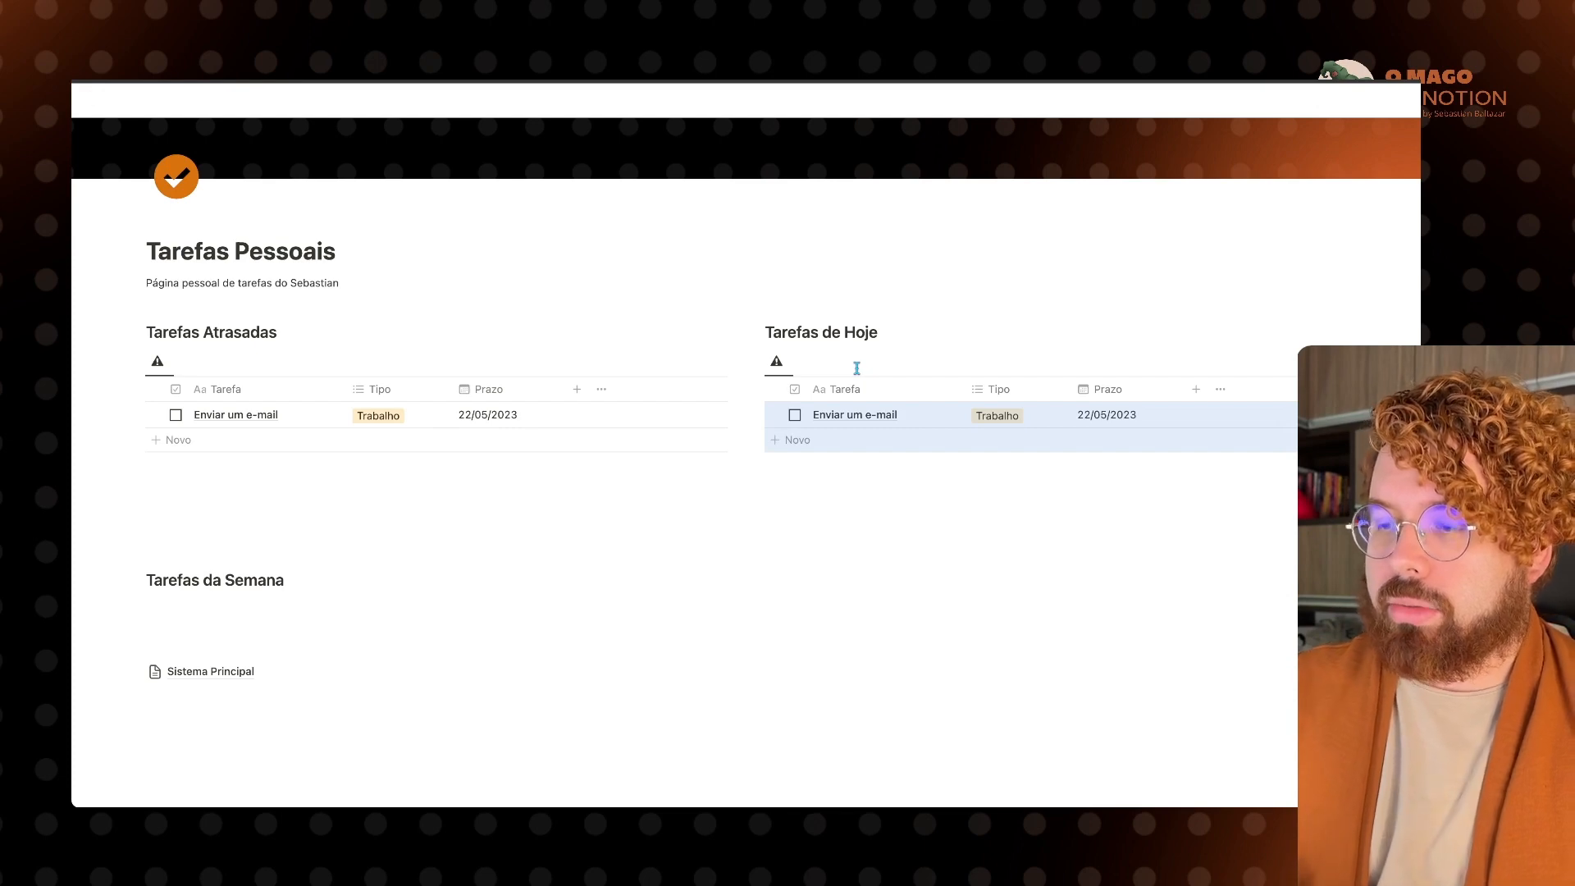
Step: Duplicate the pasted table under Tarefas de Hoje and undo the duplication
key(ctrl+d)
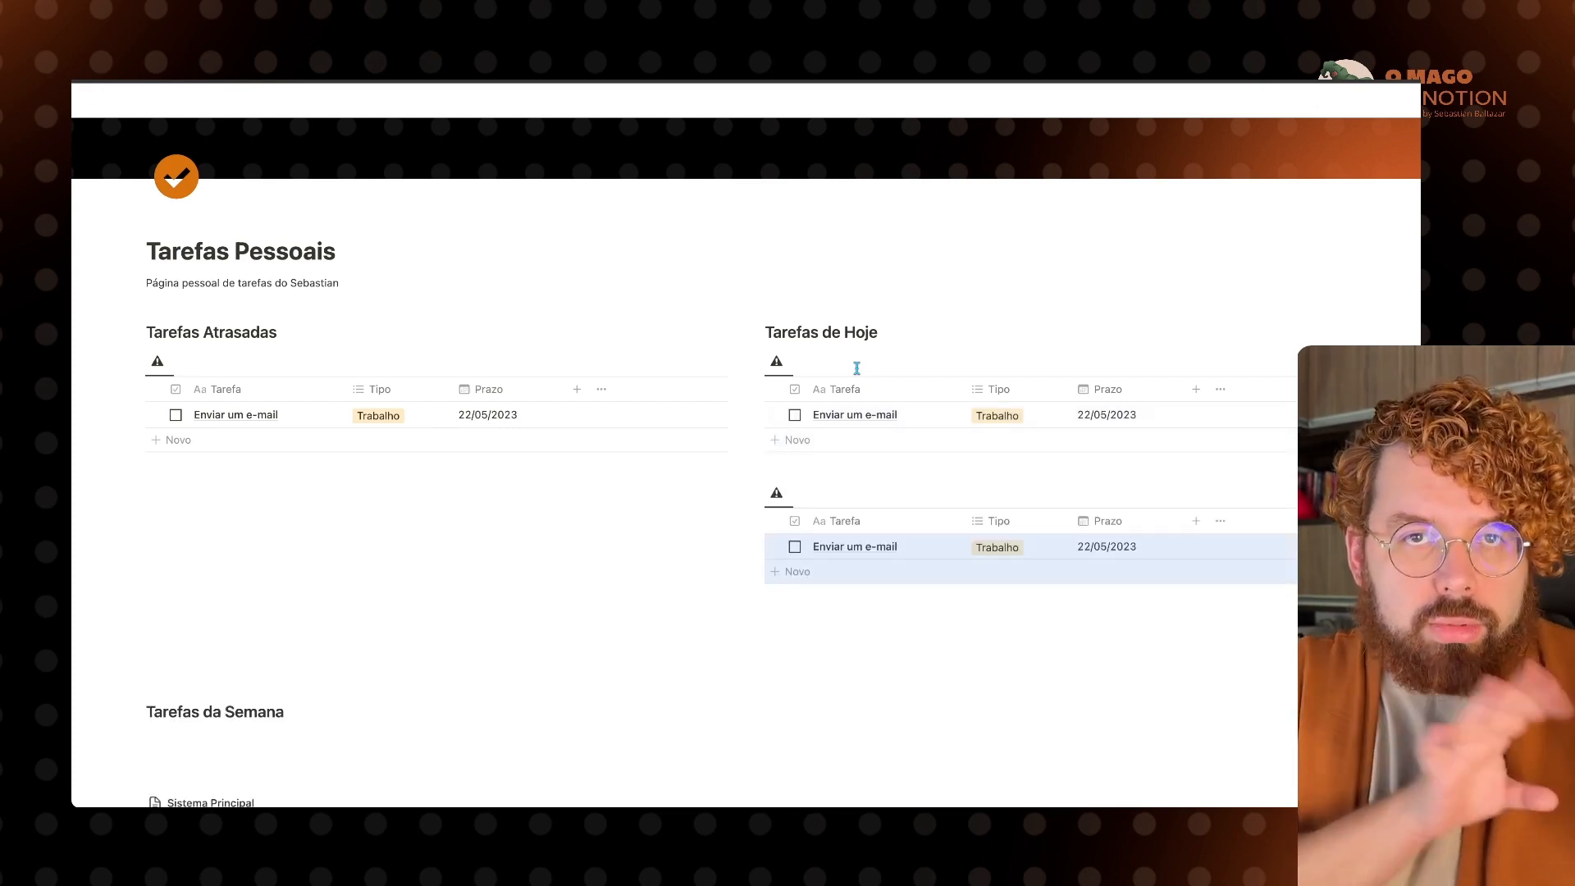
key(ctrl+z)
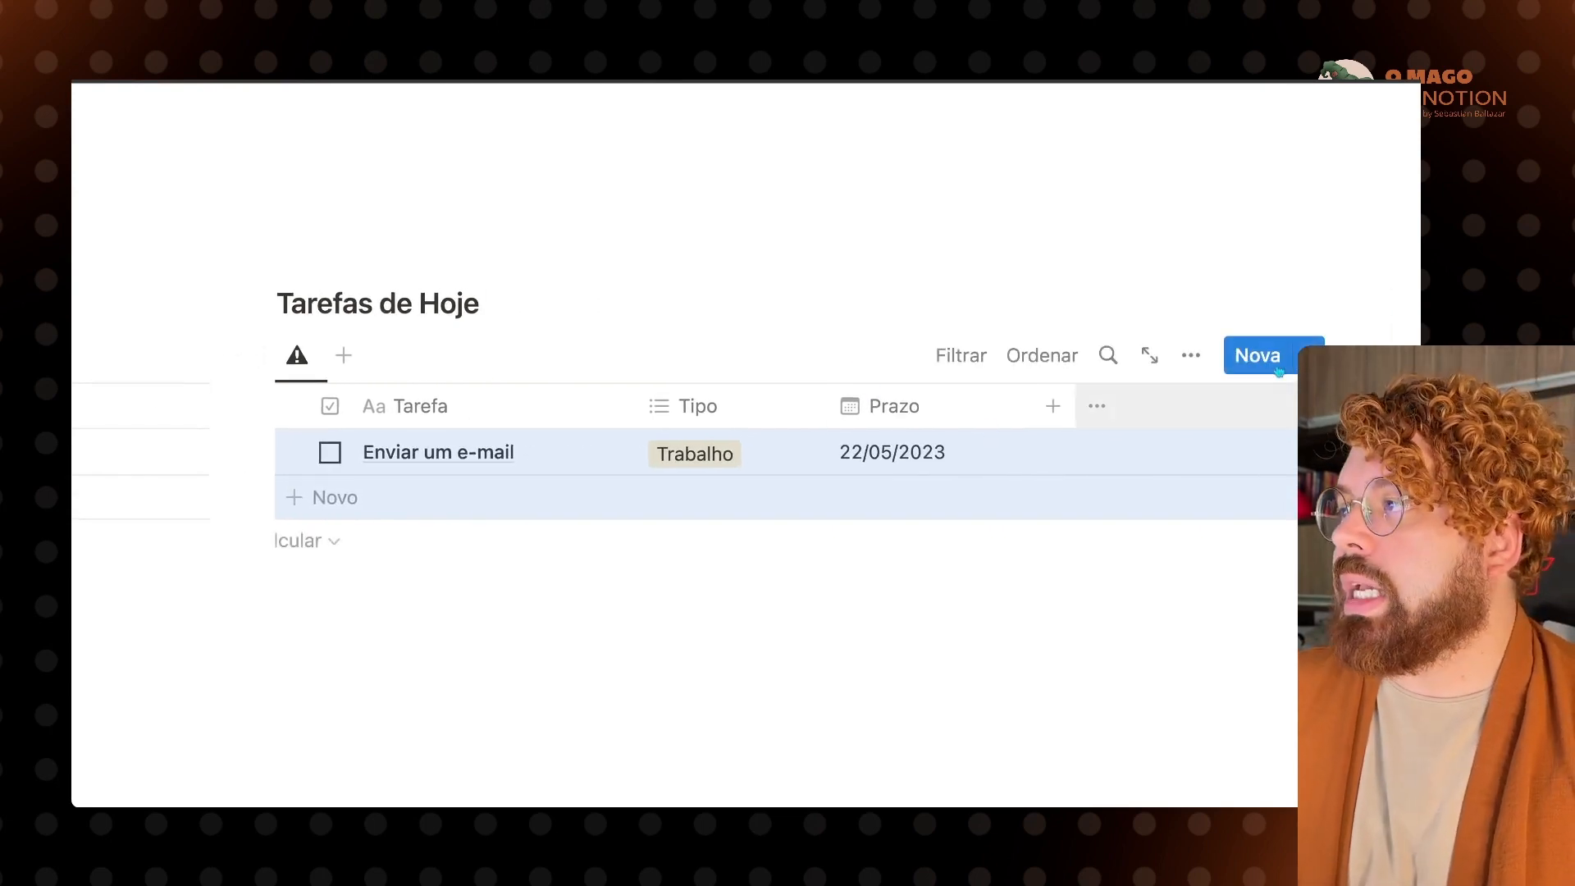
Step: Create a Pessoal option in the Tipo property of the Enviar um e-mail task under Tarefas de Hoje
click(1192, 357)
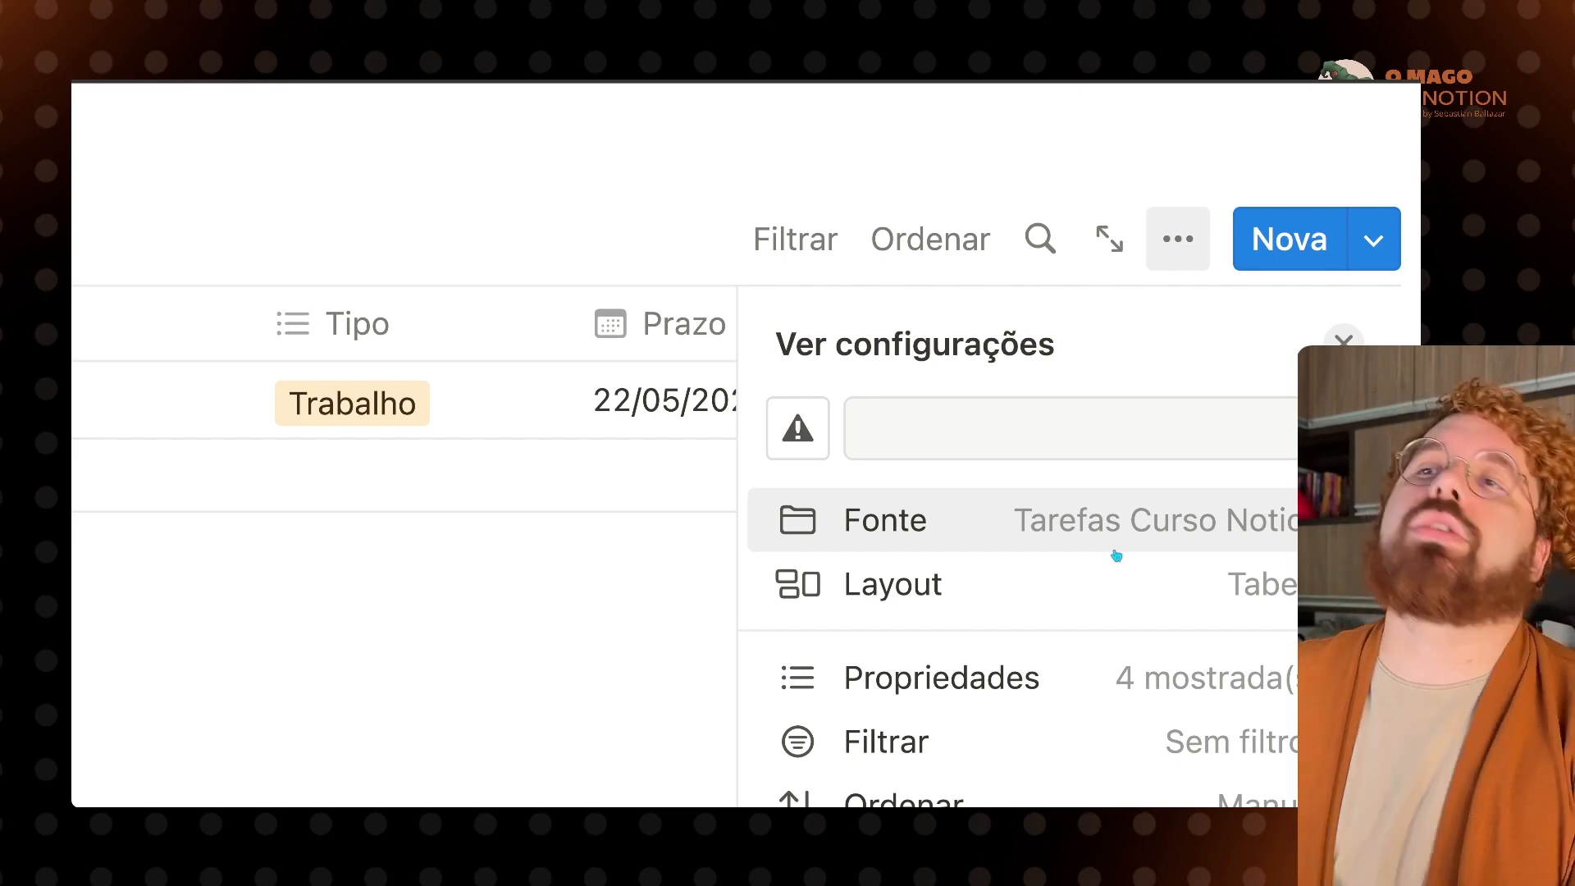
click(455, 403)
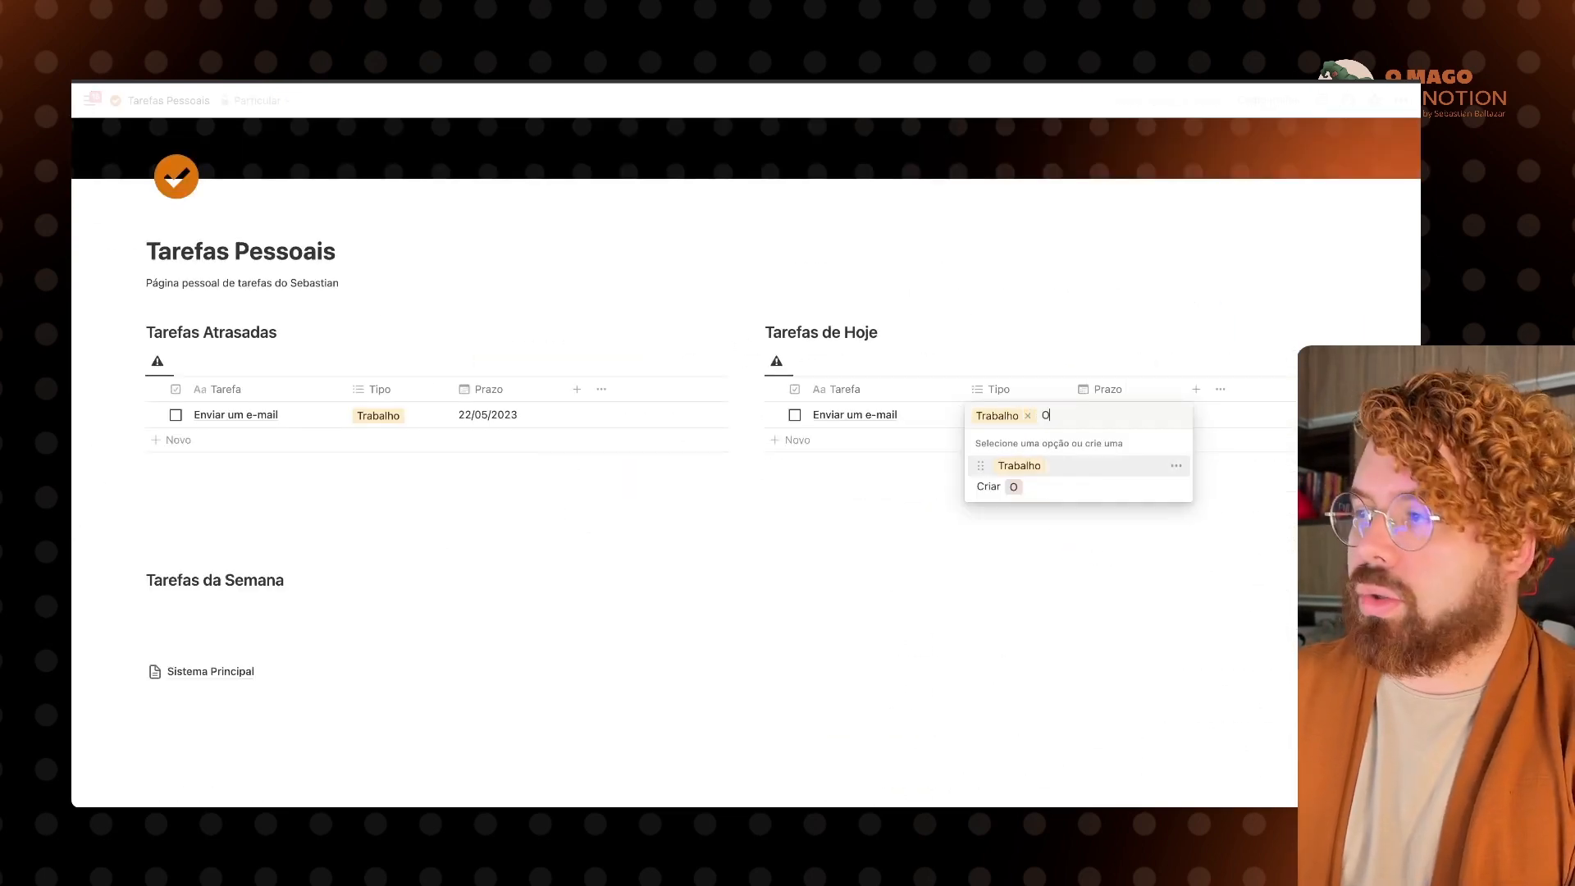
text(Pessoal)
key(Return)
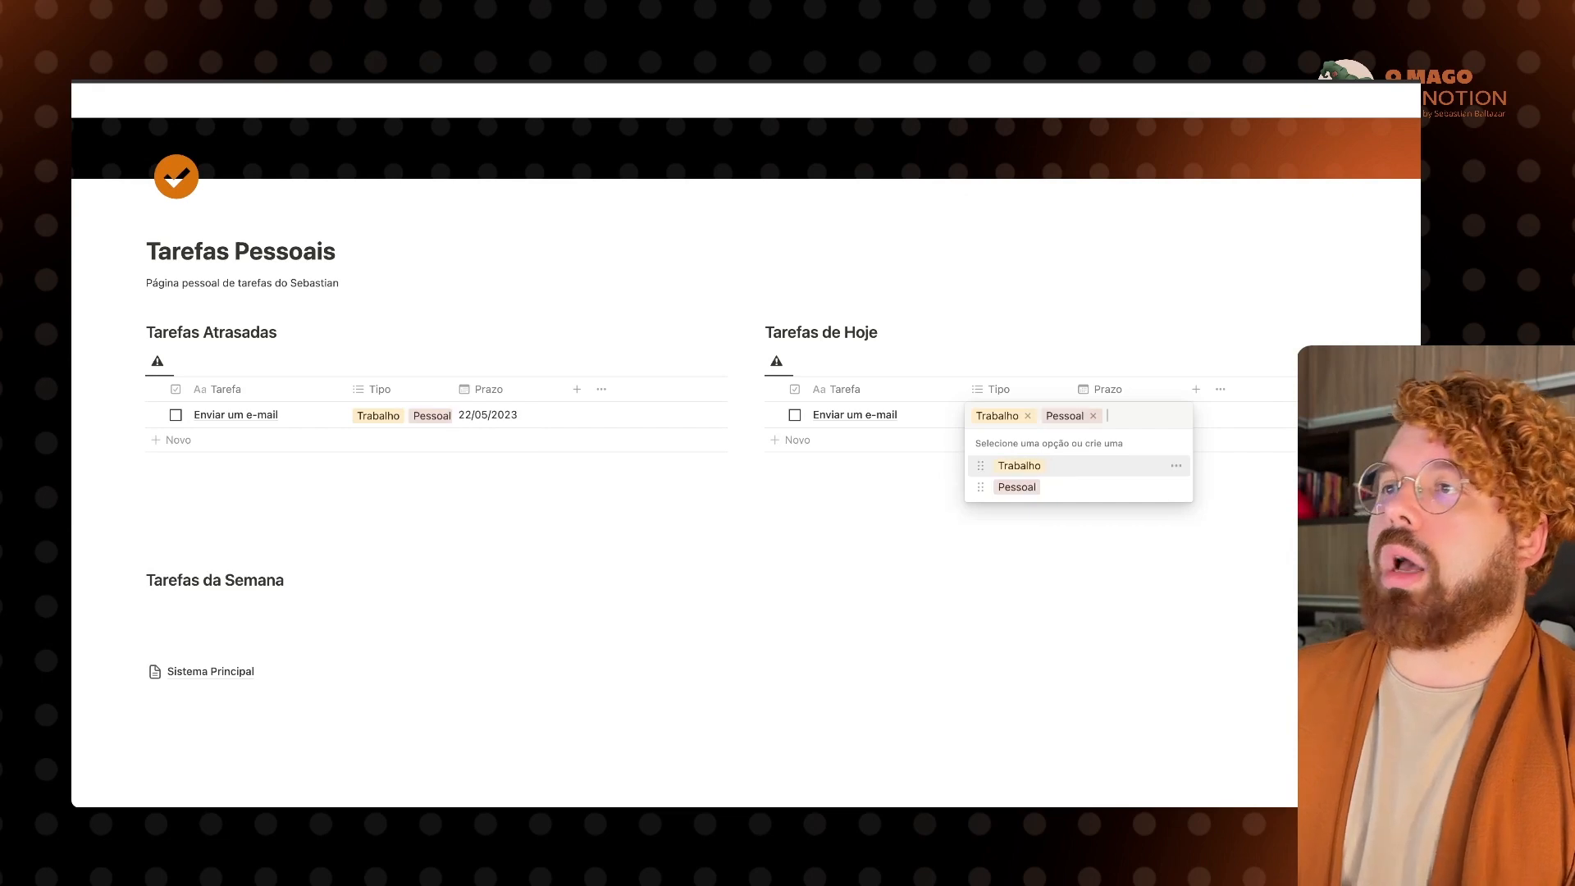
scroll(410, 423, up, 5)
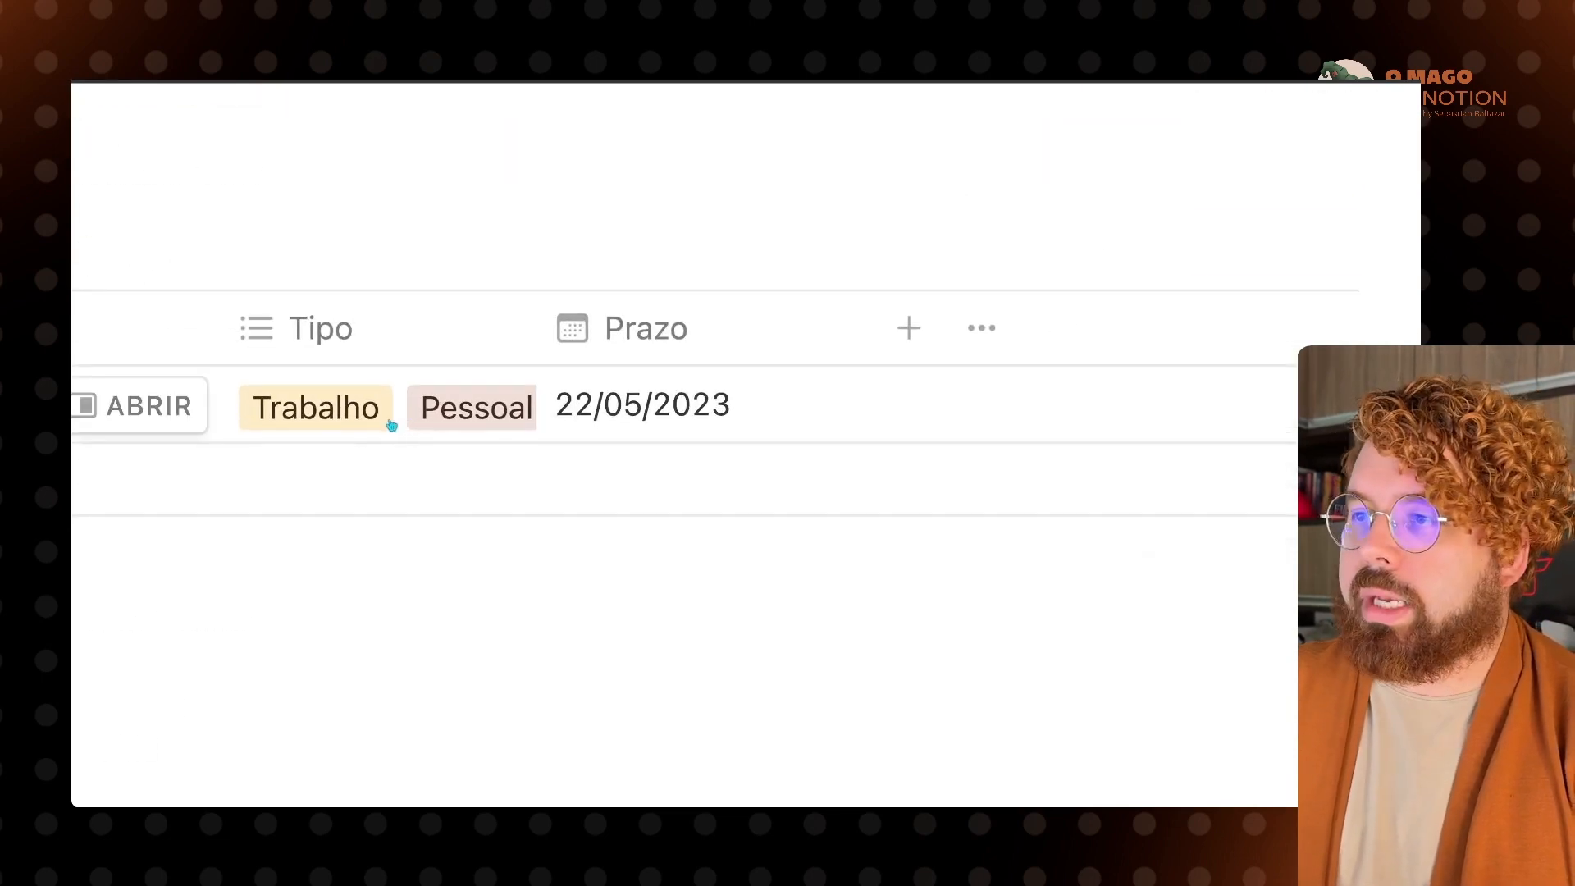
Step: Remove the Trabalho tag from the Tipo of the Enviar um e-mail task under Tarefas Atrasadas
click(389, 420)
click(407, 410)
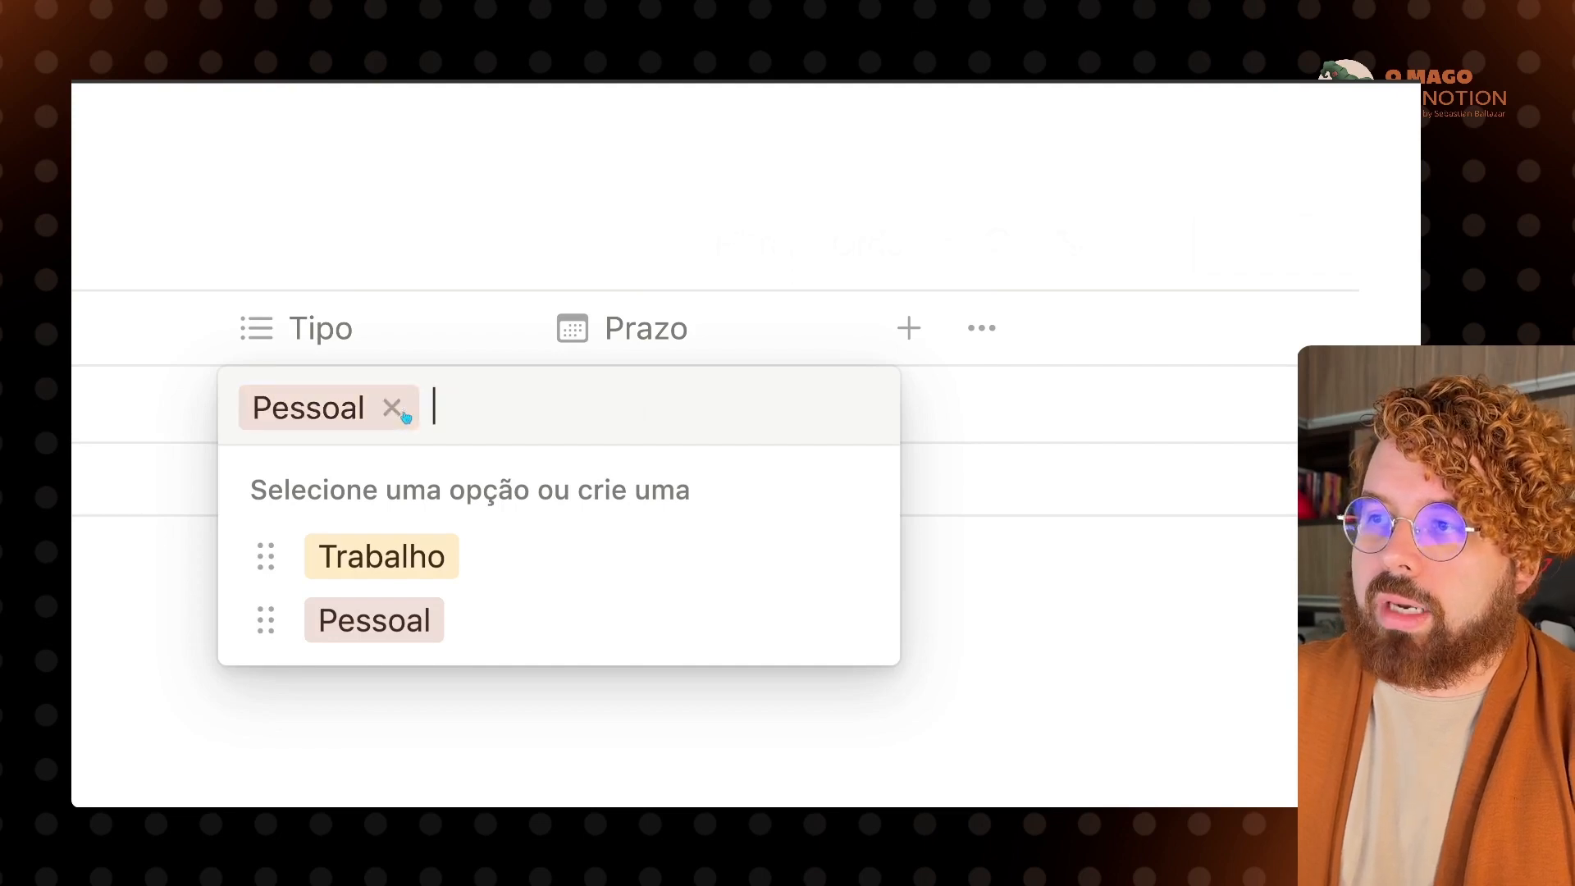
scroll(407, 414, down, 5)
click(1070, 430)
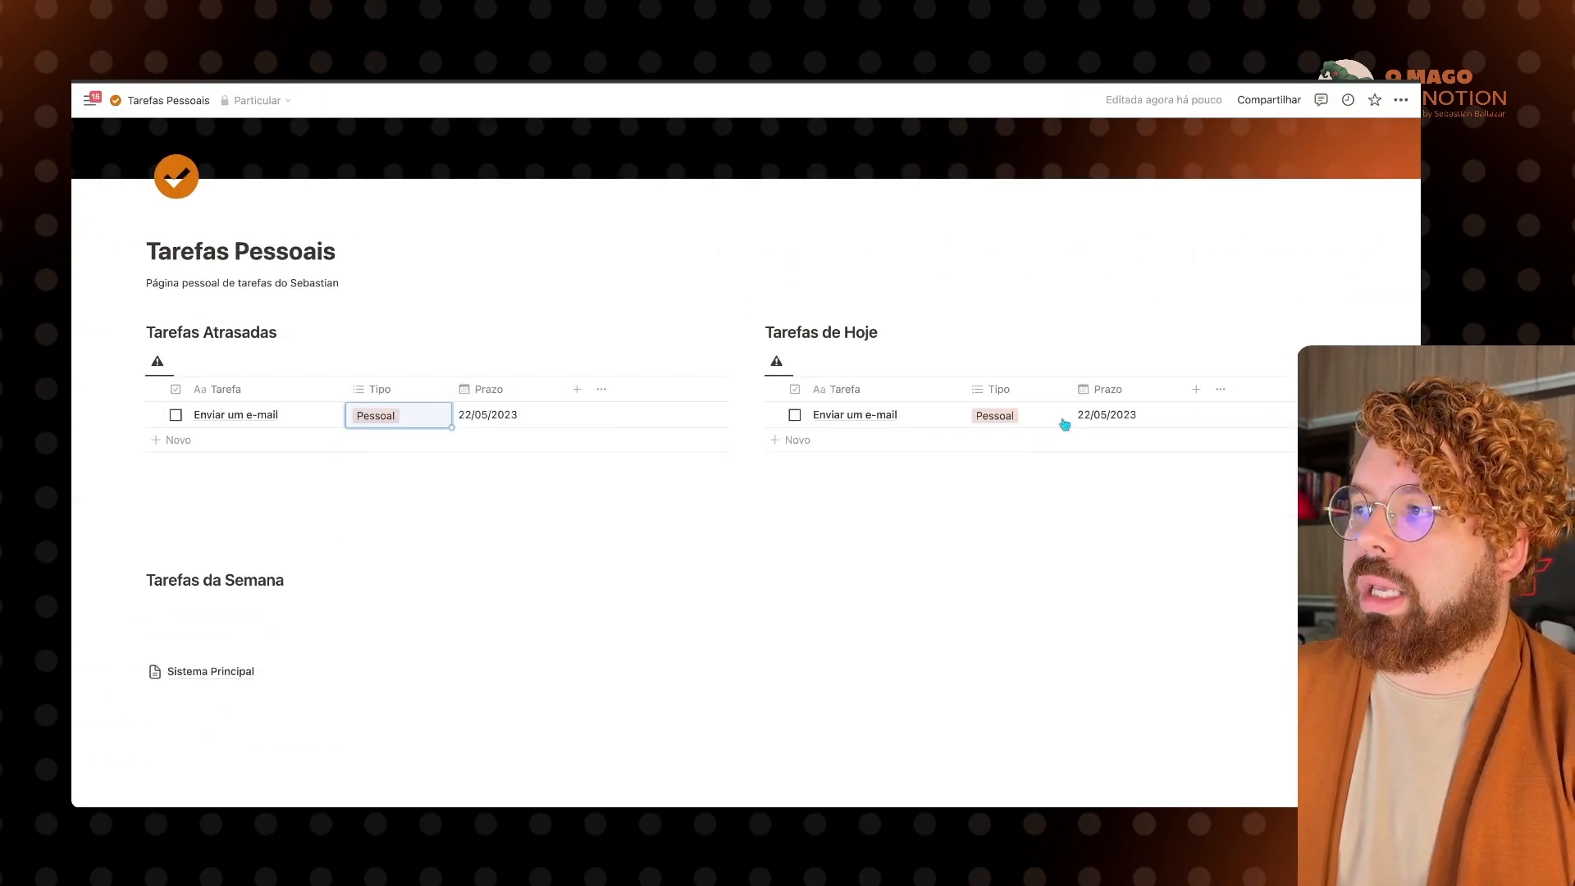
Step: Change the layout of the Tarefas de Hoje view from table to Lista
scroll(1063, 425, up, 5)
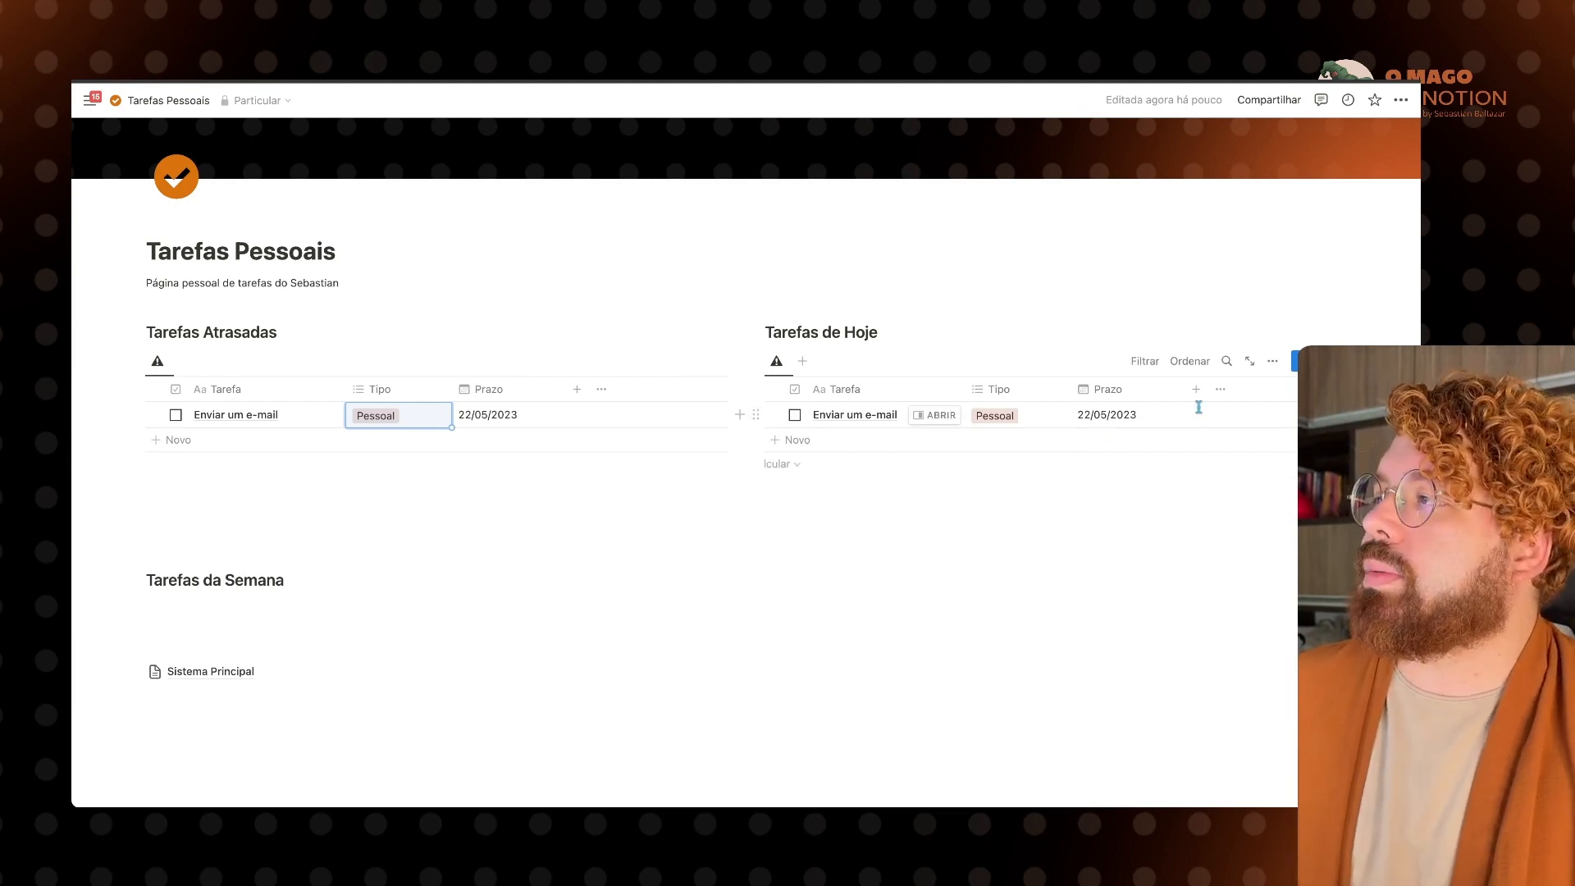
click(1193, 320)
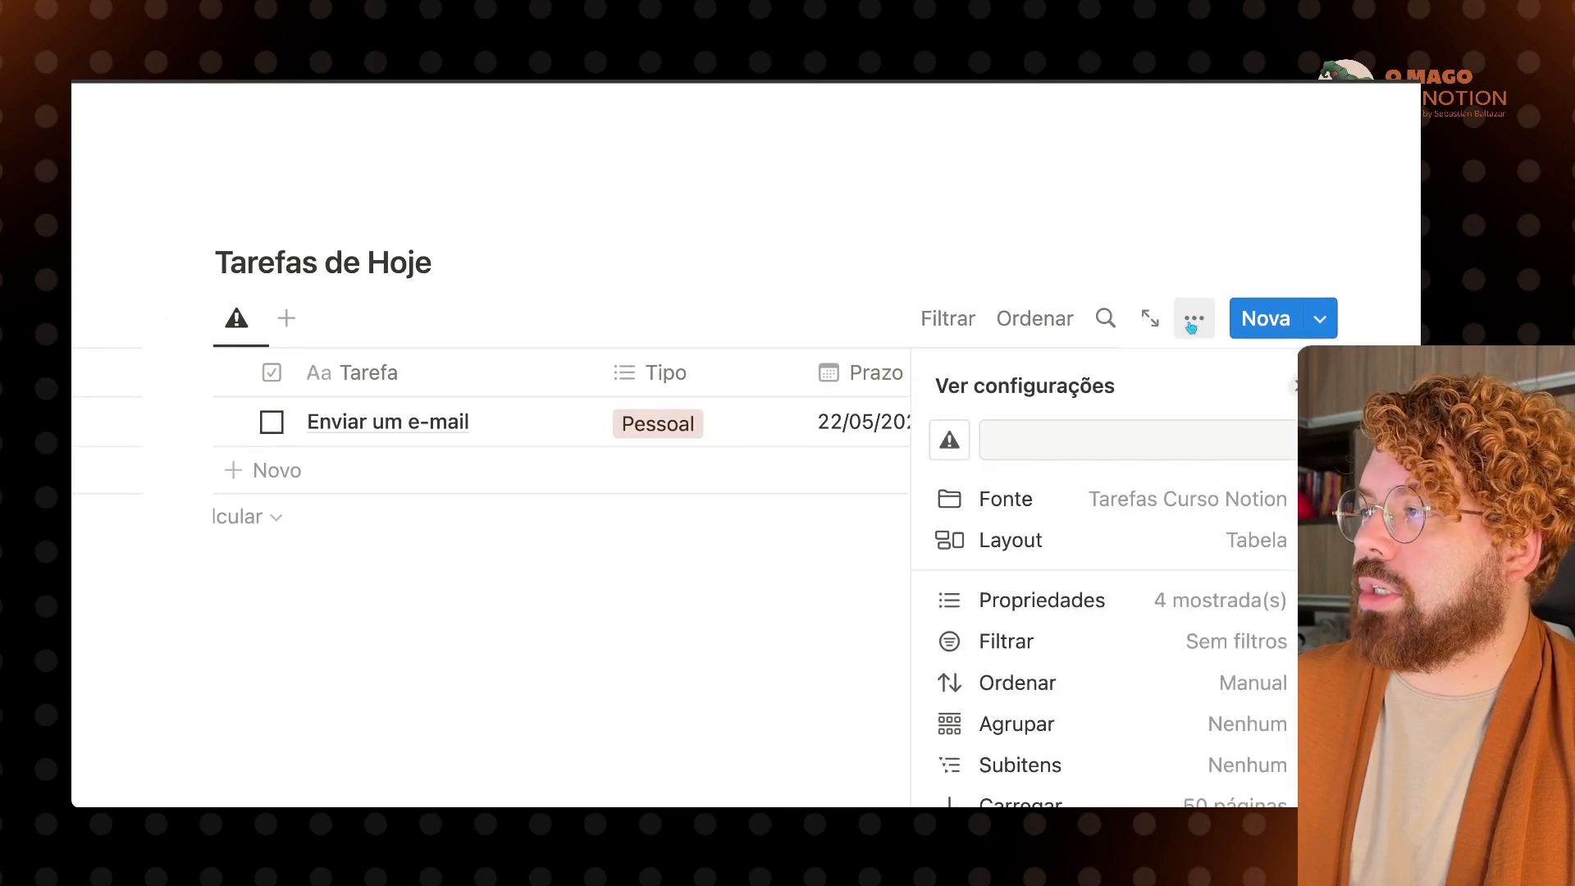
click(1209, 547)
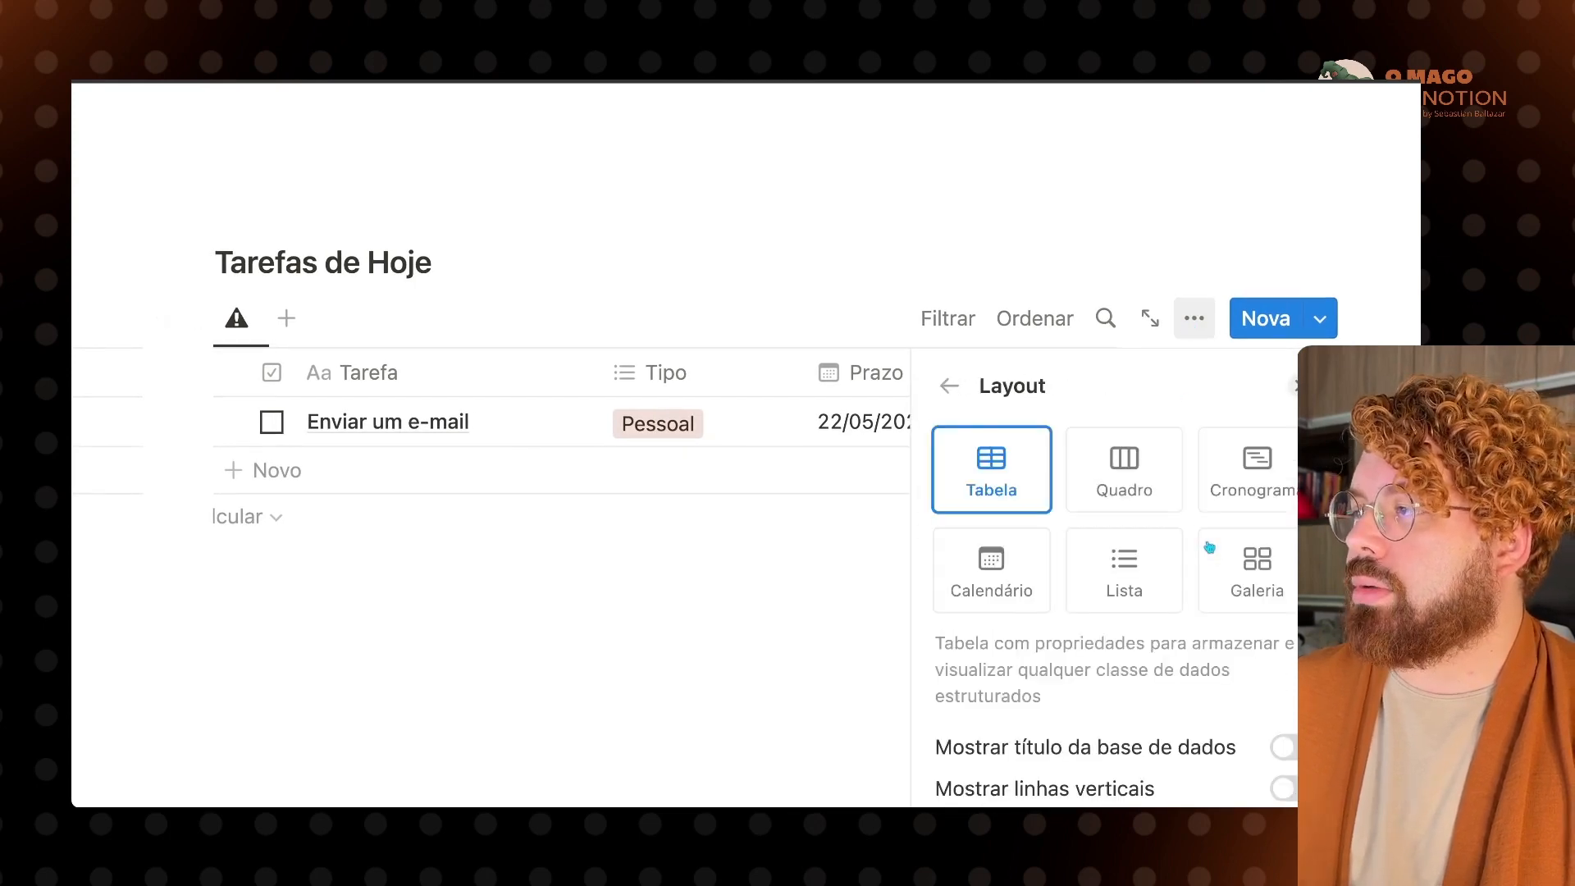
click(1160, 561)
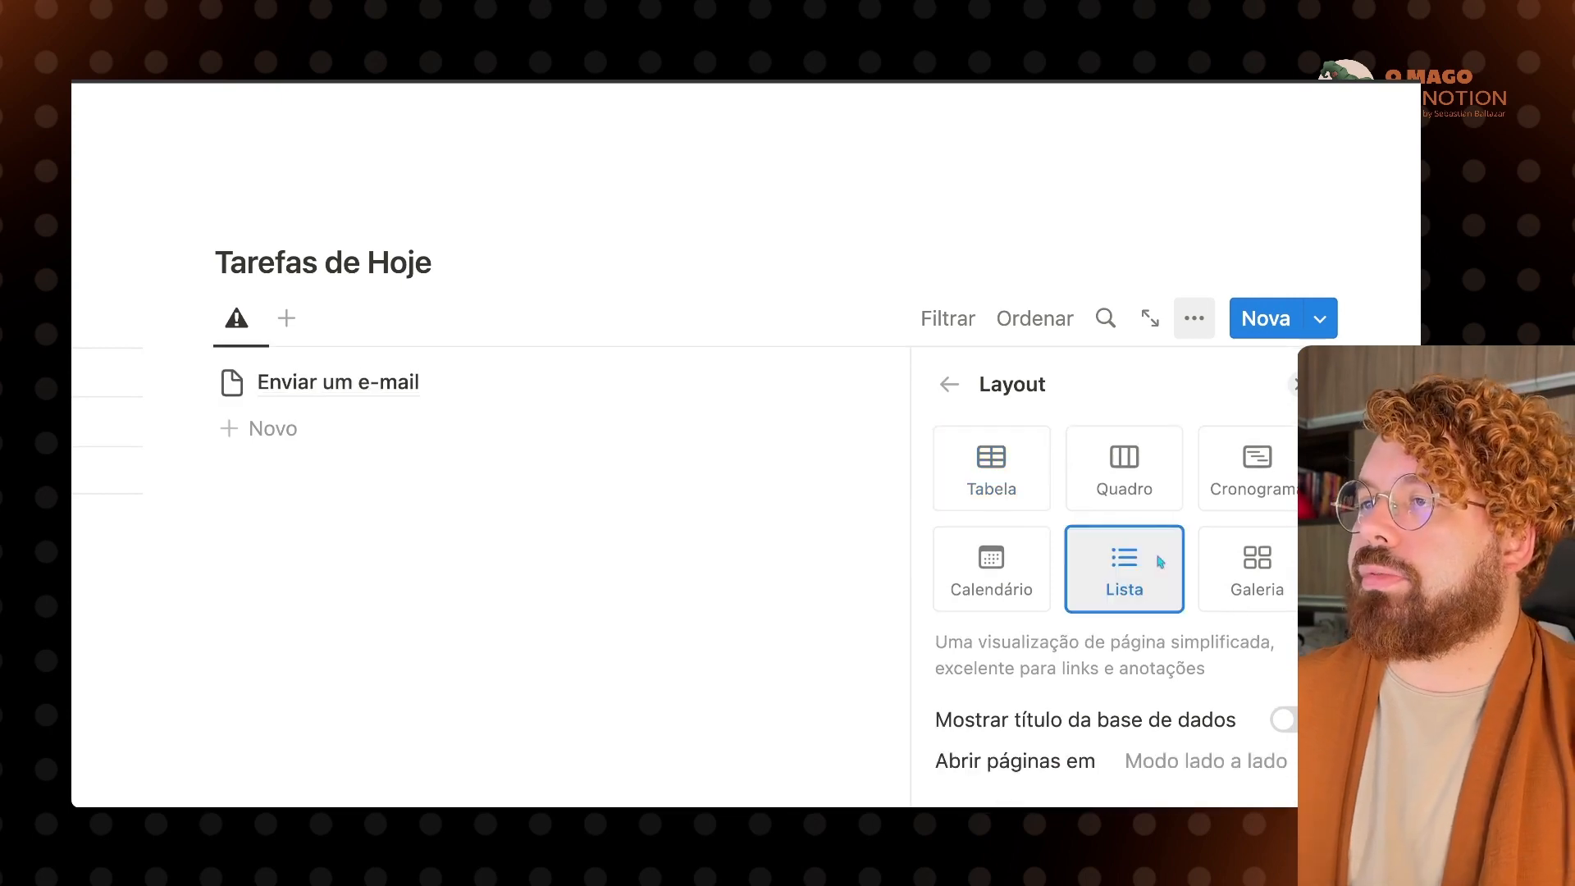
click(777, 253)
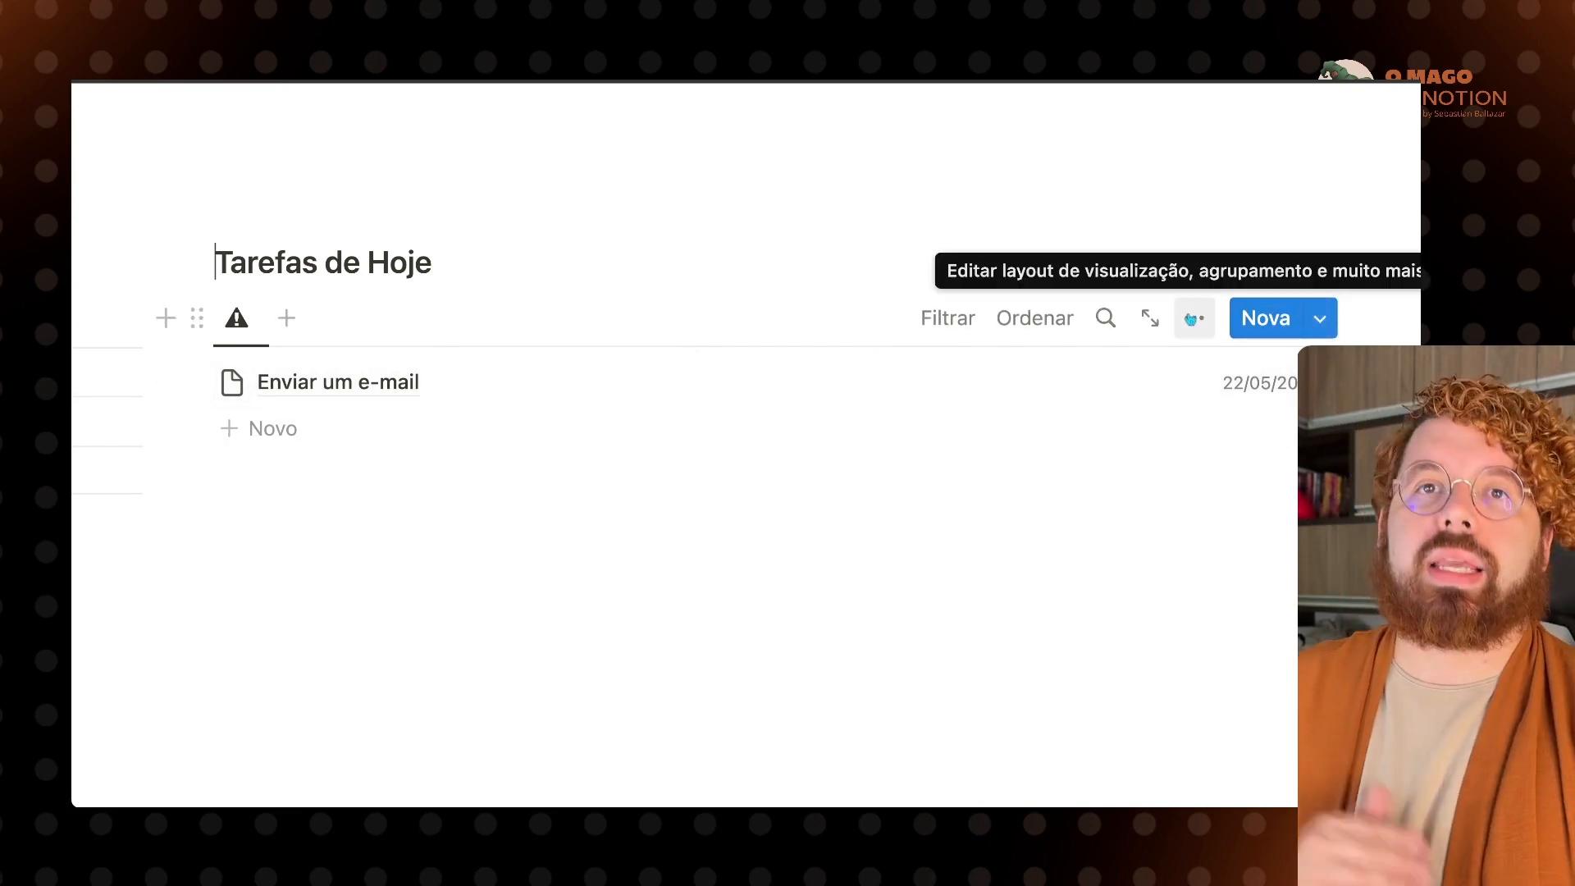
Step: Show the Concluída? and Tipo properties in the Tarefas de Hoje list
click(1194, 319)
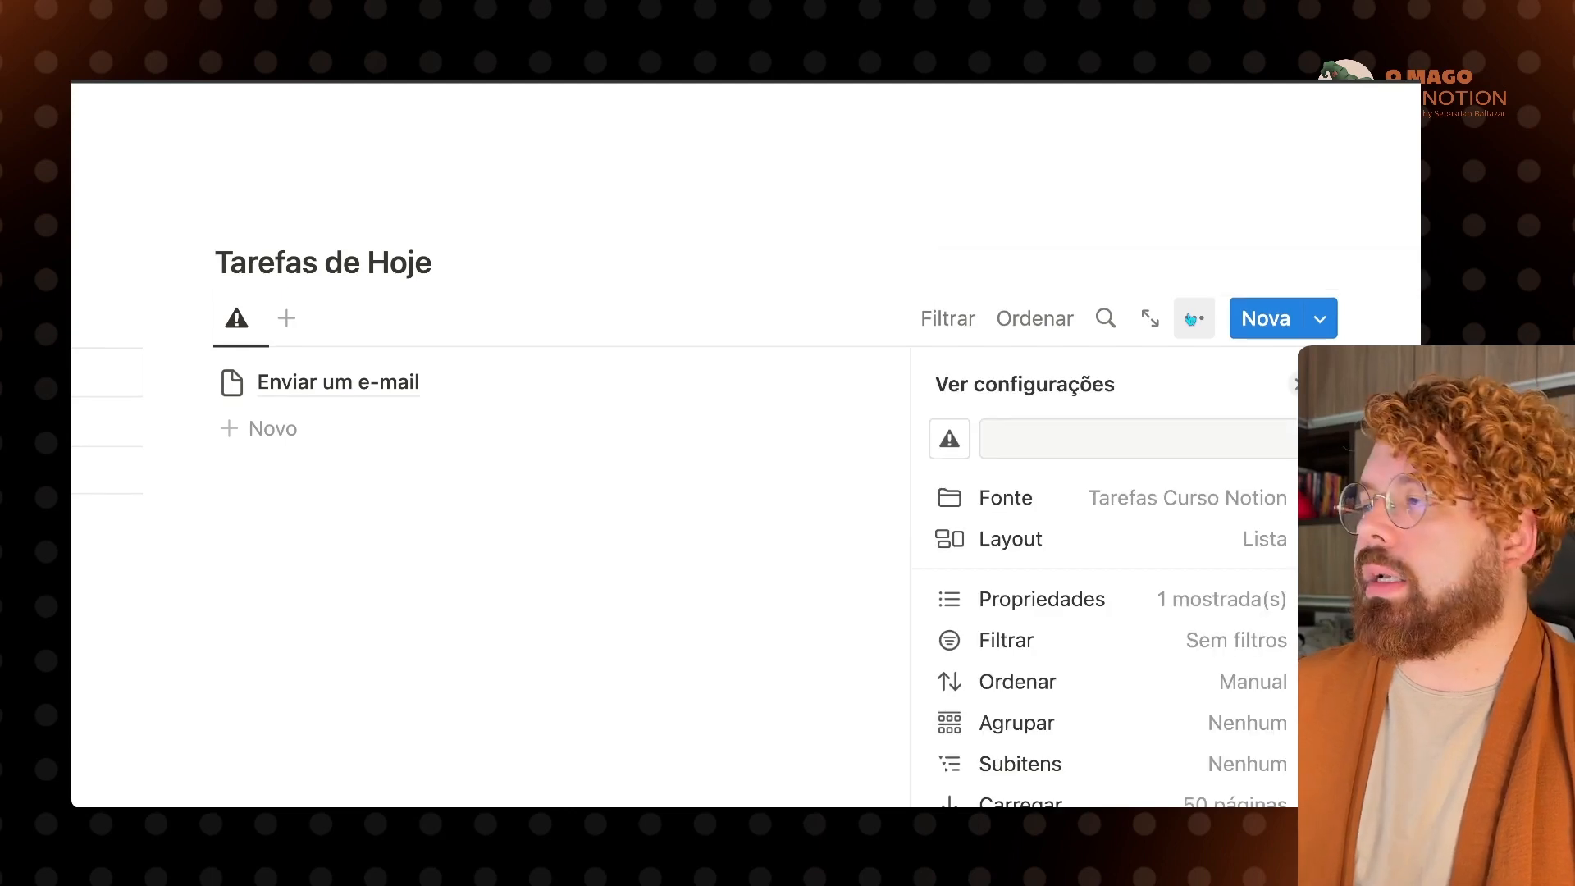
scroll(1223, 499, down, 1)
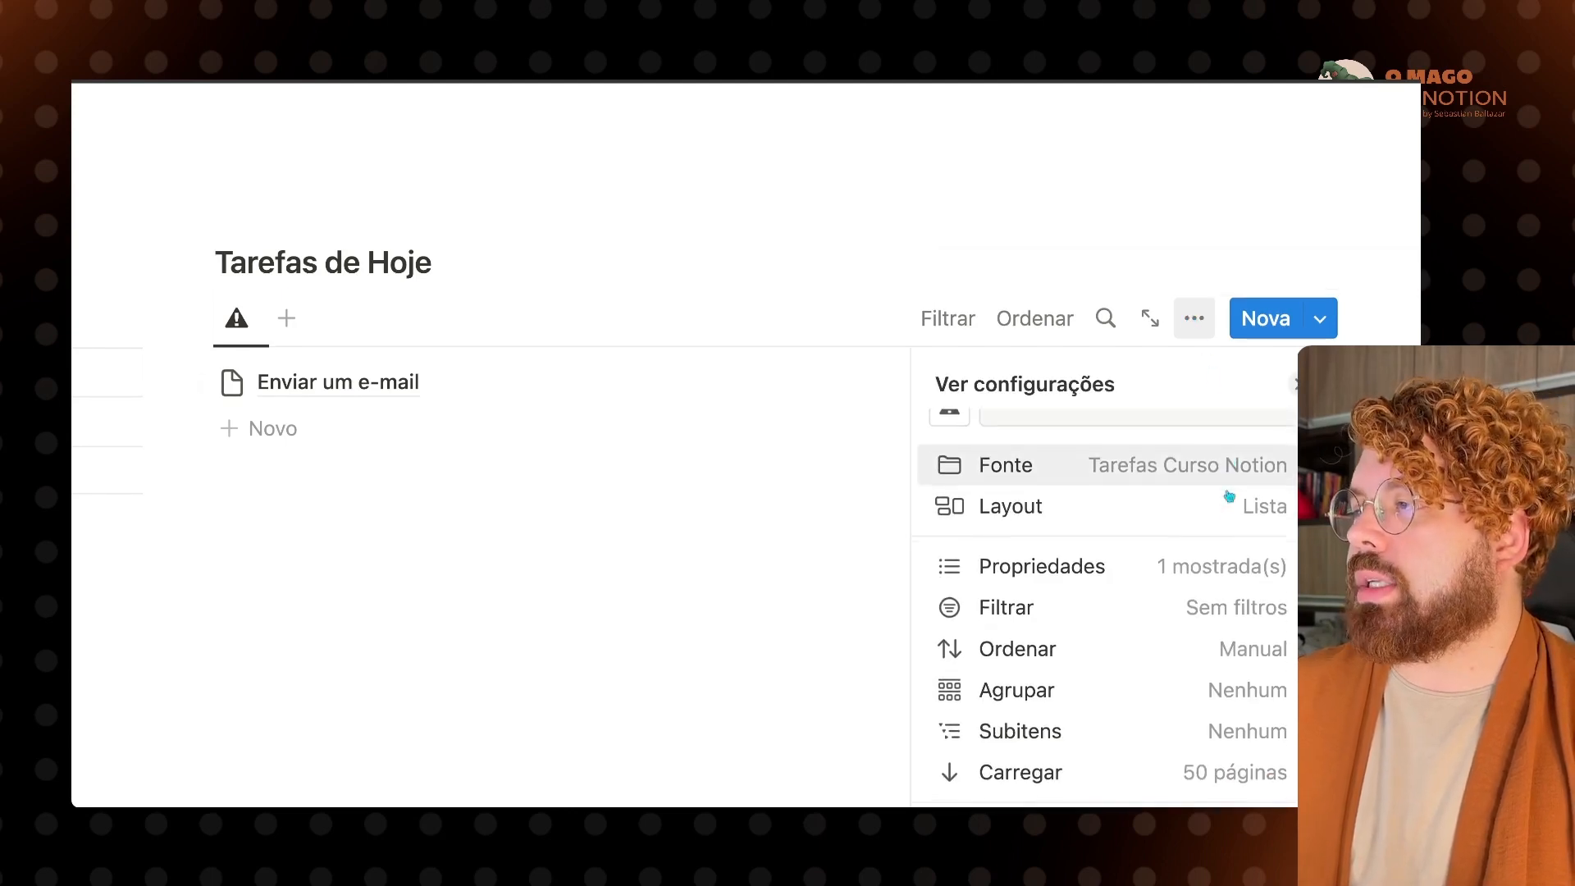
click(1220, 548)
scroll(1223, 550, down, 2)
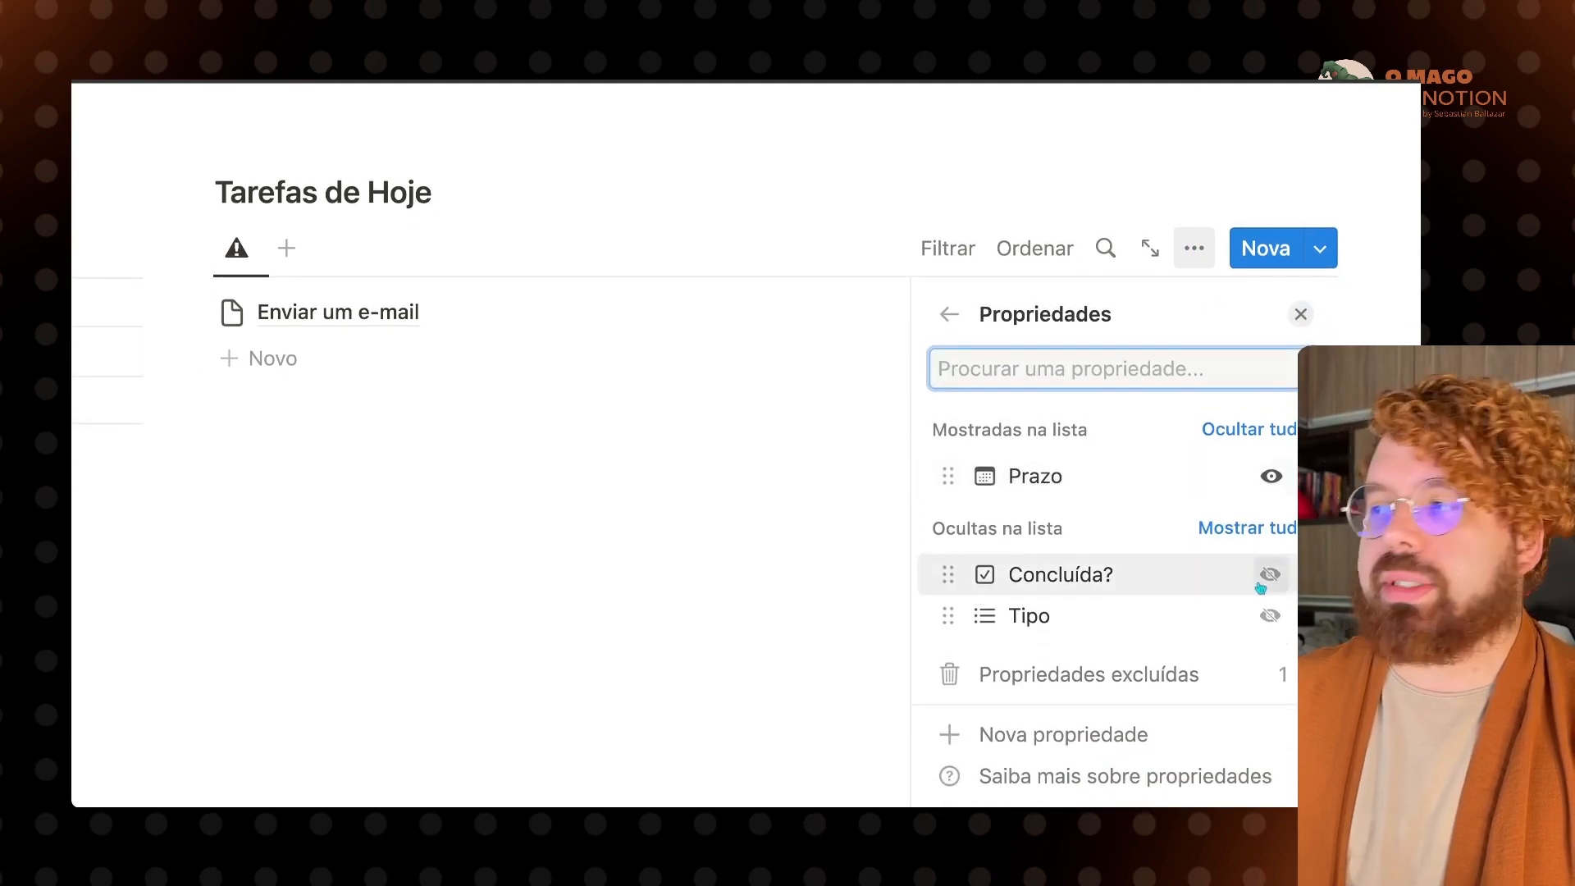
click(1261, 585)
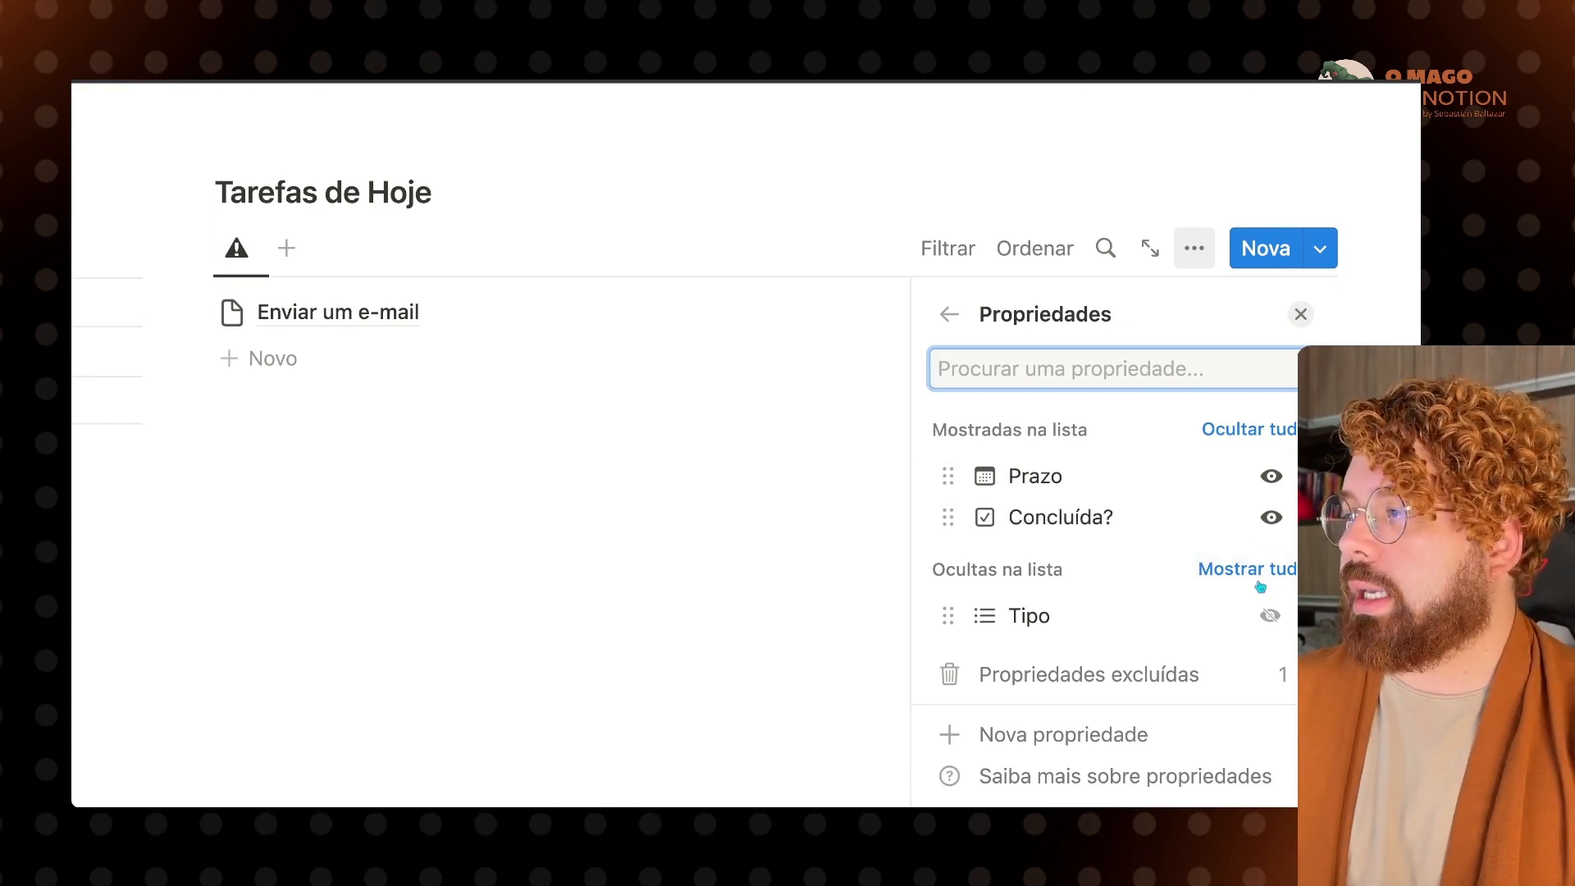
click(1271, 622)
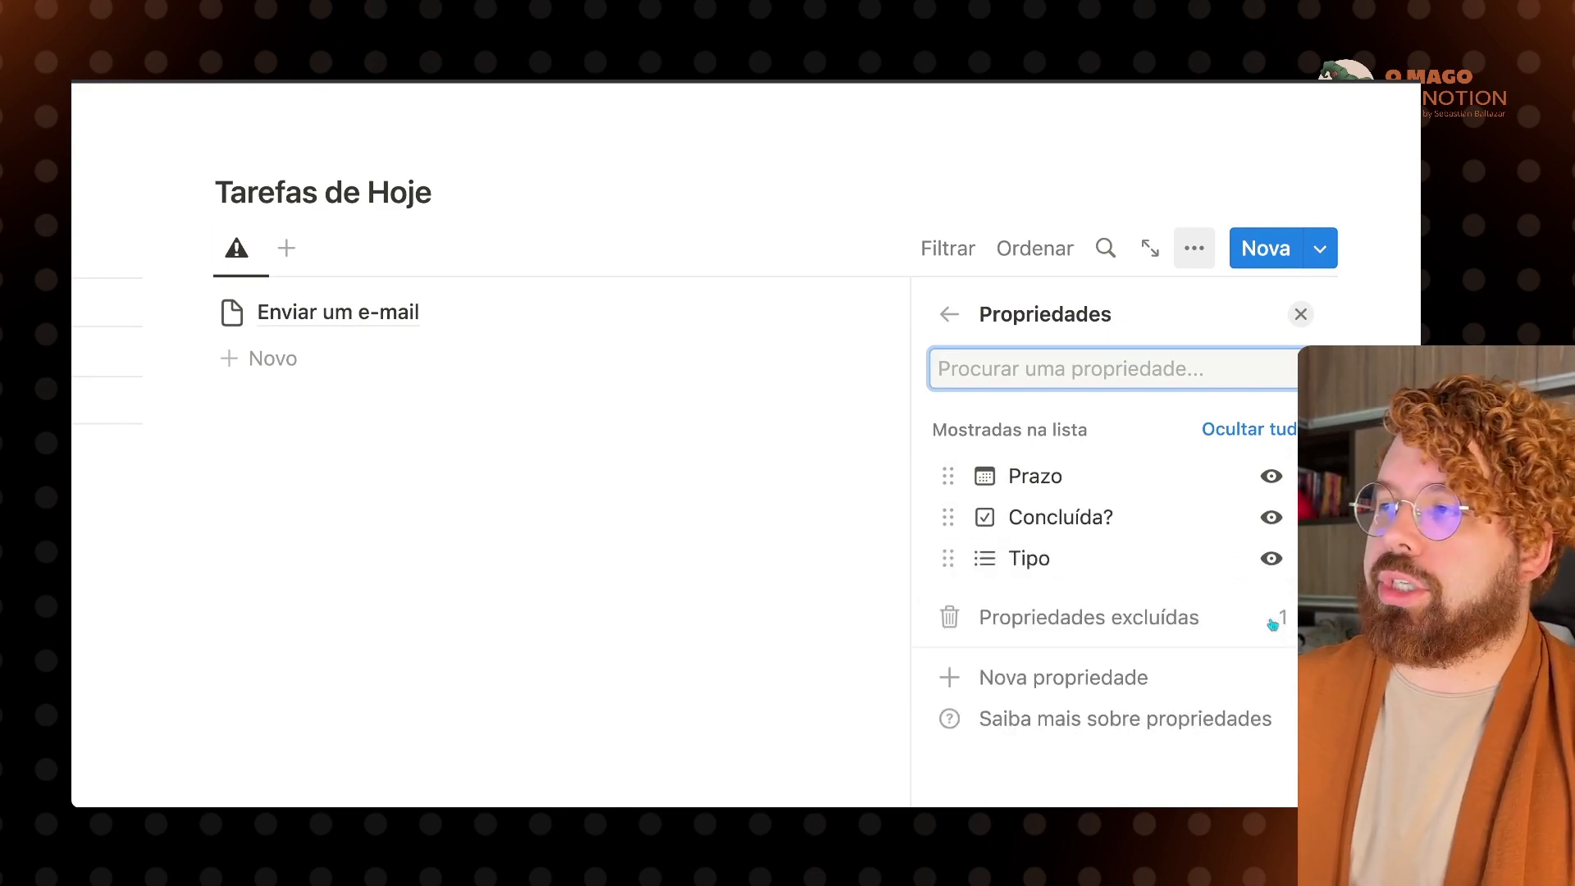
click(787, 240)
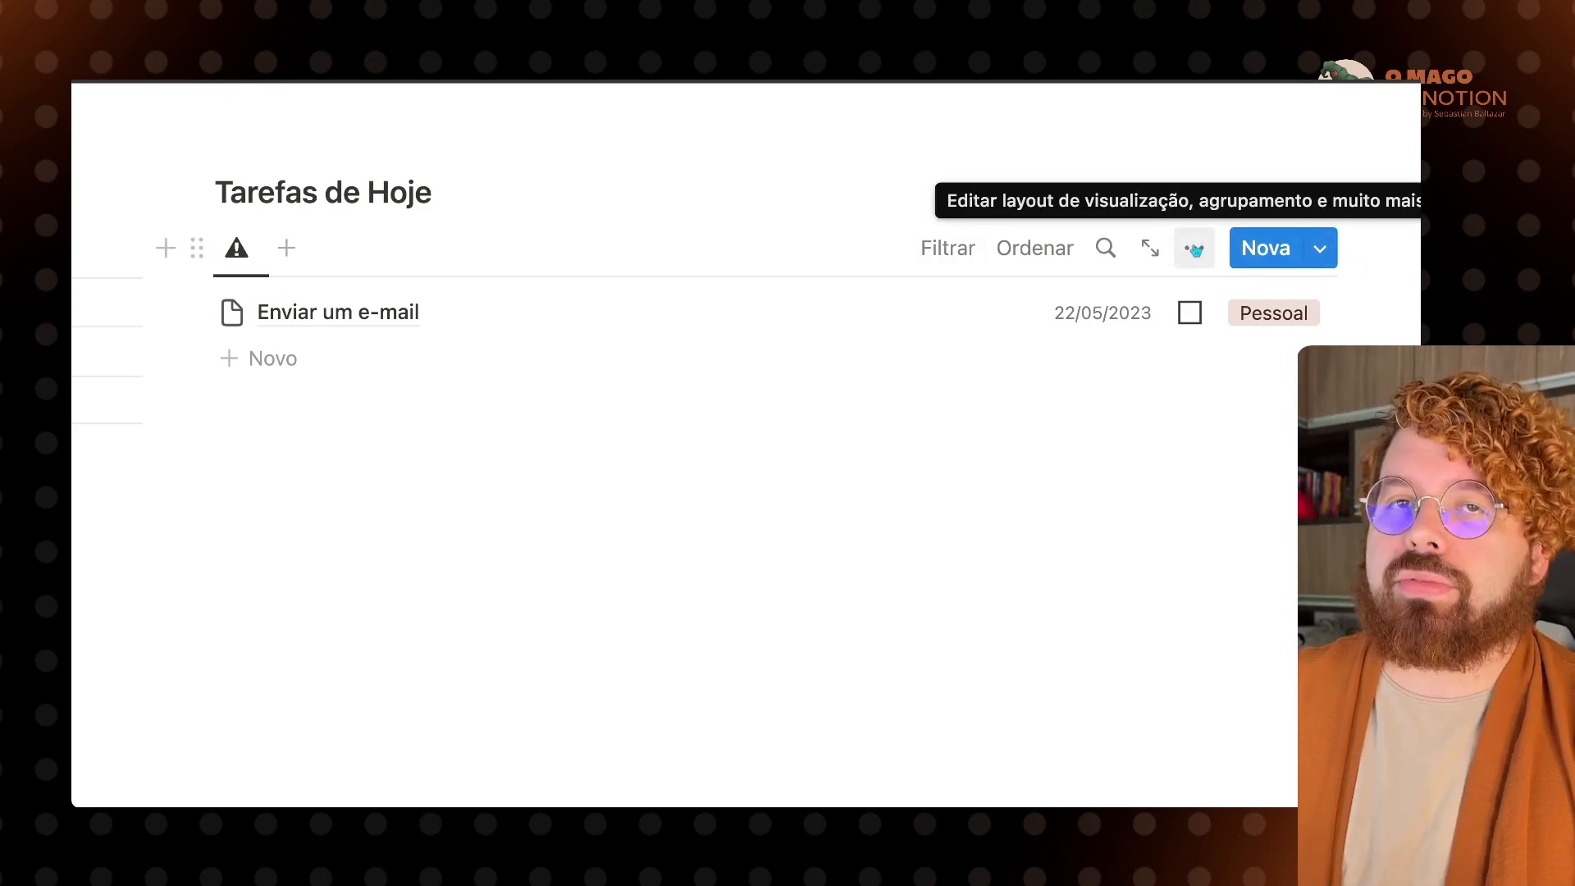
Step: Hide the Prazo property in the Tarefas de Hoje list and place Concluída? after Tipo
click(1196, 250)
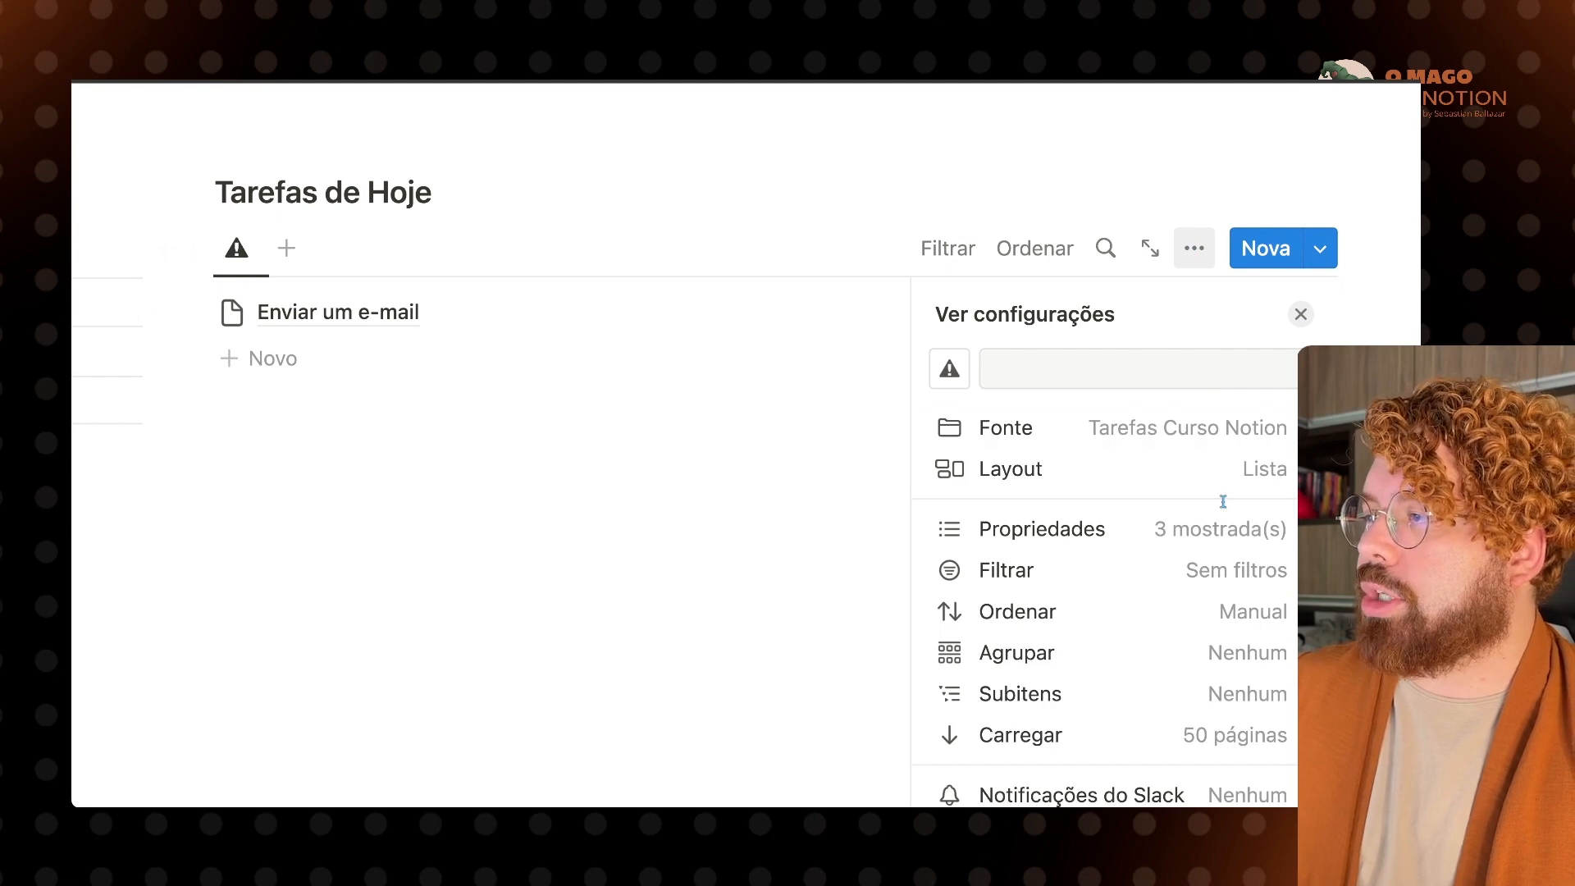
click(1224, 534)
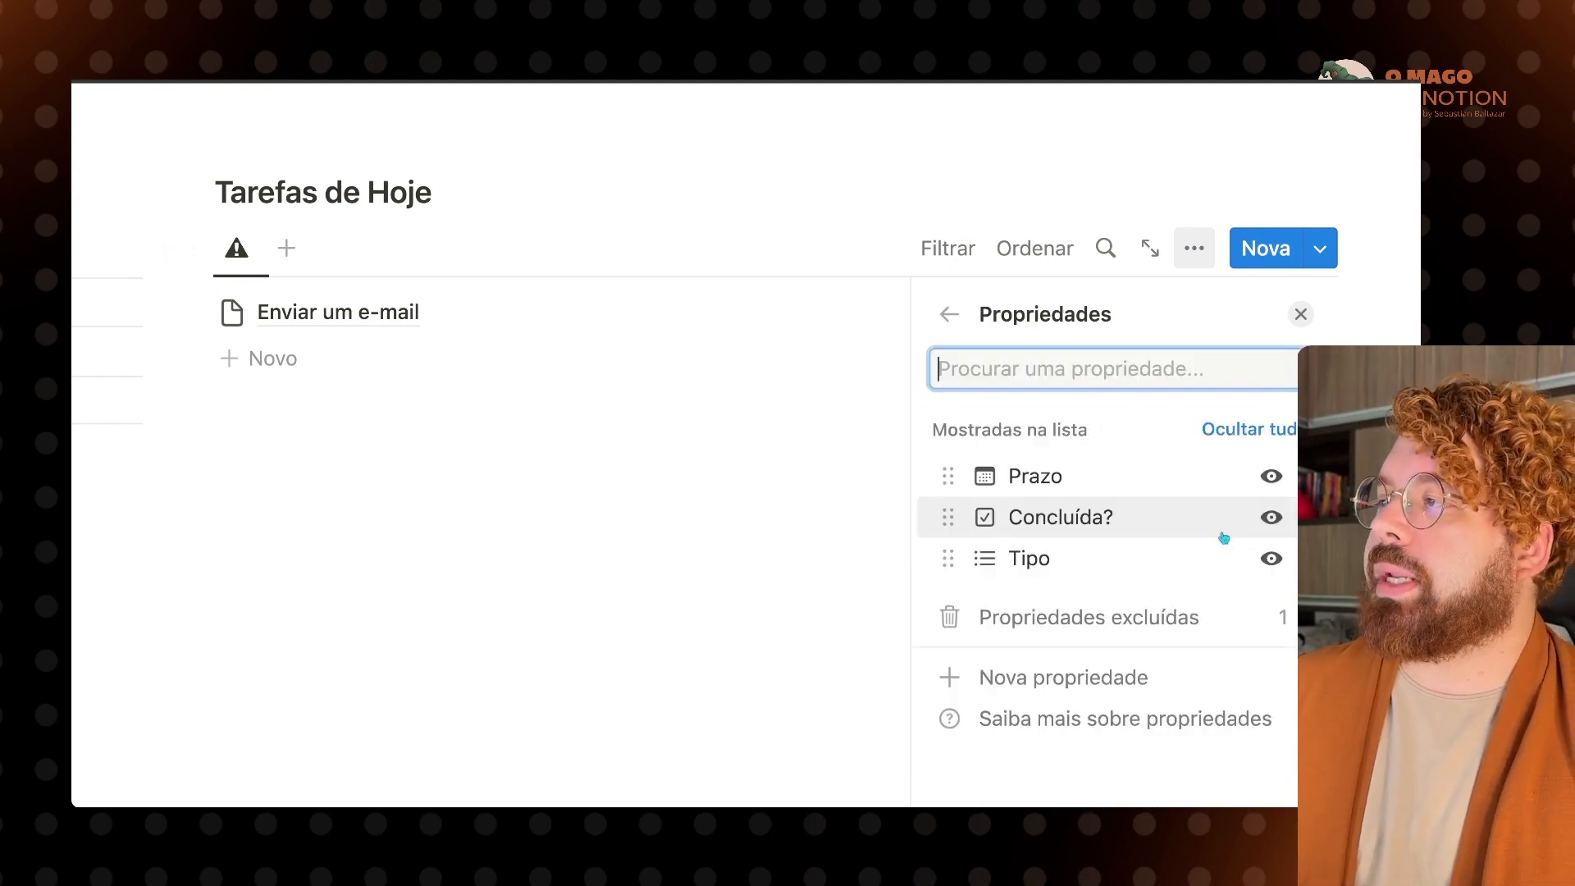
click(1272, 477)
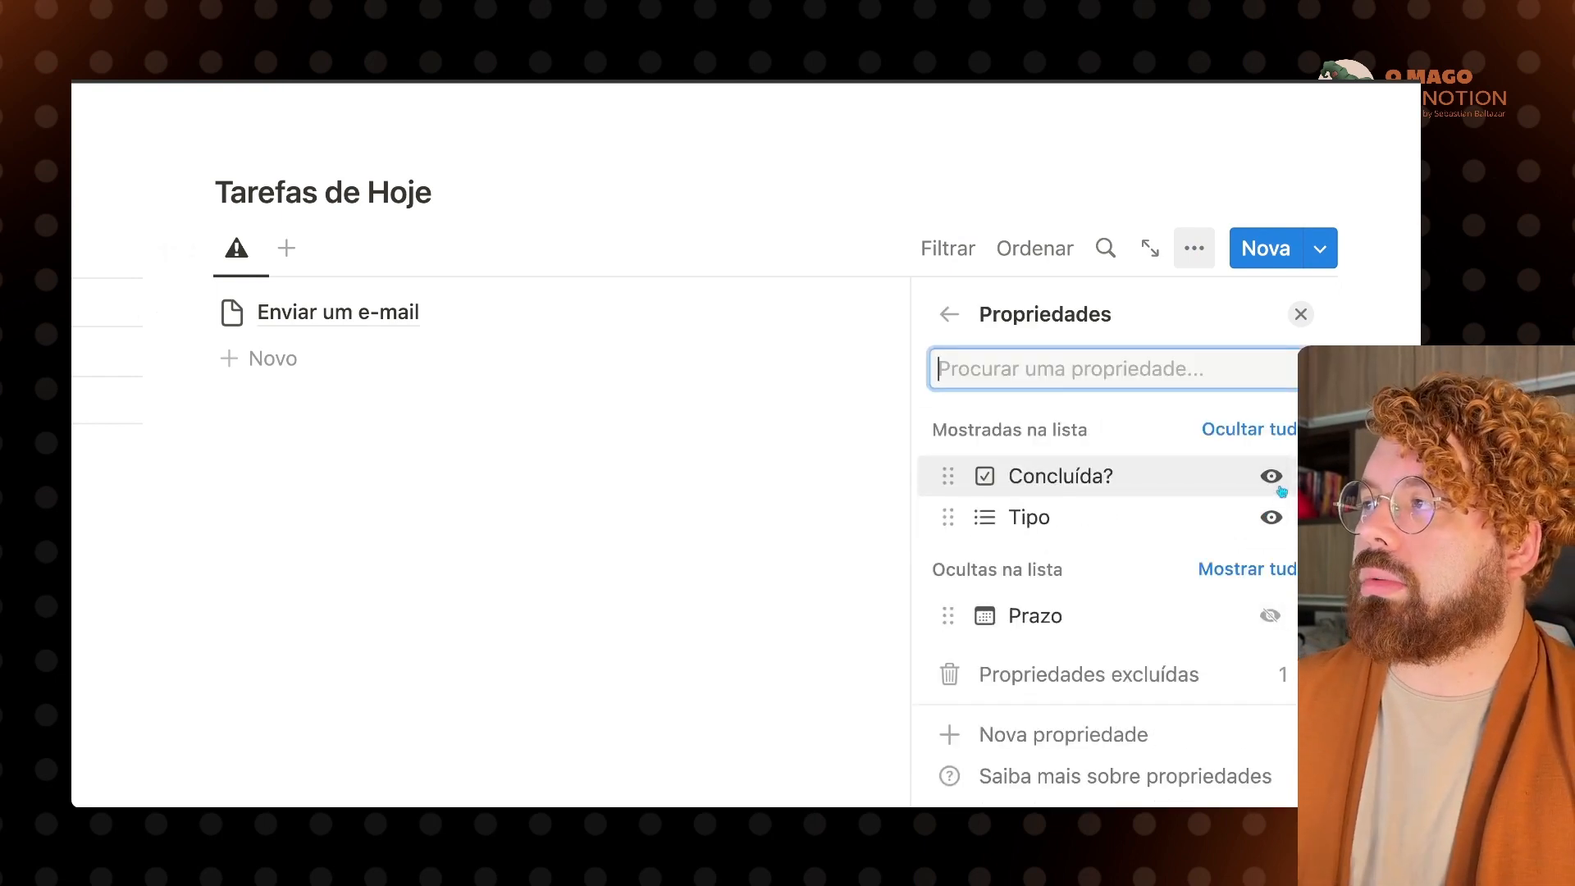
drag(1009, 474, 1017, 530)
click(775, 197)
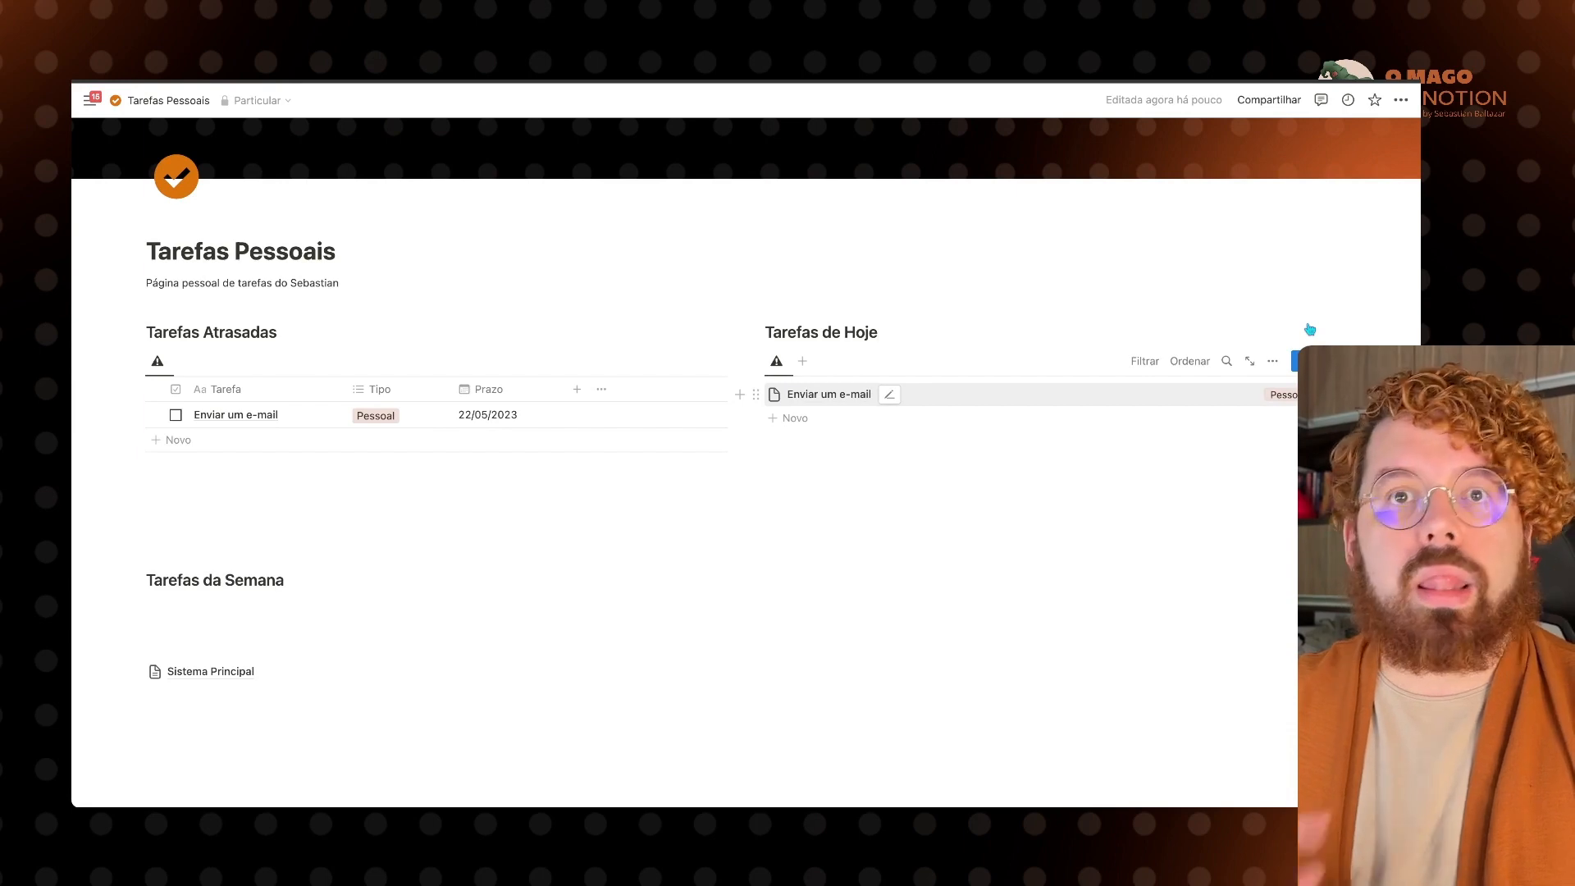
Step: Insert a calendar view linked to the Tarefas Curso Notion database under the Tarefas da Semana heading
click(756, 362)
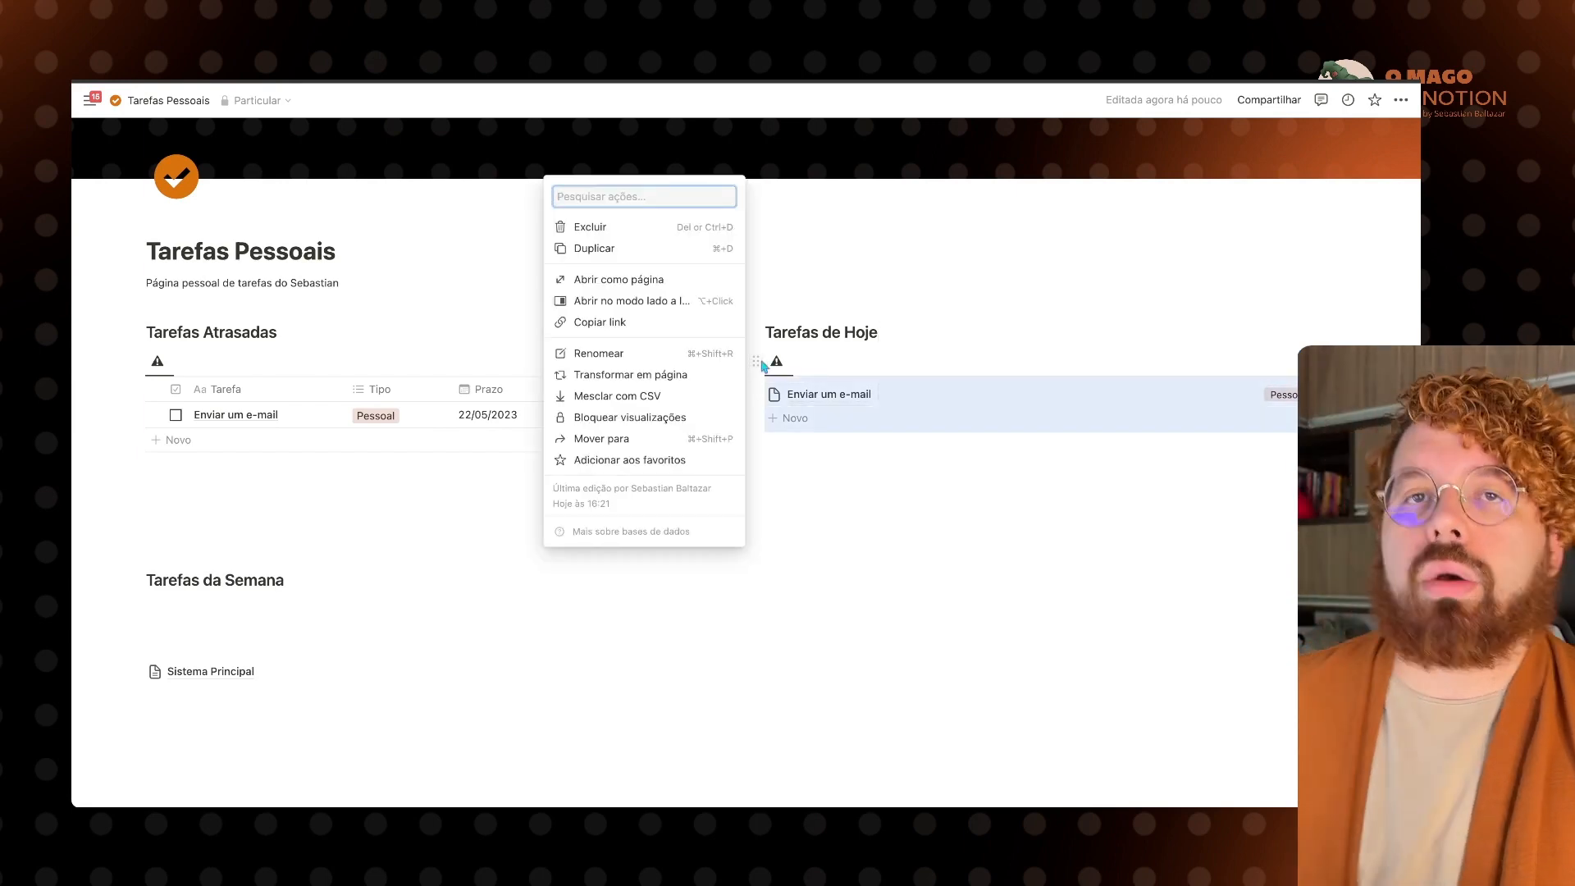
key(Escape)
click(210, 614)
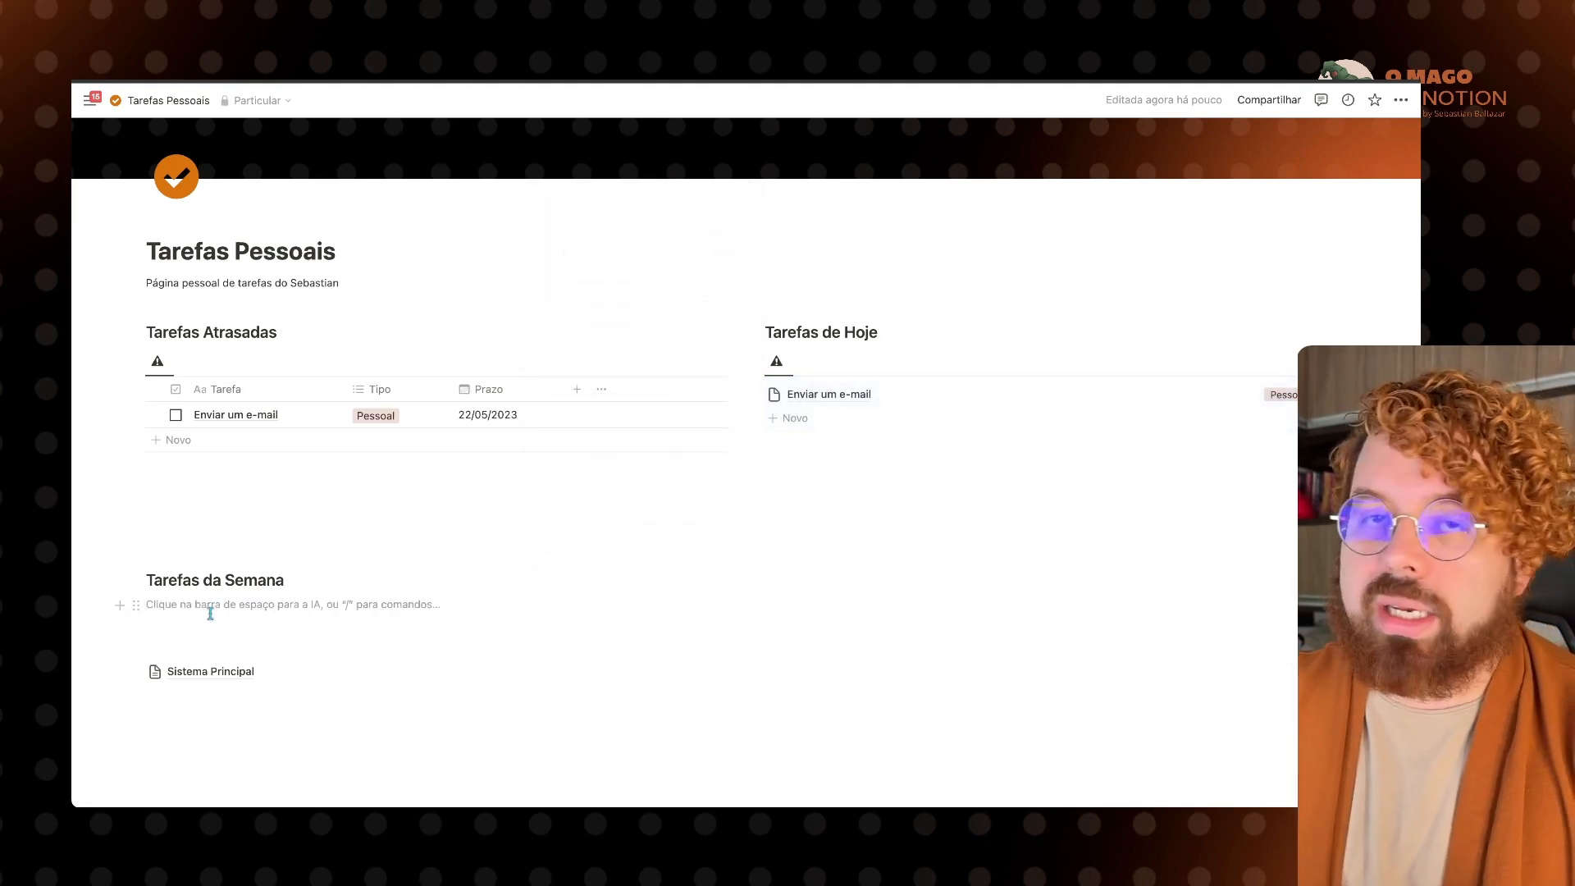
text(/visual)
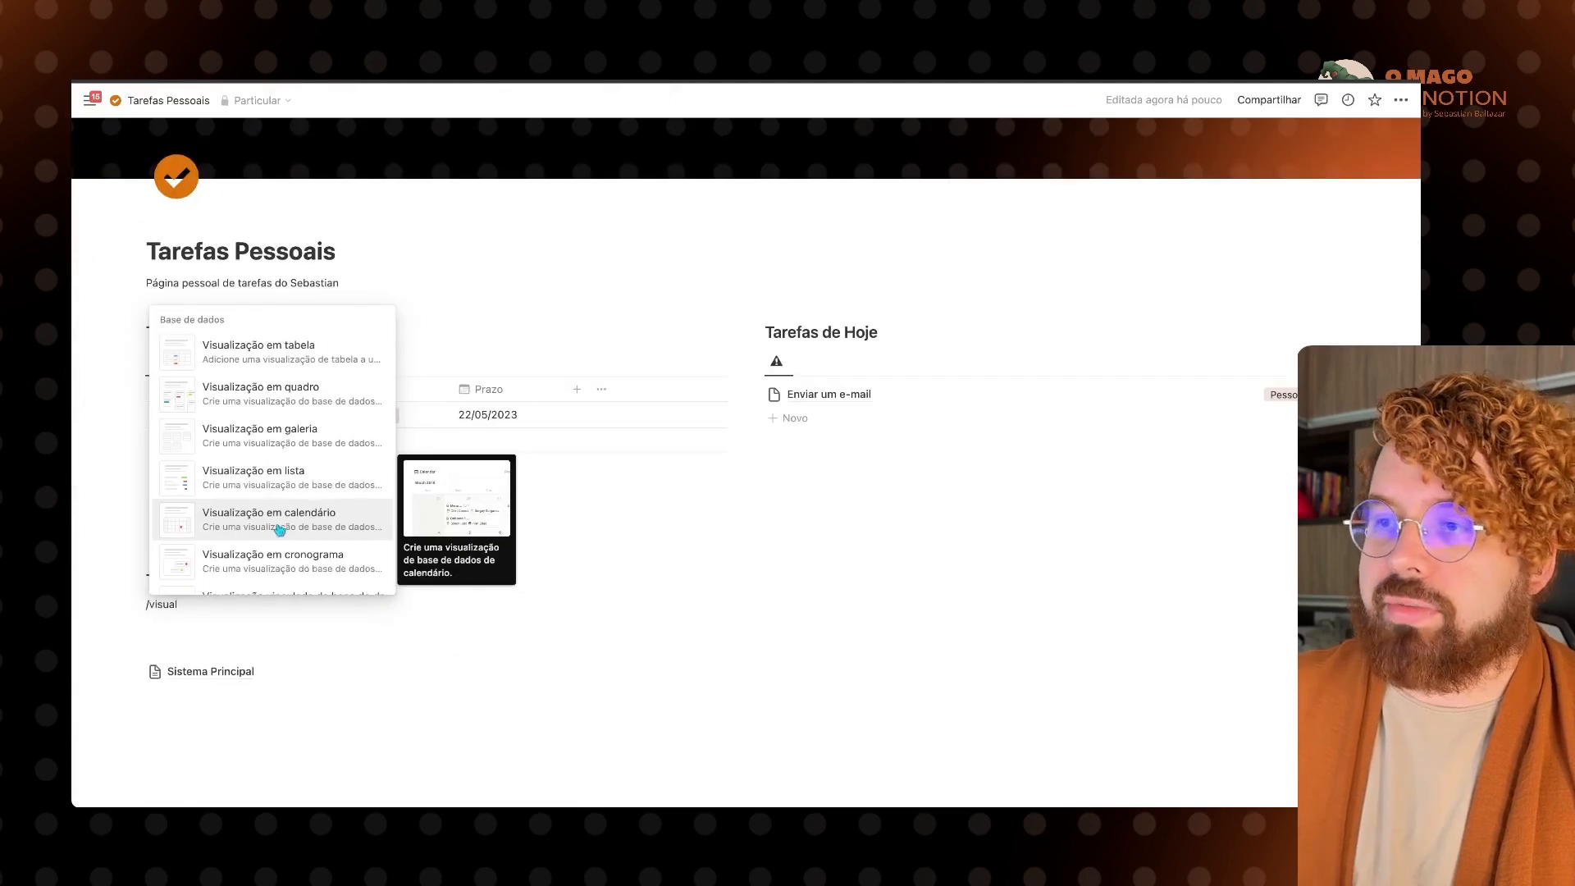
click(279, 529)
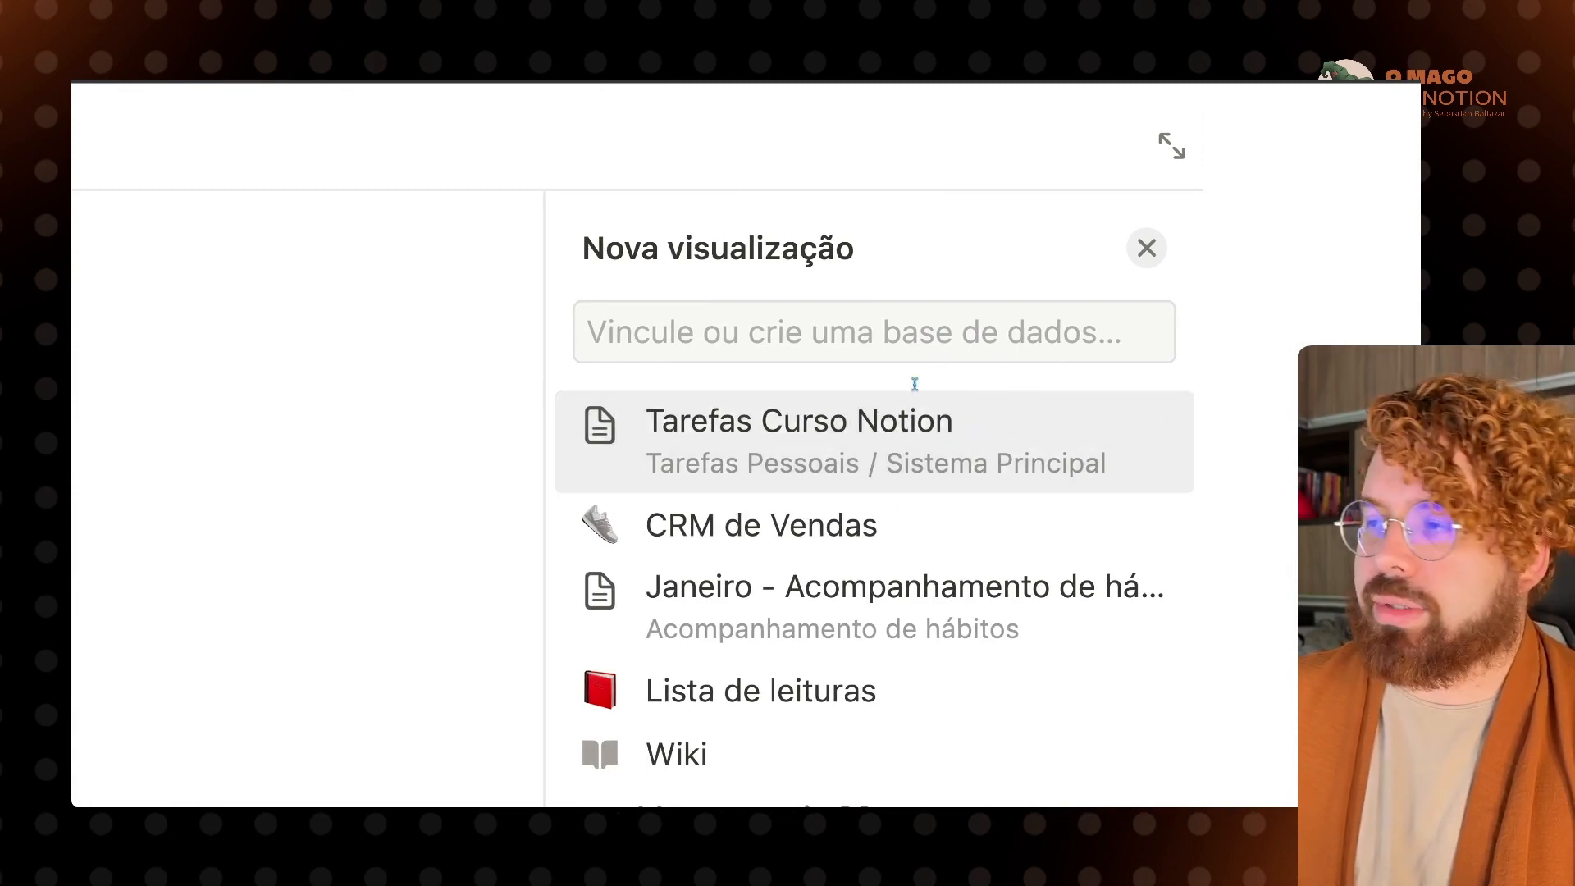
click(937, 426)
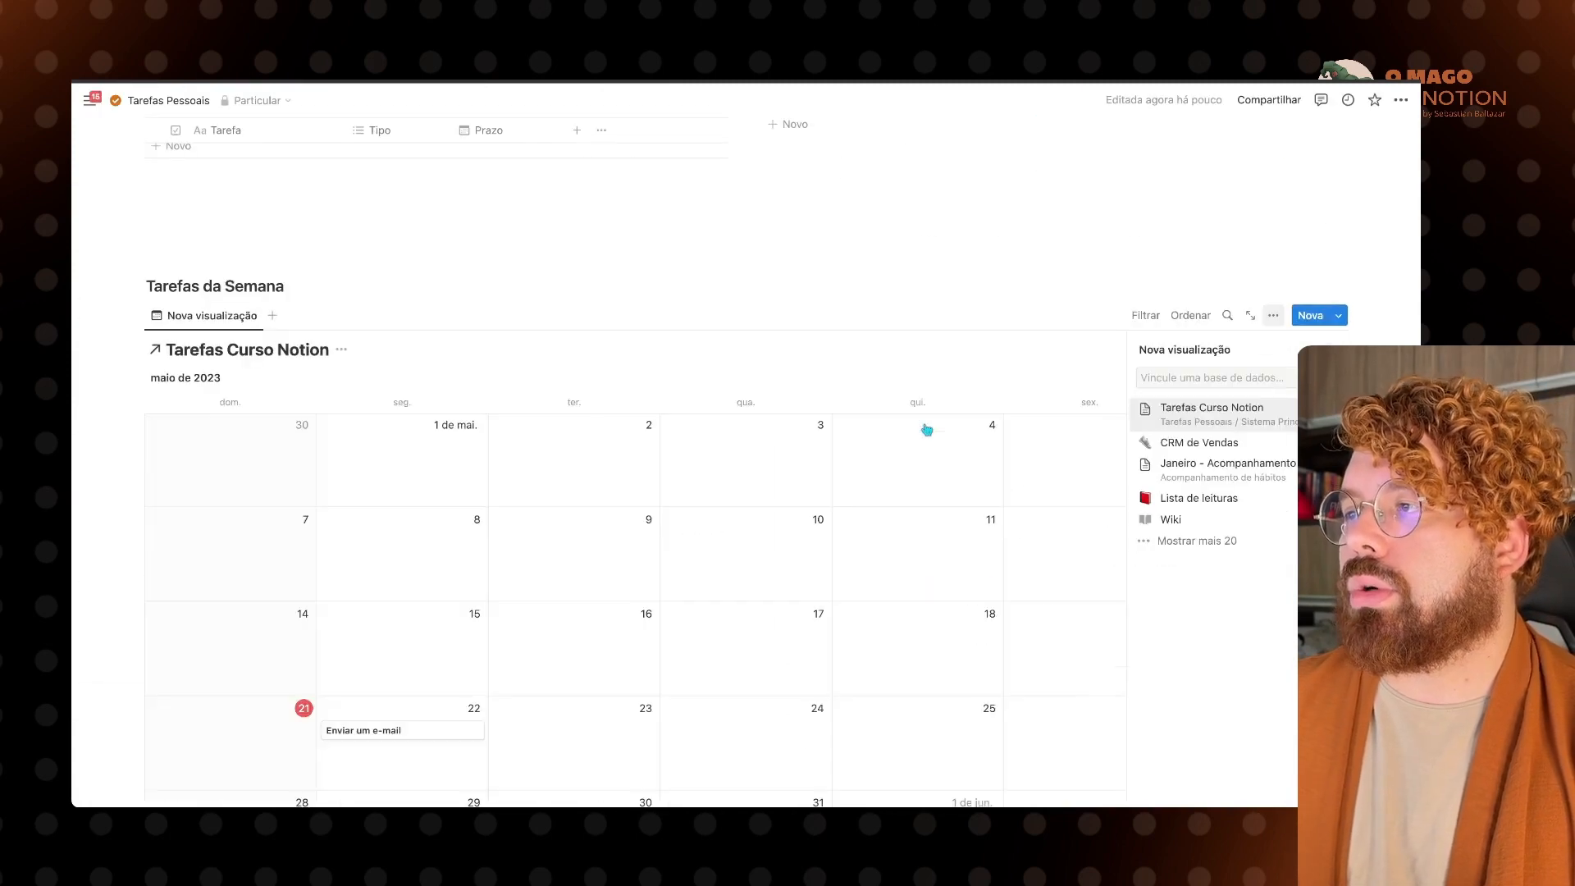
click(1196, 410)
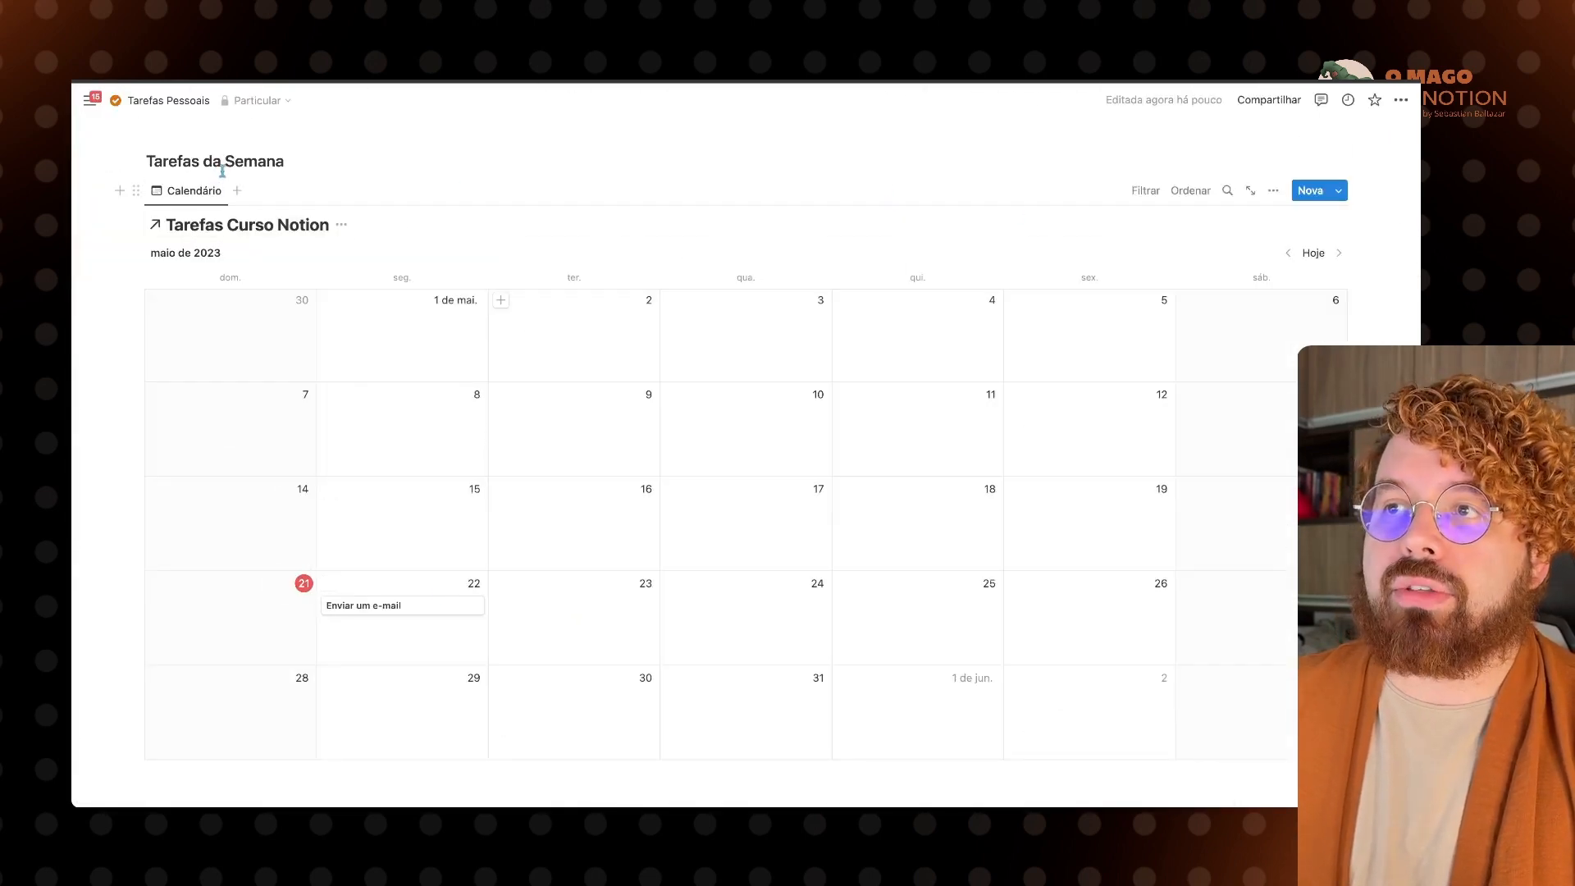
Step: Search the icons for "cale" and give the Tarefas da Semana calendar view the calendar icon with vertical columns, leaving its name blank
drag(224, 164, 331, 338)
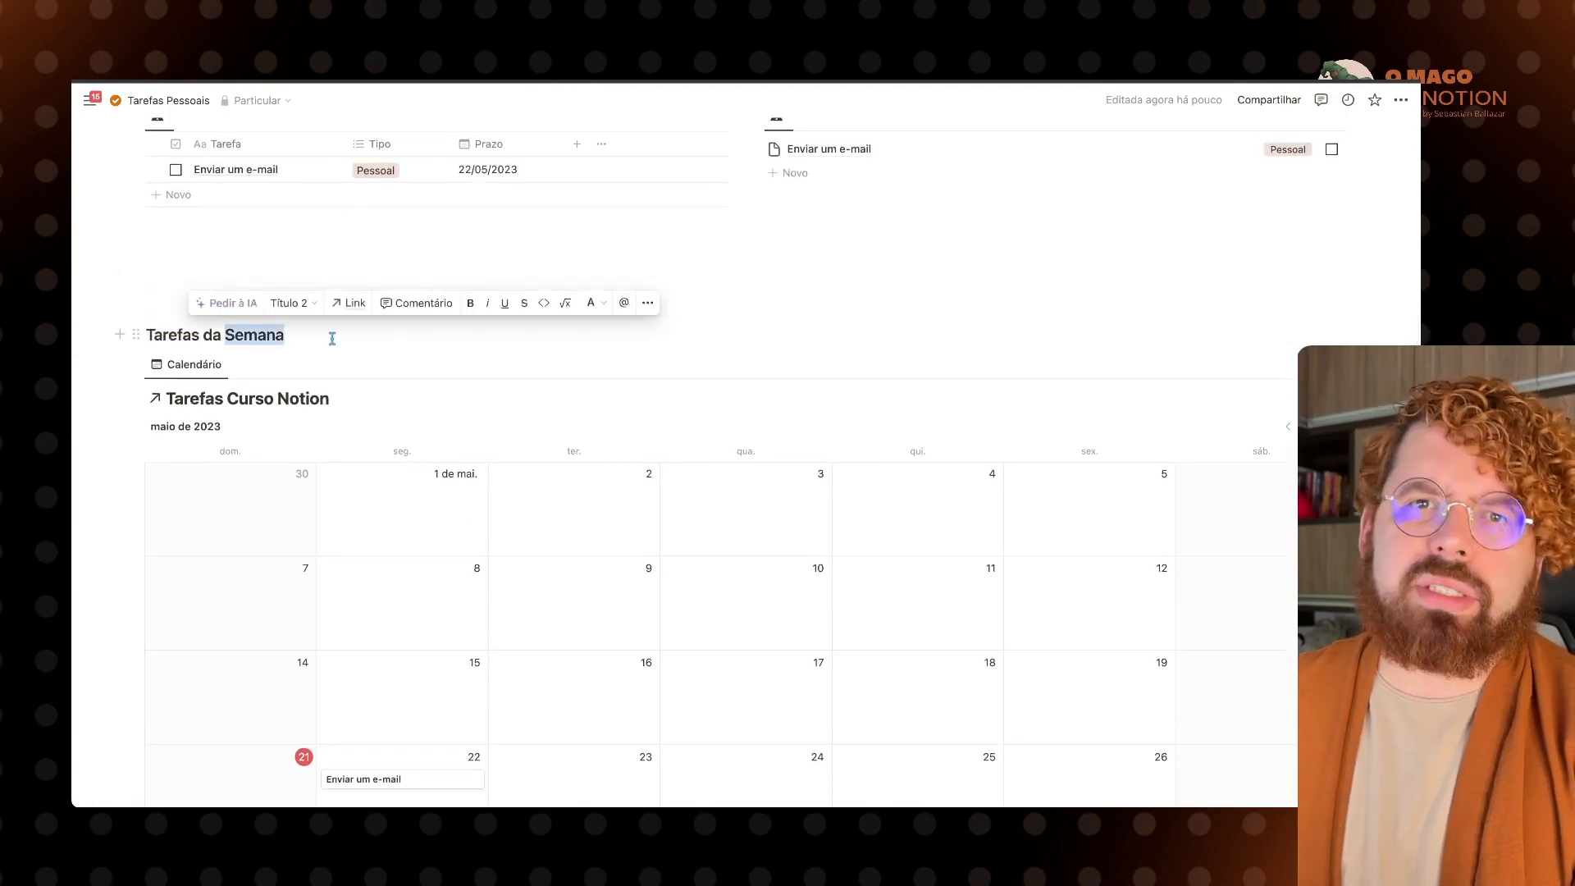
click(158, 369)
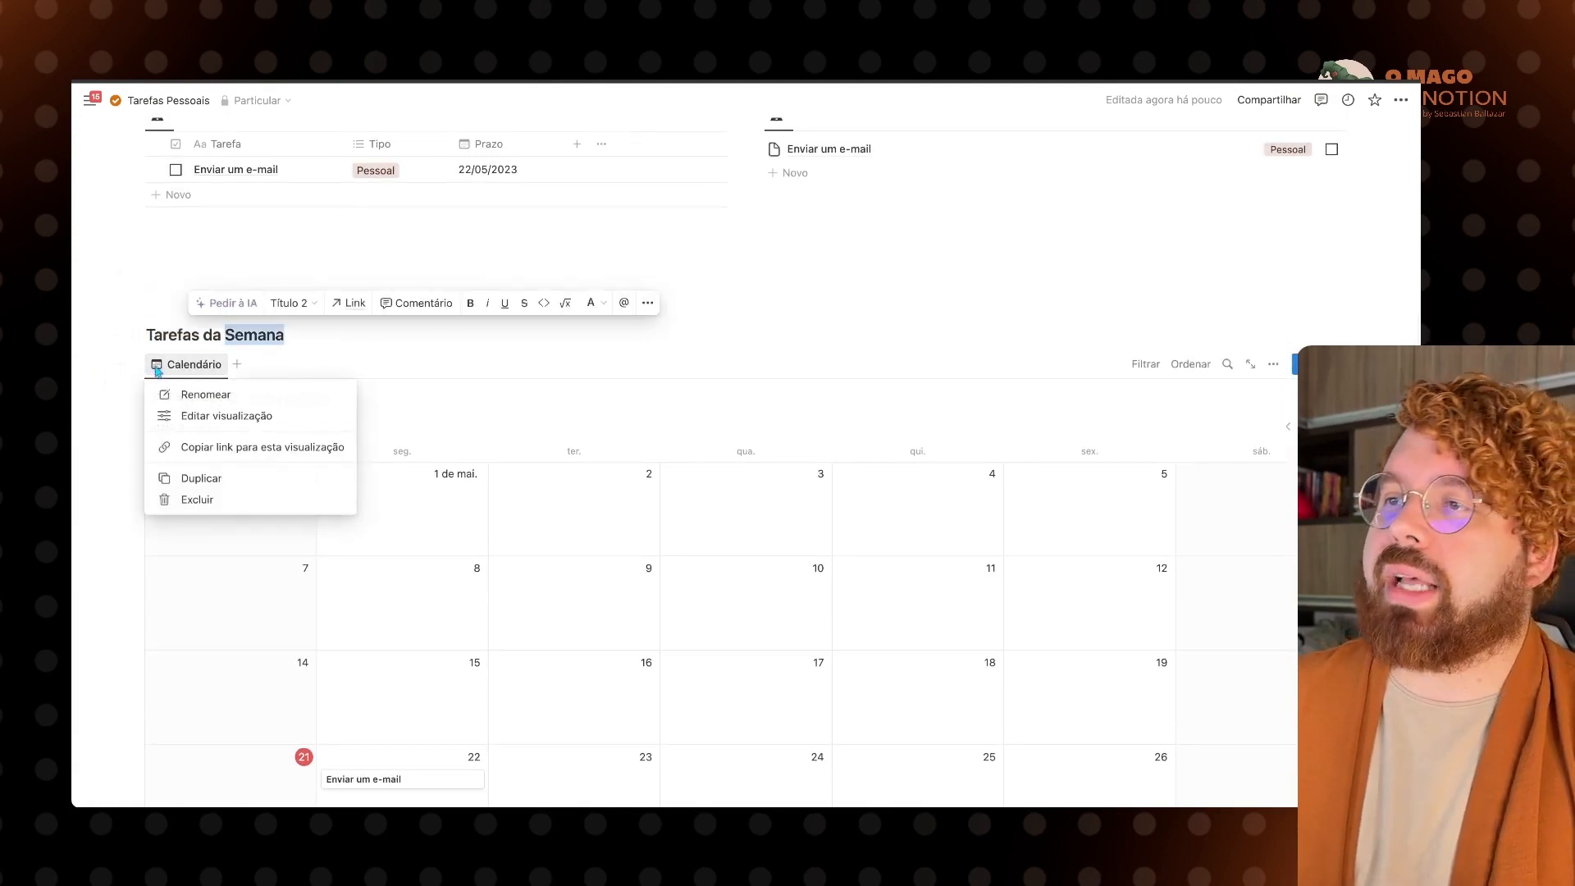
click(199, 397)
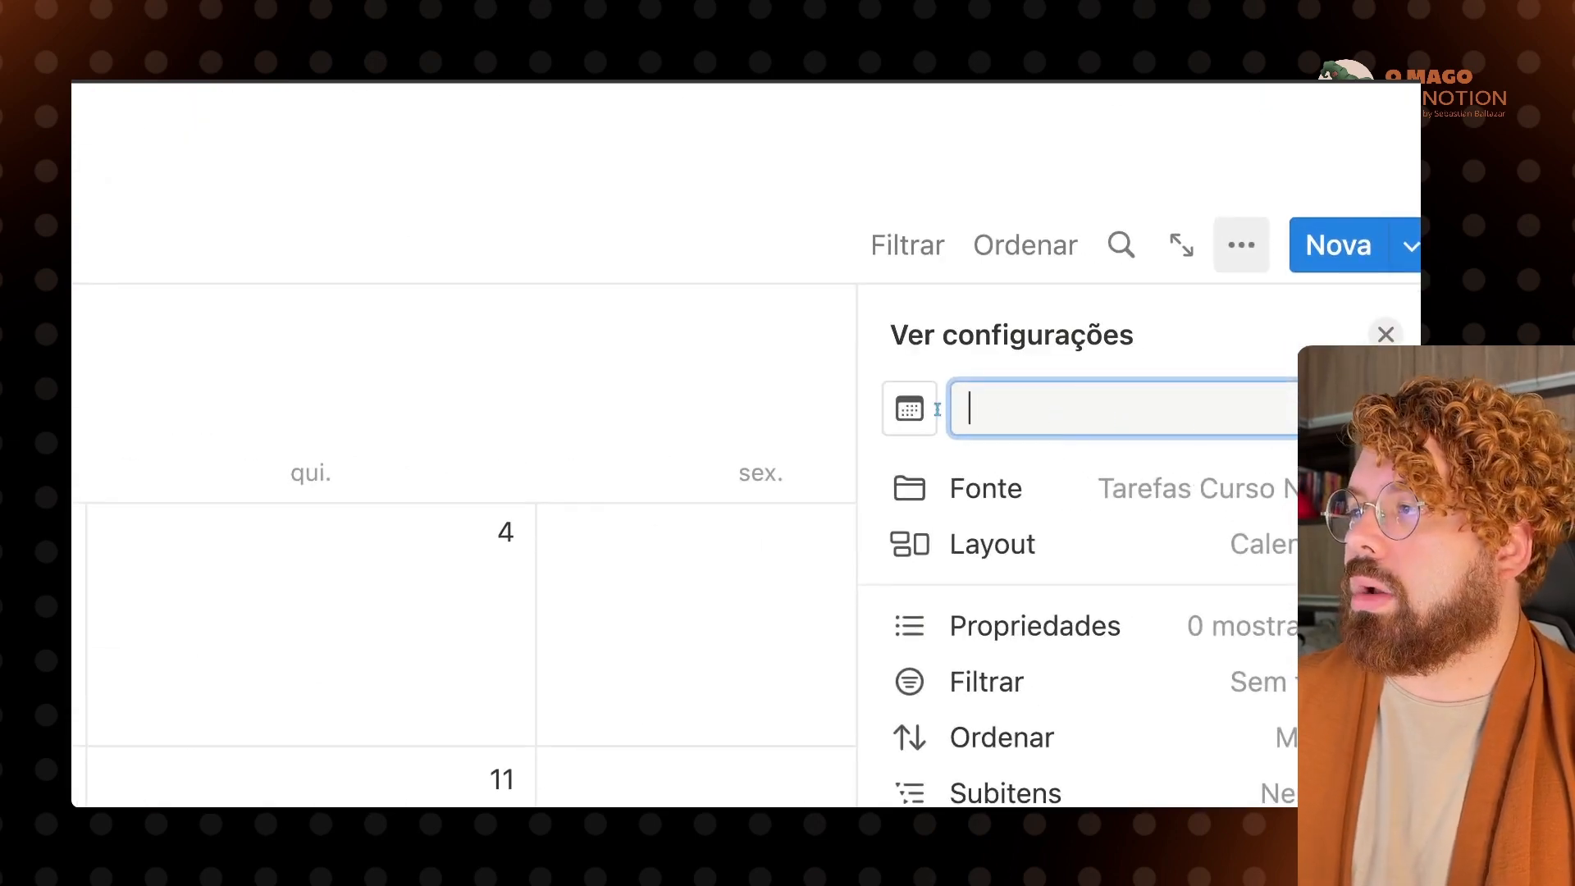
click(909, 409)
text(cv)
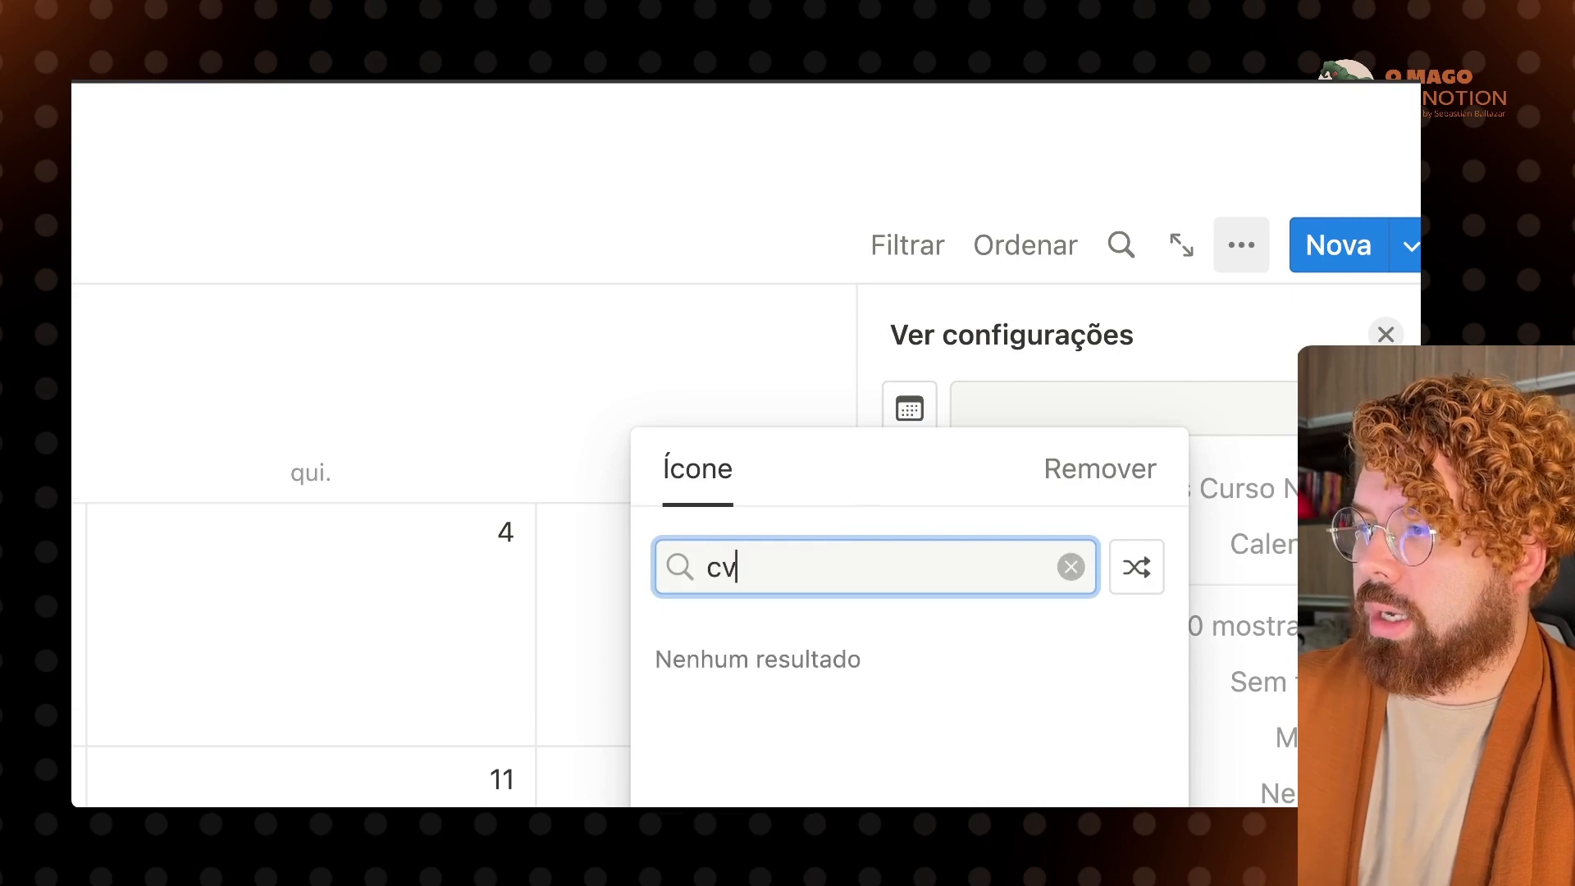
key(BackSpace)
key(BackSpace)
text(cale)
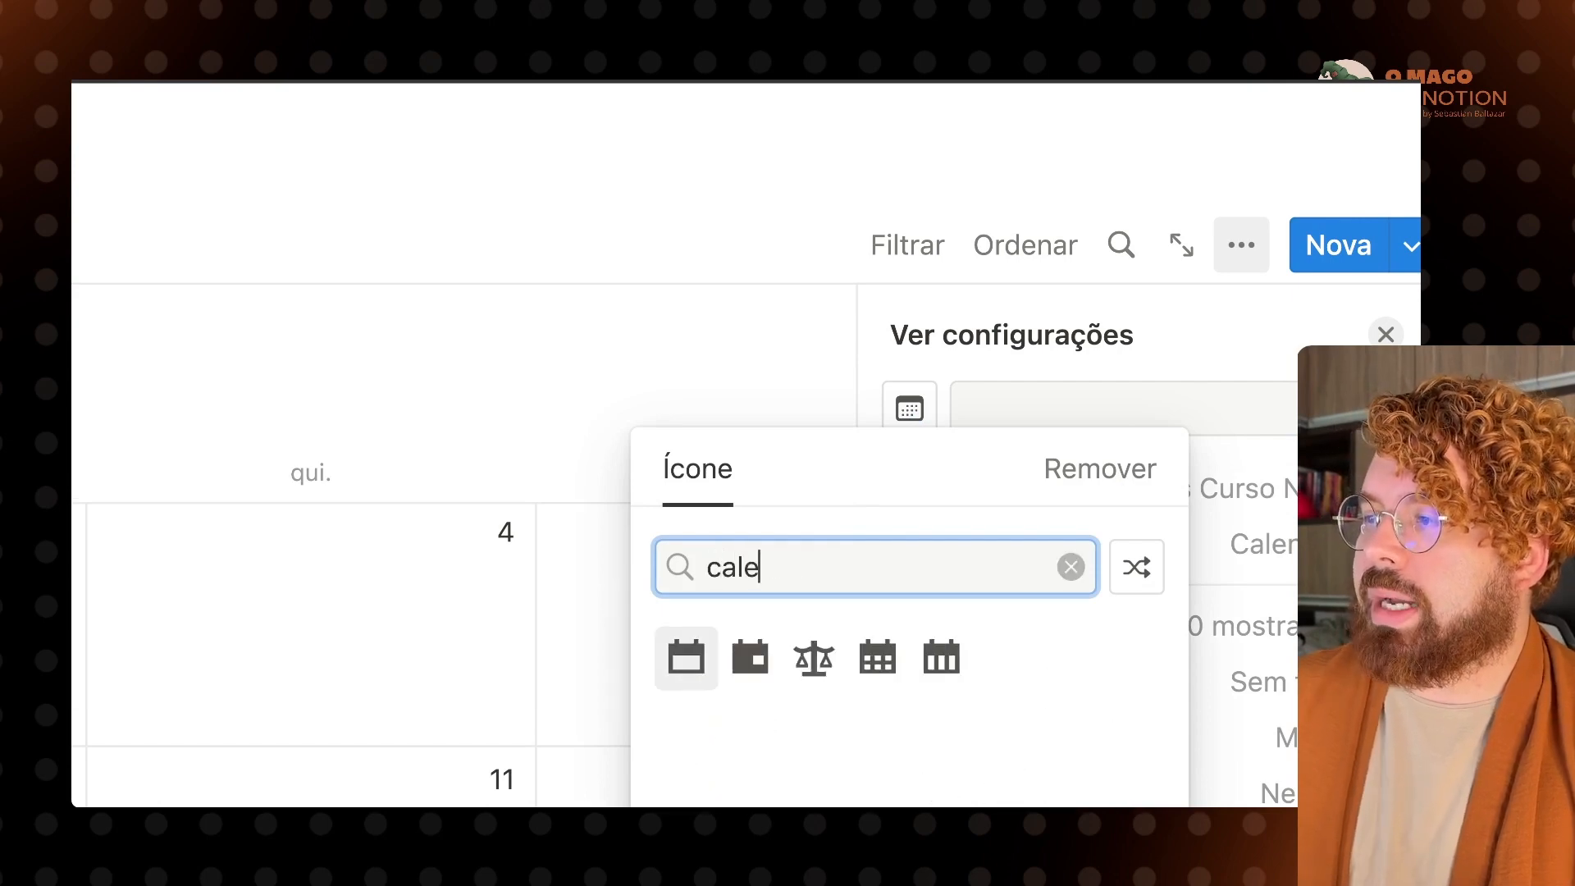
click(939, 675)
click(1002, 421)
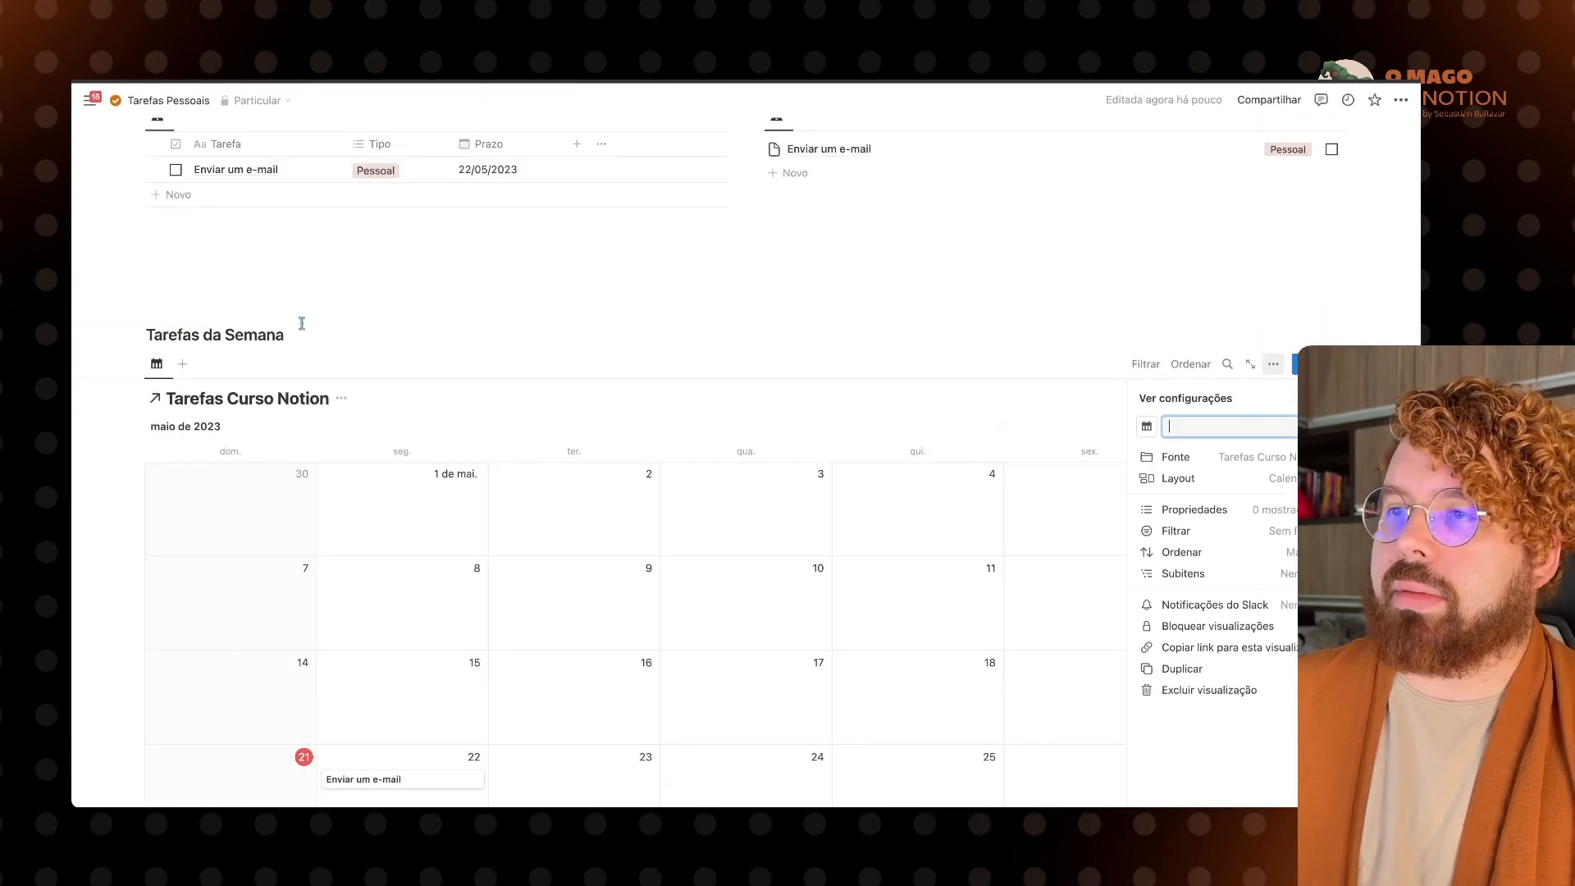
click(252, 329)
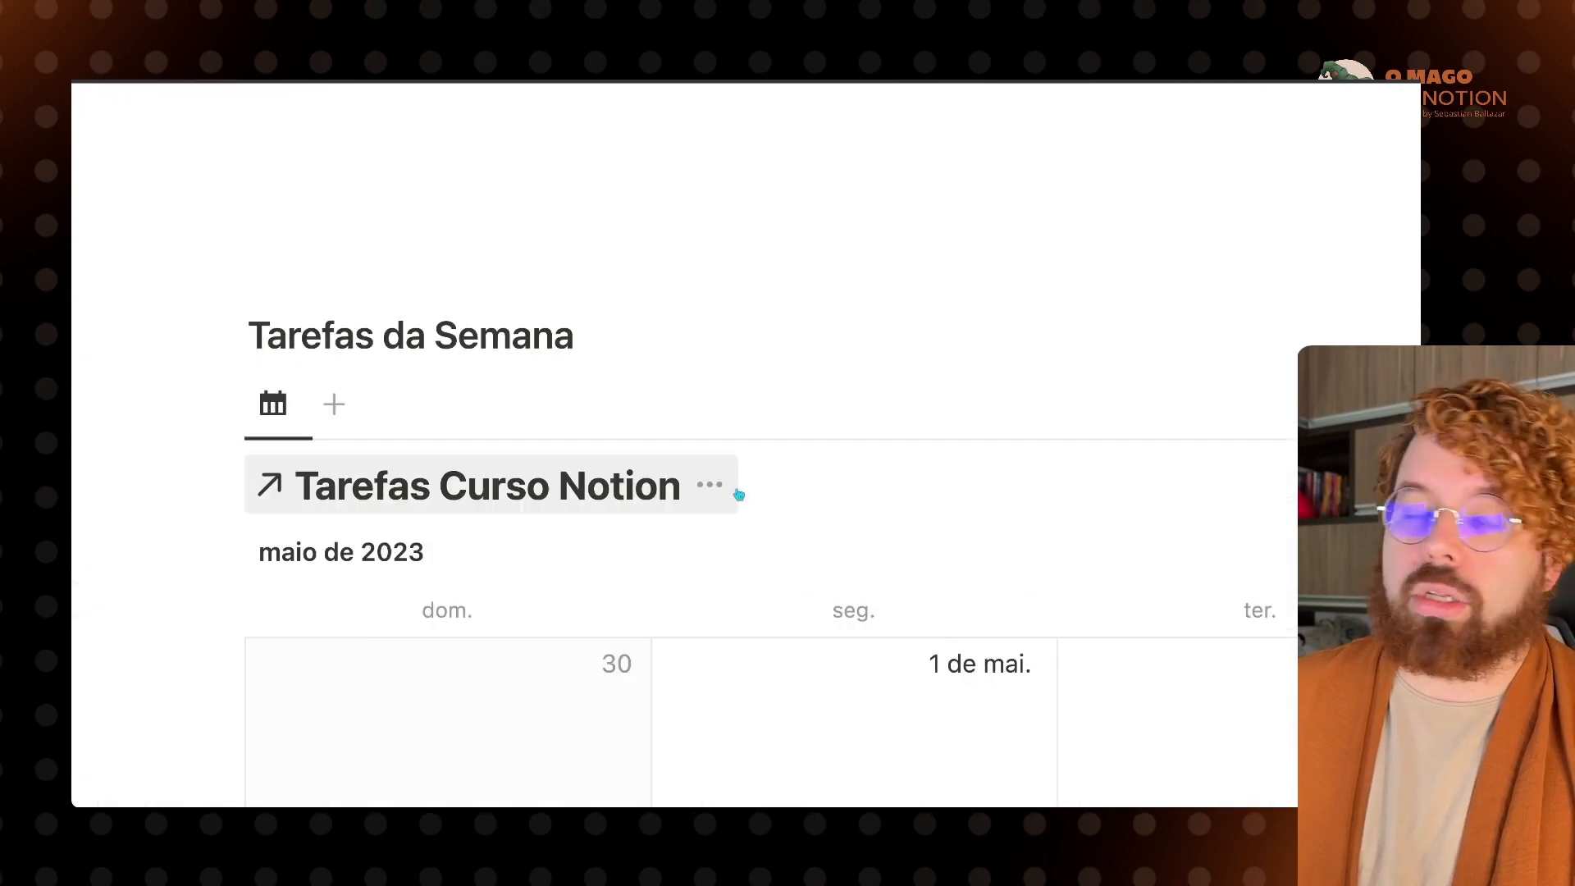
Step: Hide the Tarefas Curso Notion database title on the calendar under Tarefas da Semana
click(710, 485)
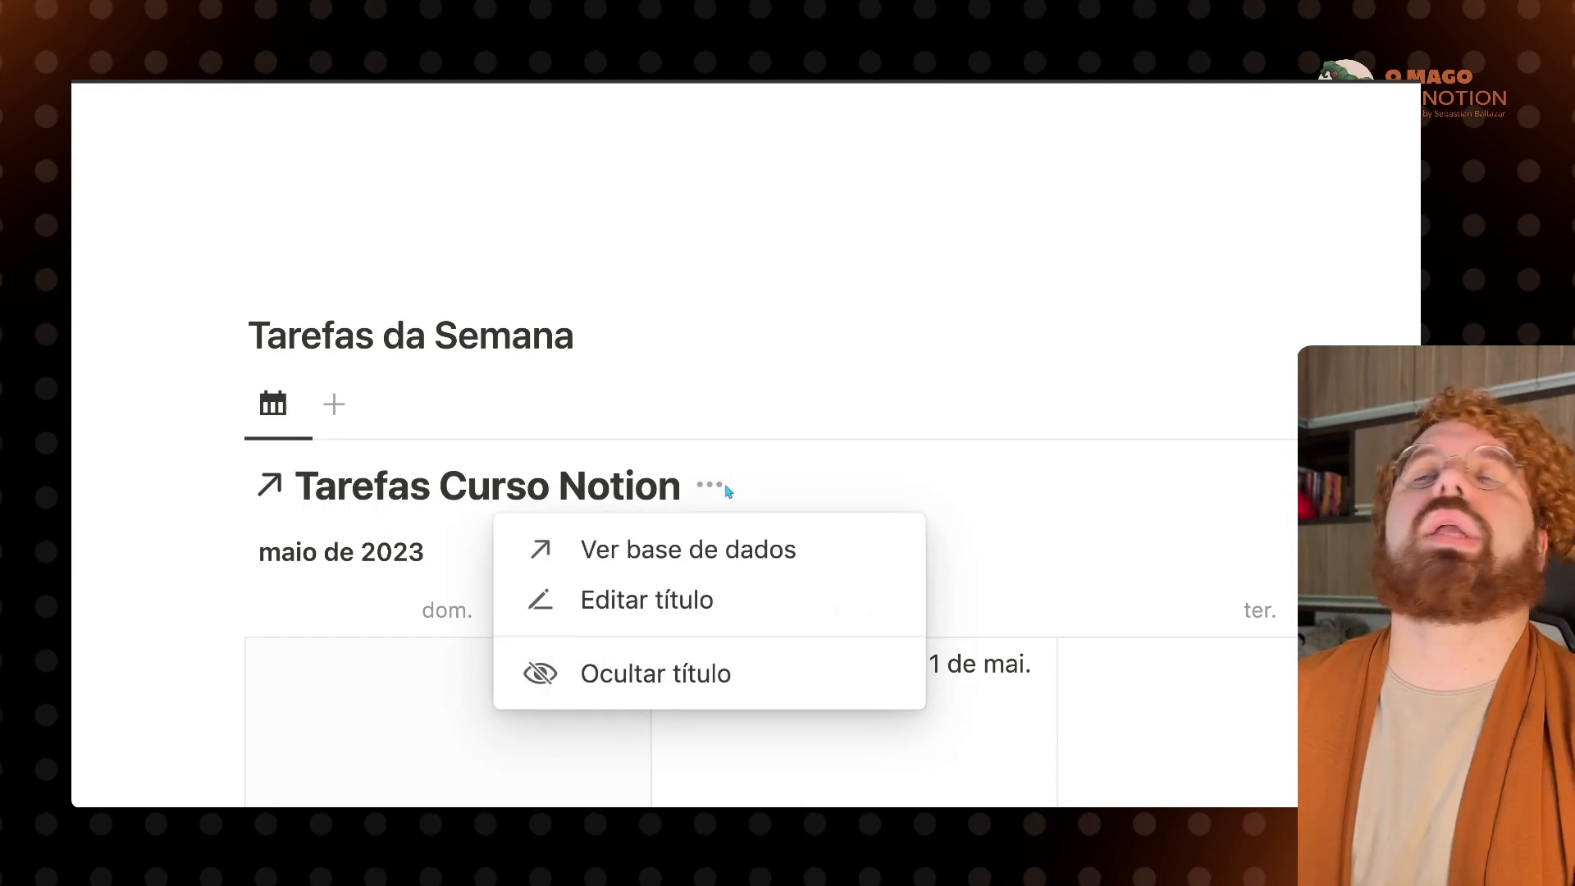
click(658, 678)
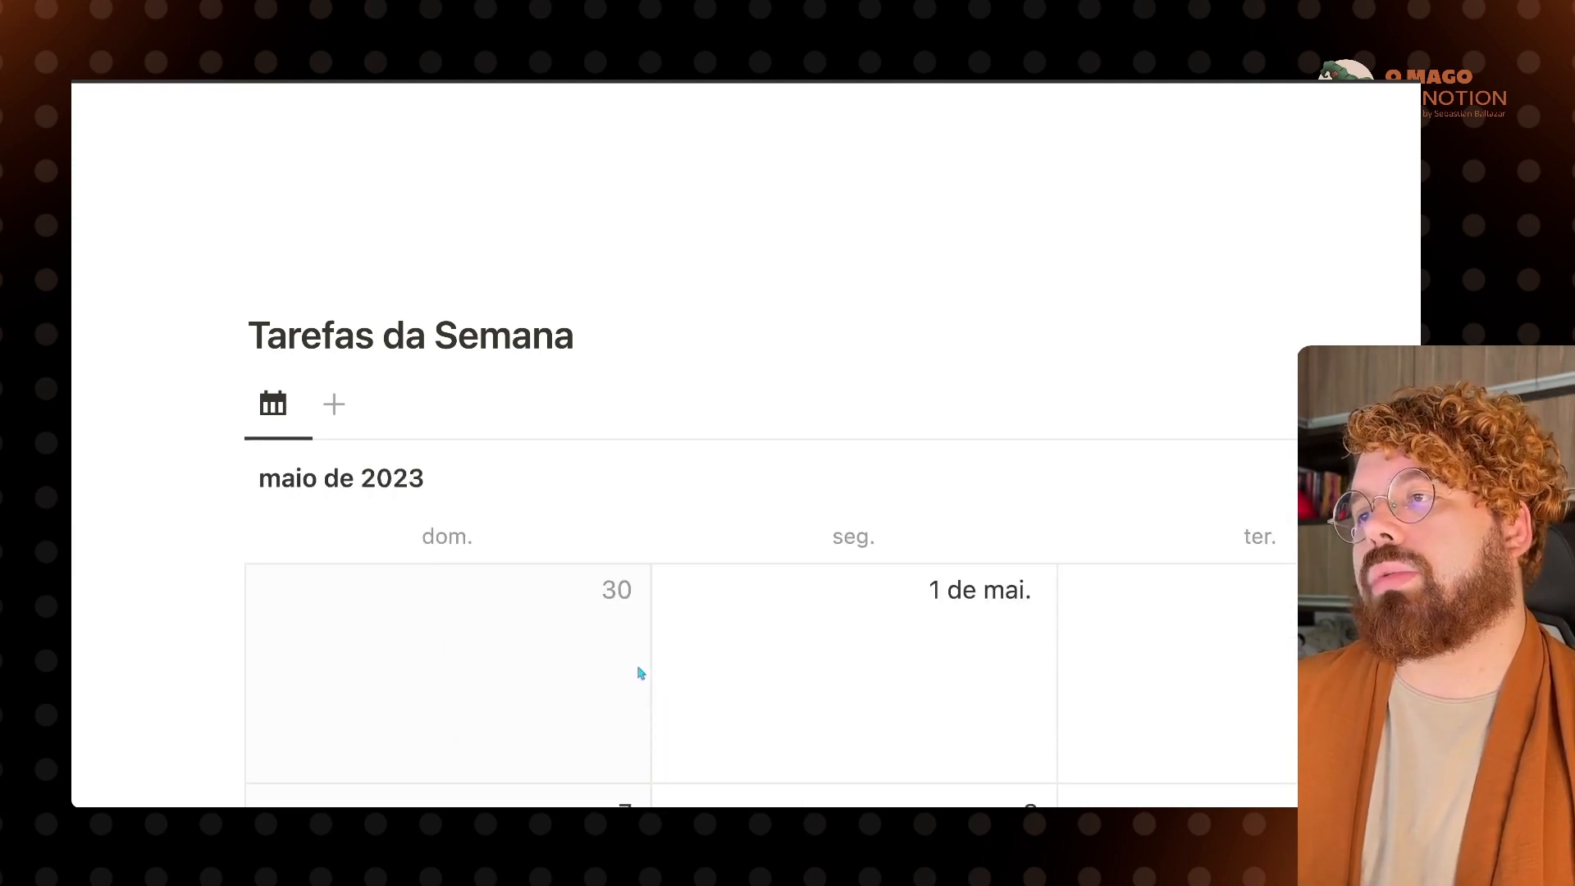
scroll(380, 515, down, 1)
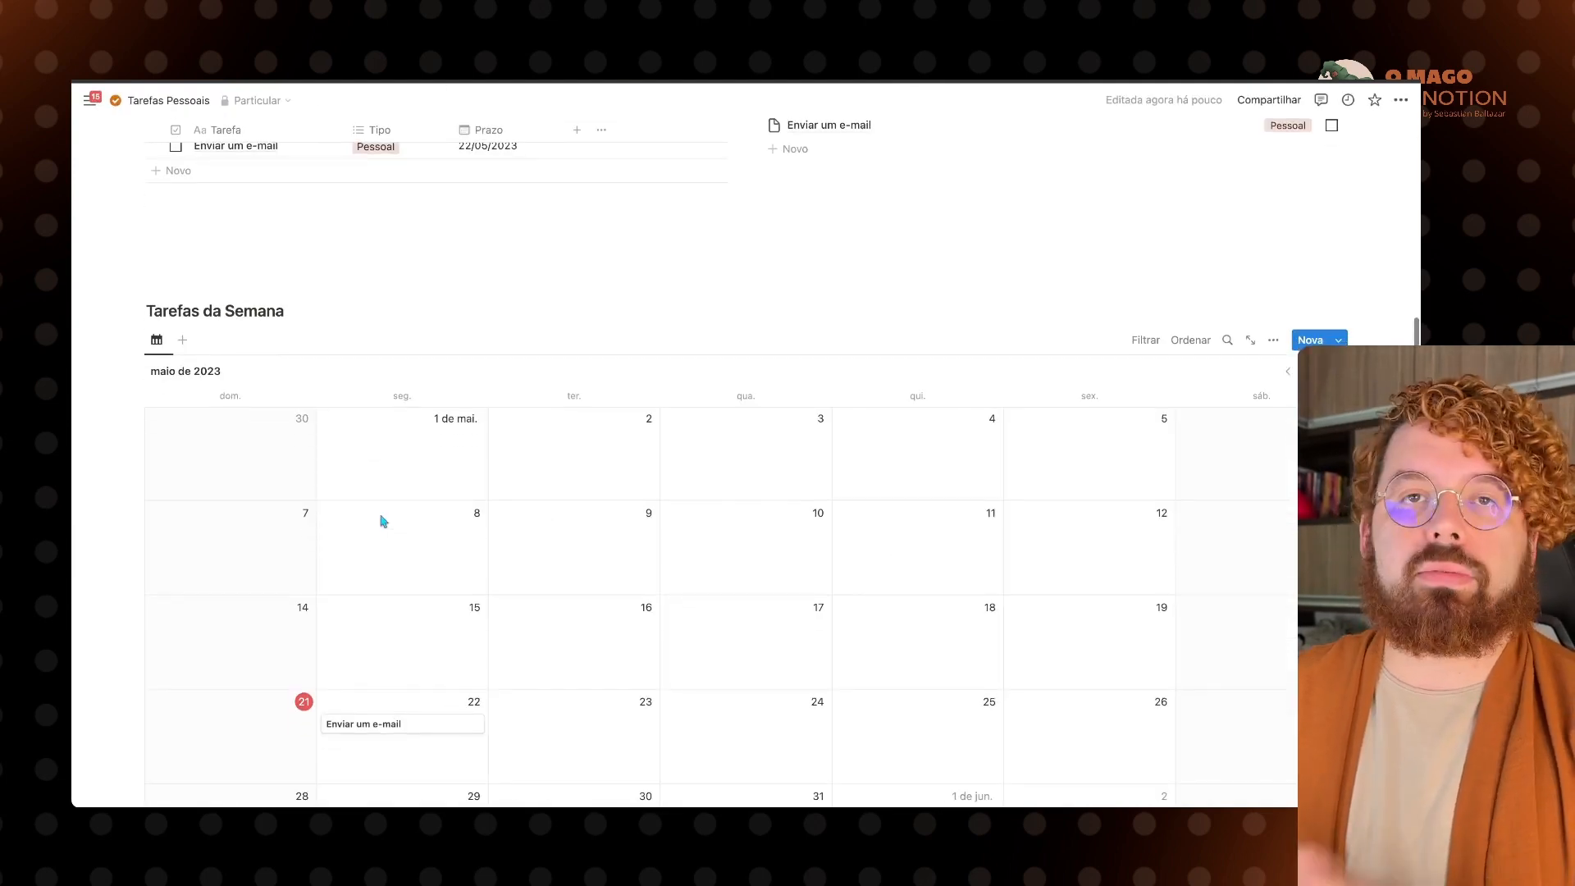
scroll(380, 521, down, 3)
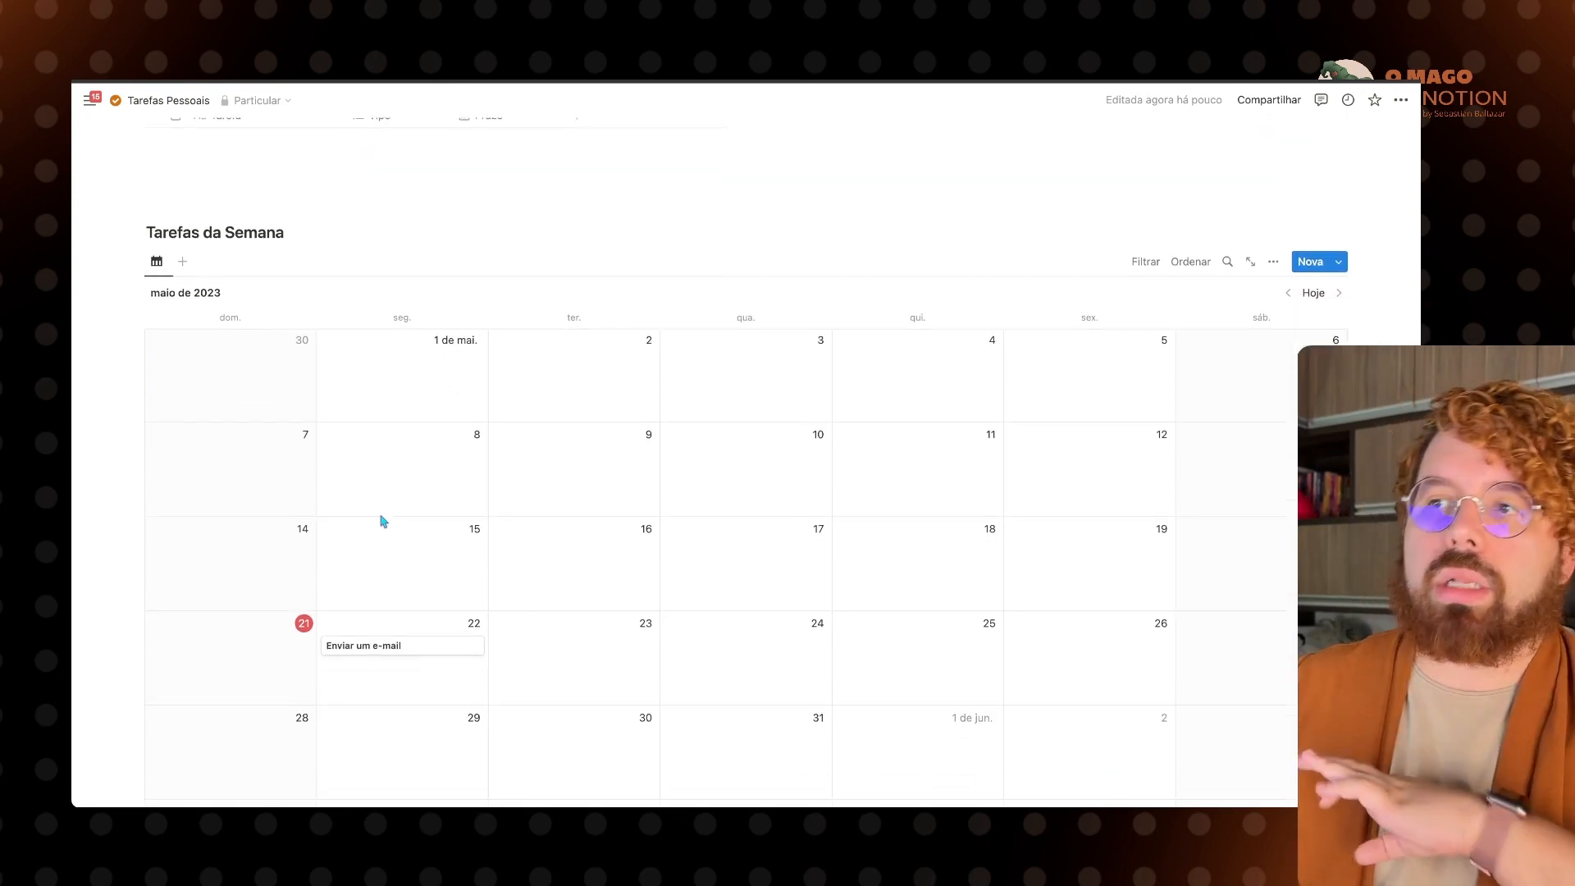
scroll(380, 521, up, 1)
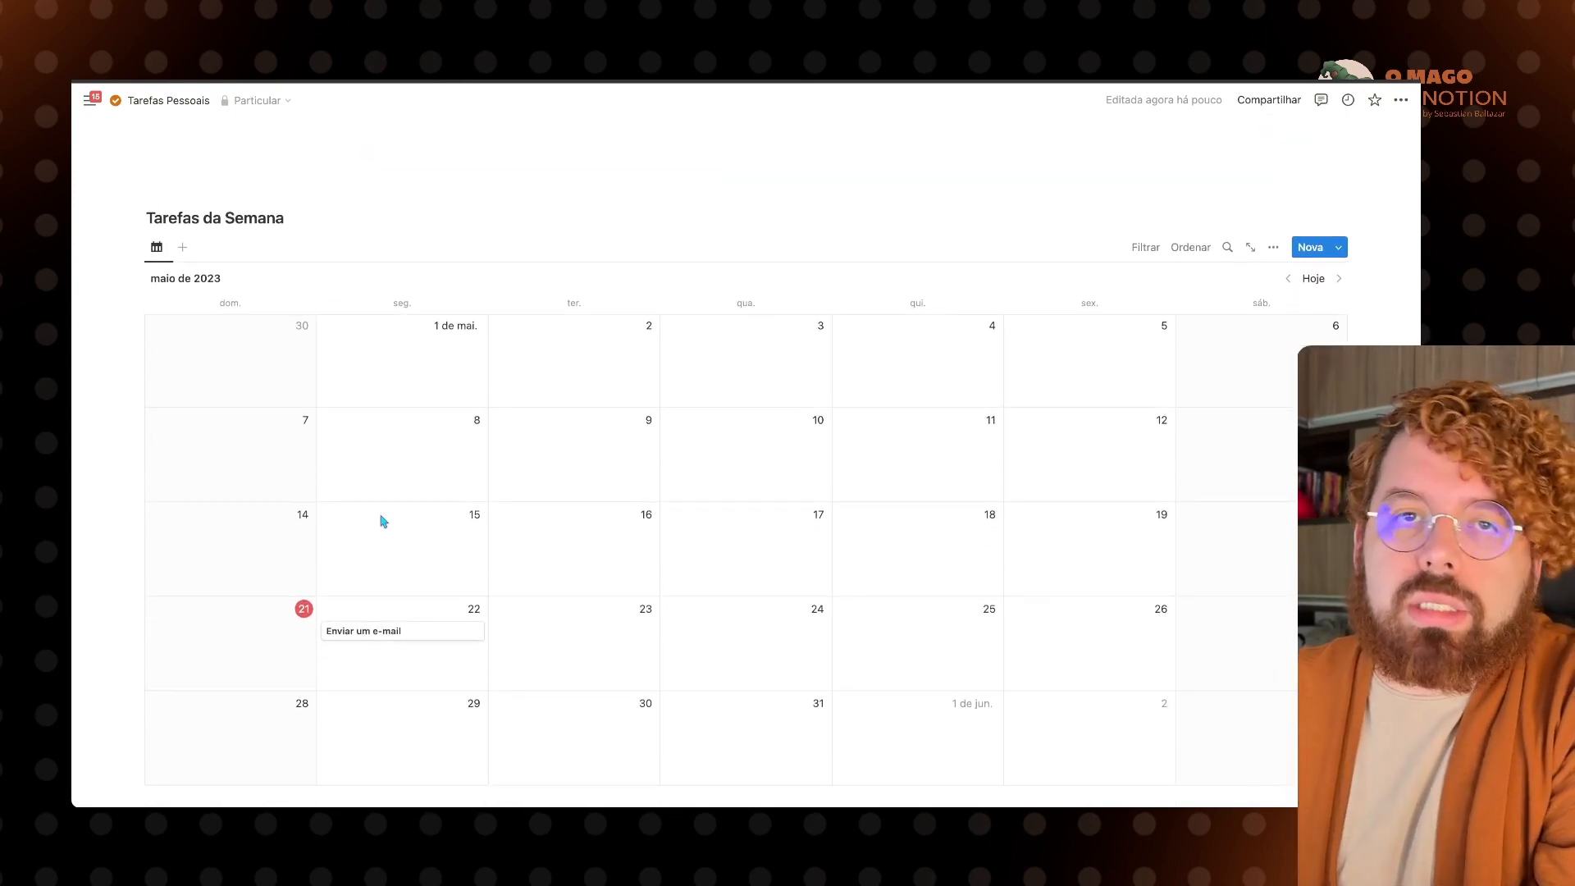
Step: Set the Tarefas da Semana calendar layout to display as Semana and return it to the current week
click(1271, 247)
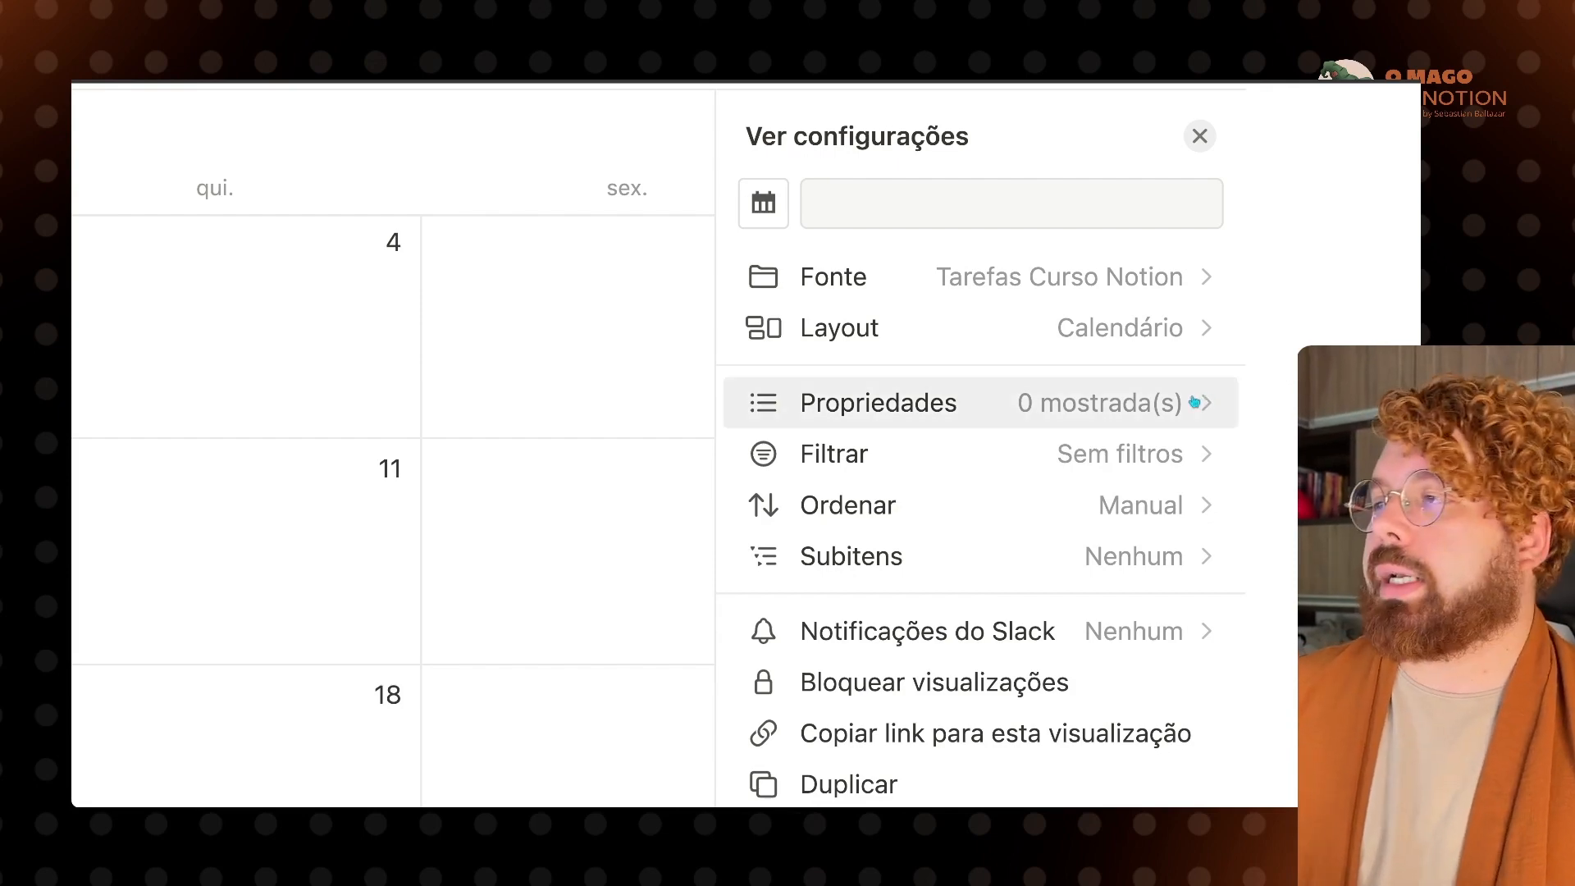
scroll(1171, 402, up, 2)
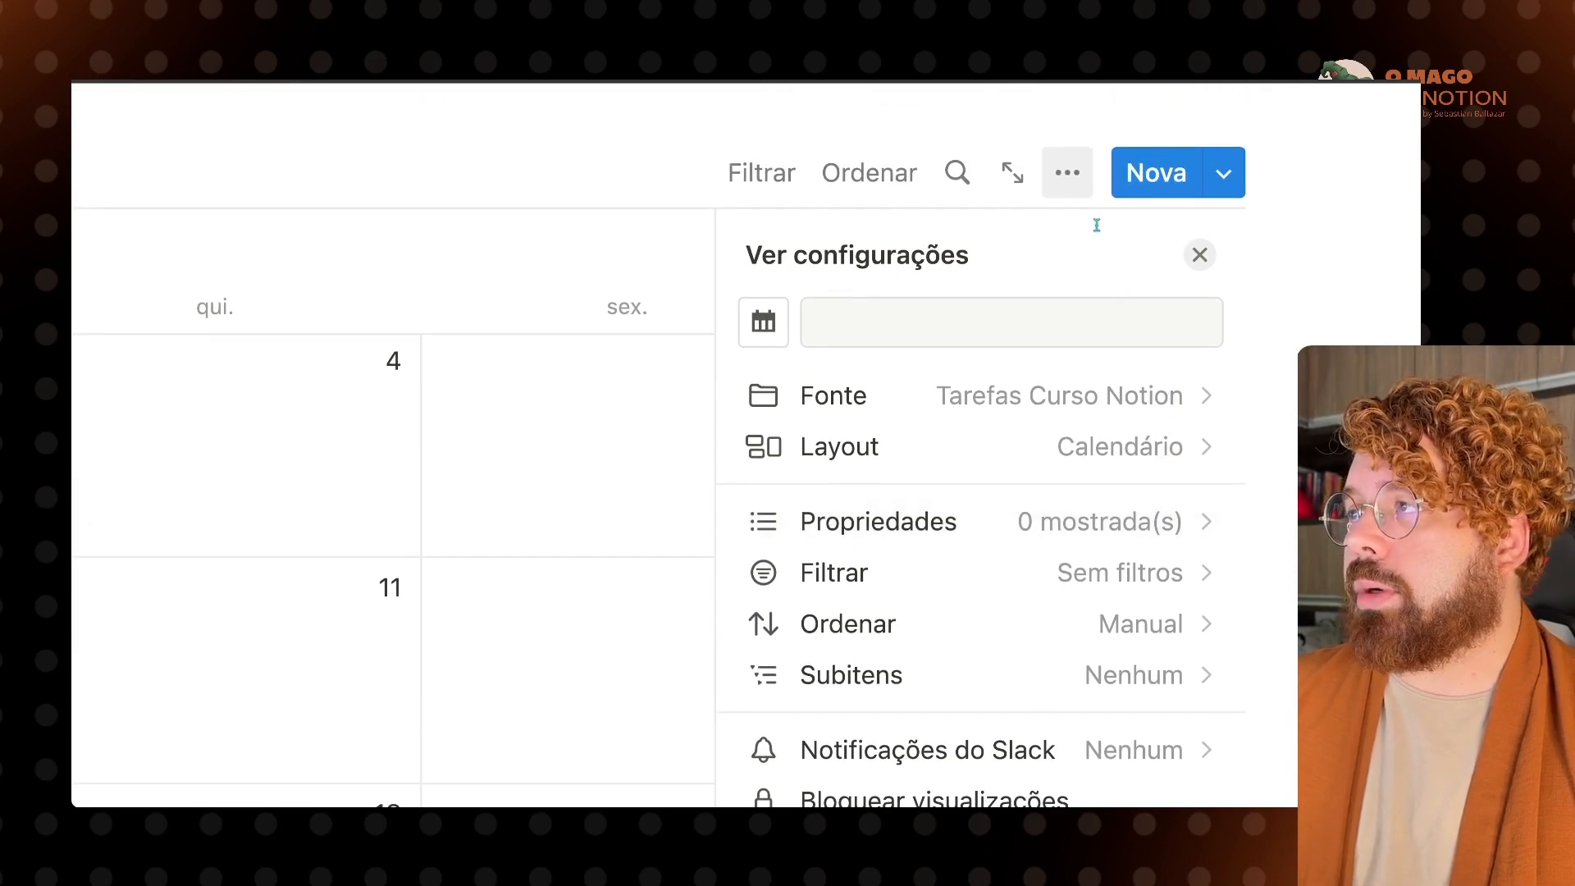
click(1142, 453)
scroll(1142, 453, down, 3)
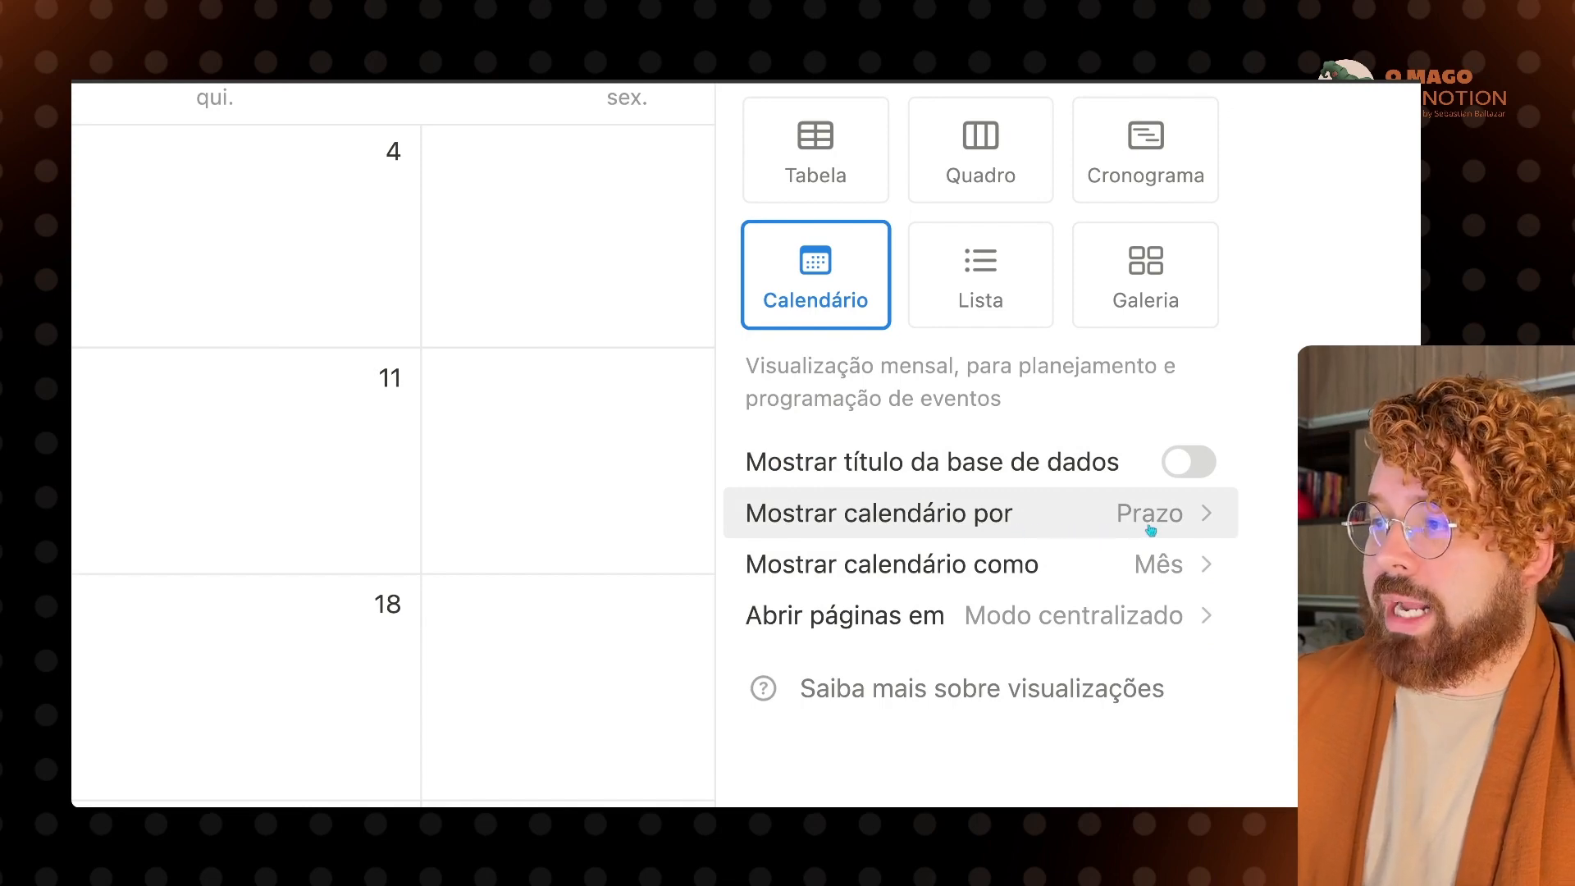
click(1149, 577)
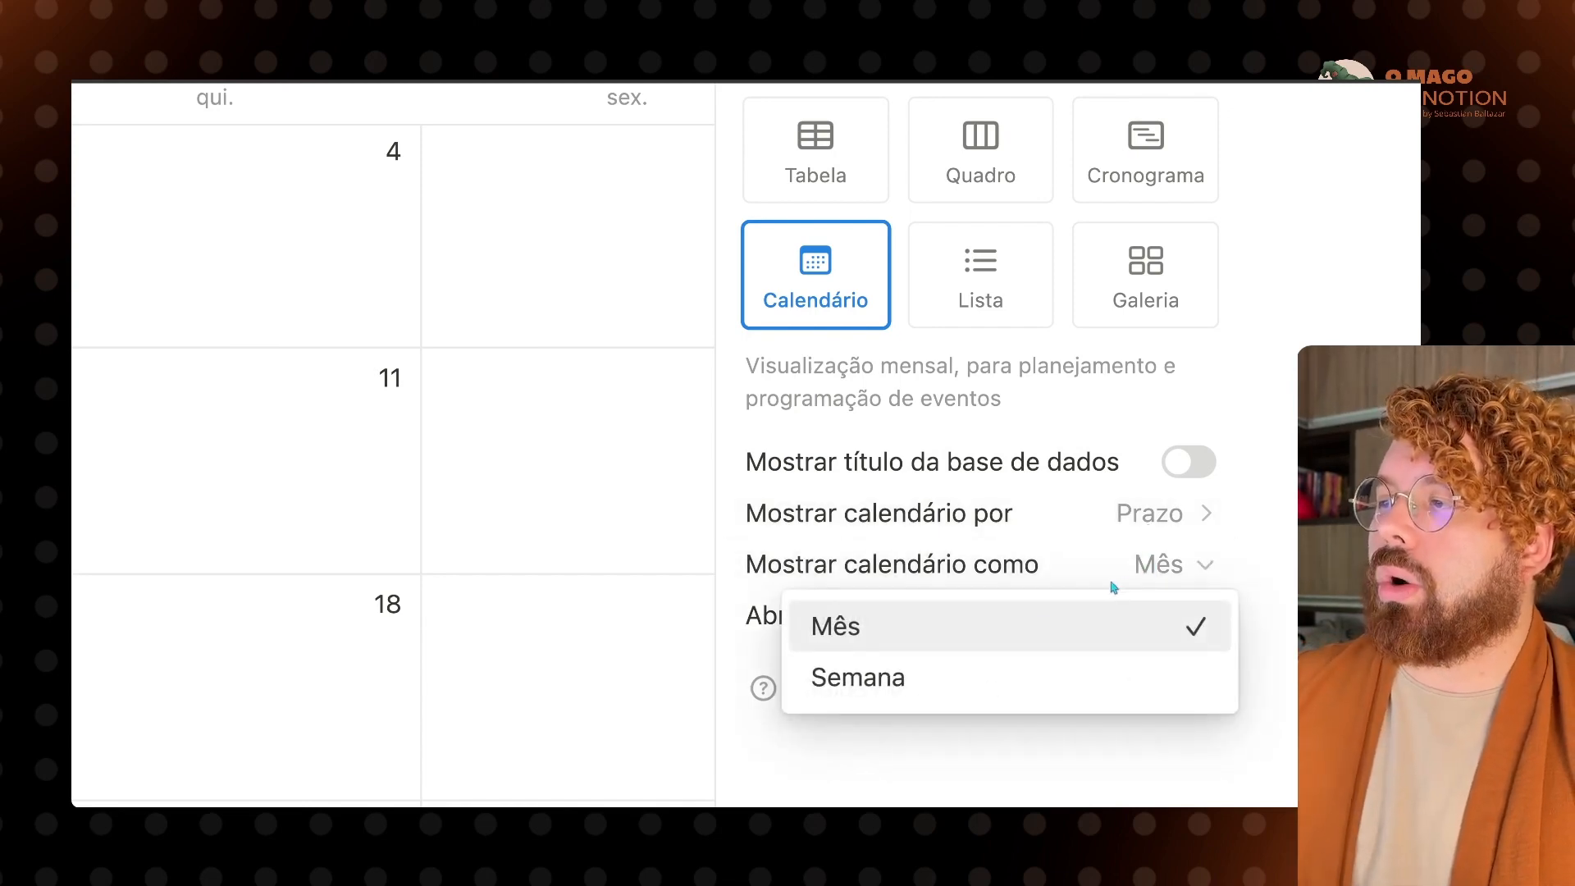
click(957, 657)
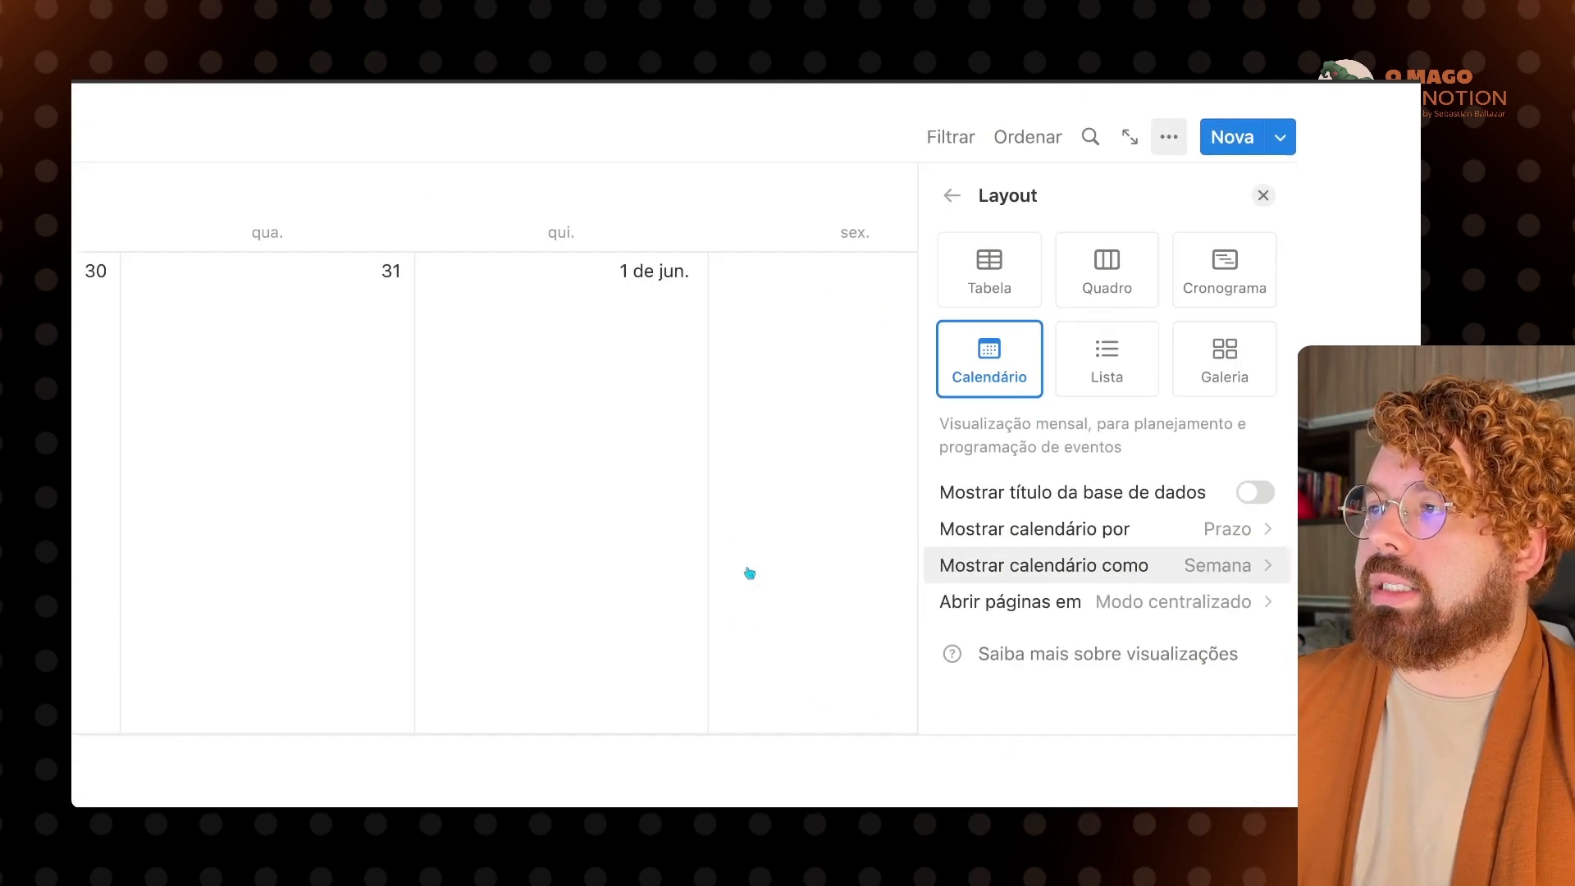
click(489, 242)
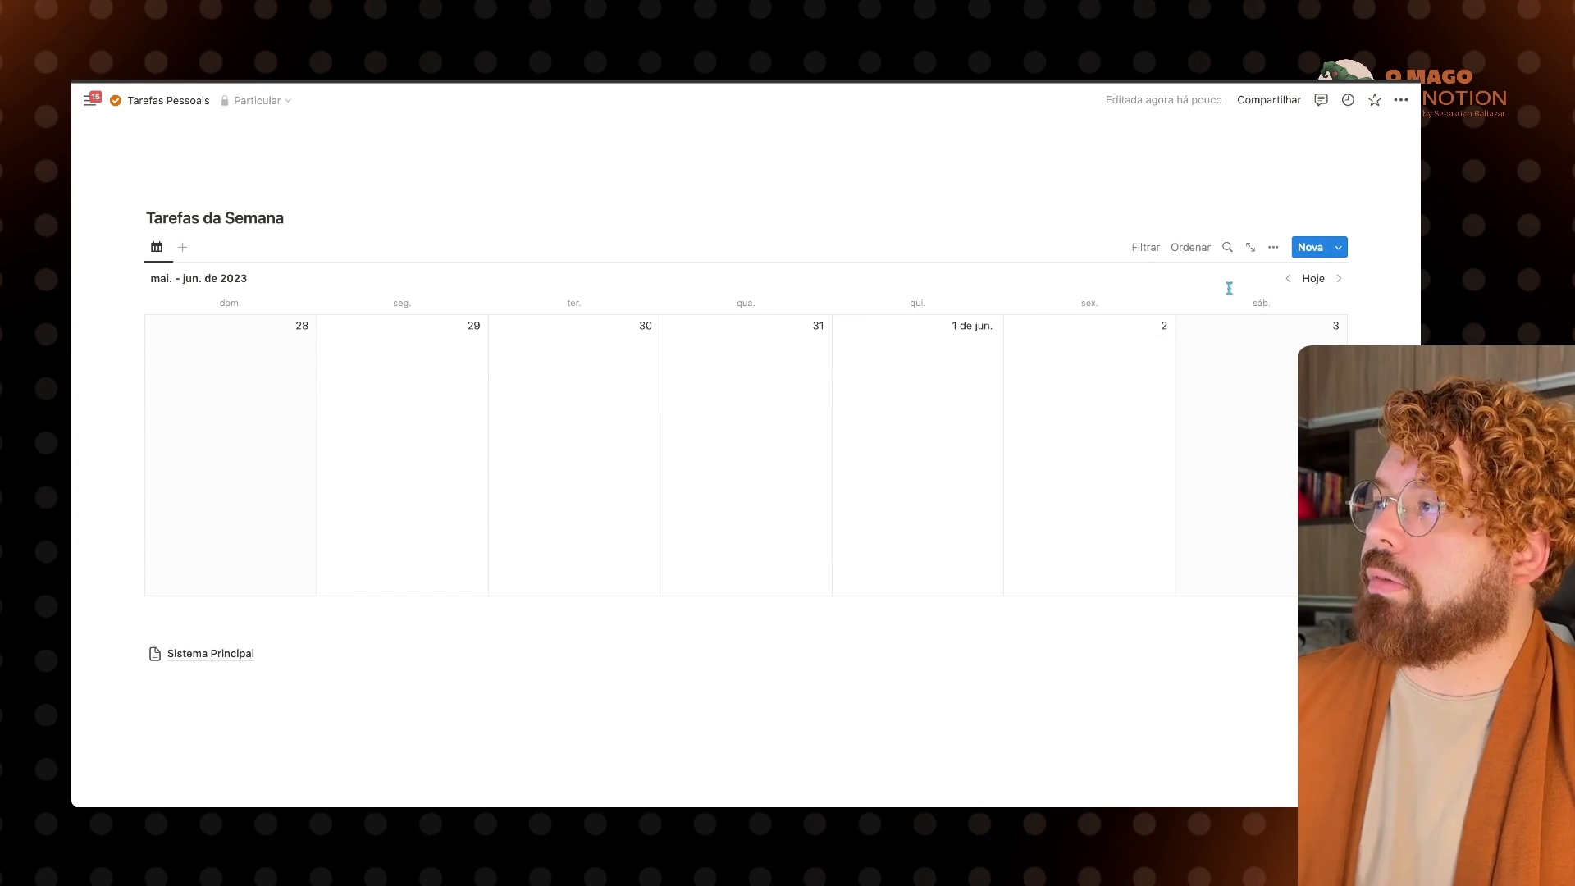
click(1313, 279)
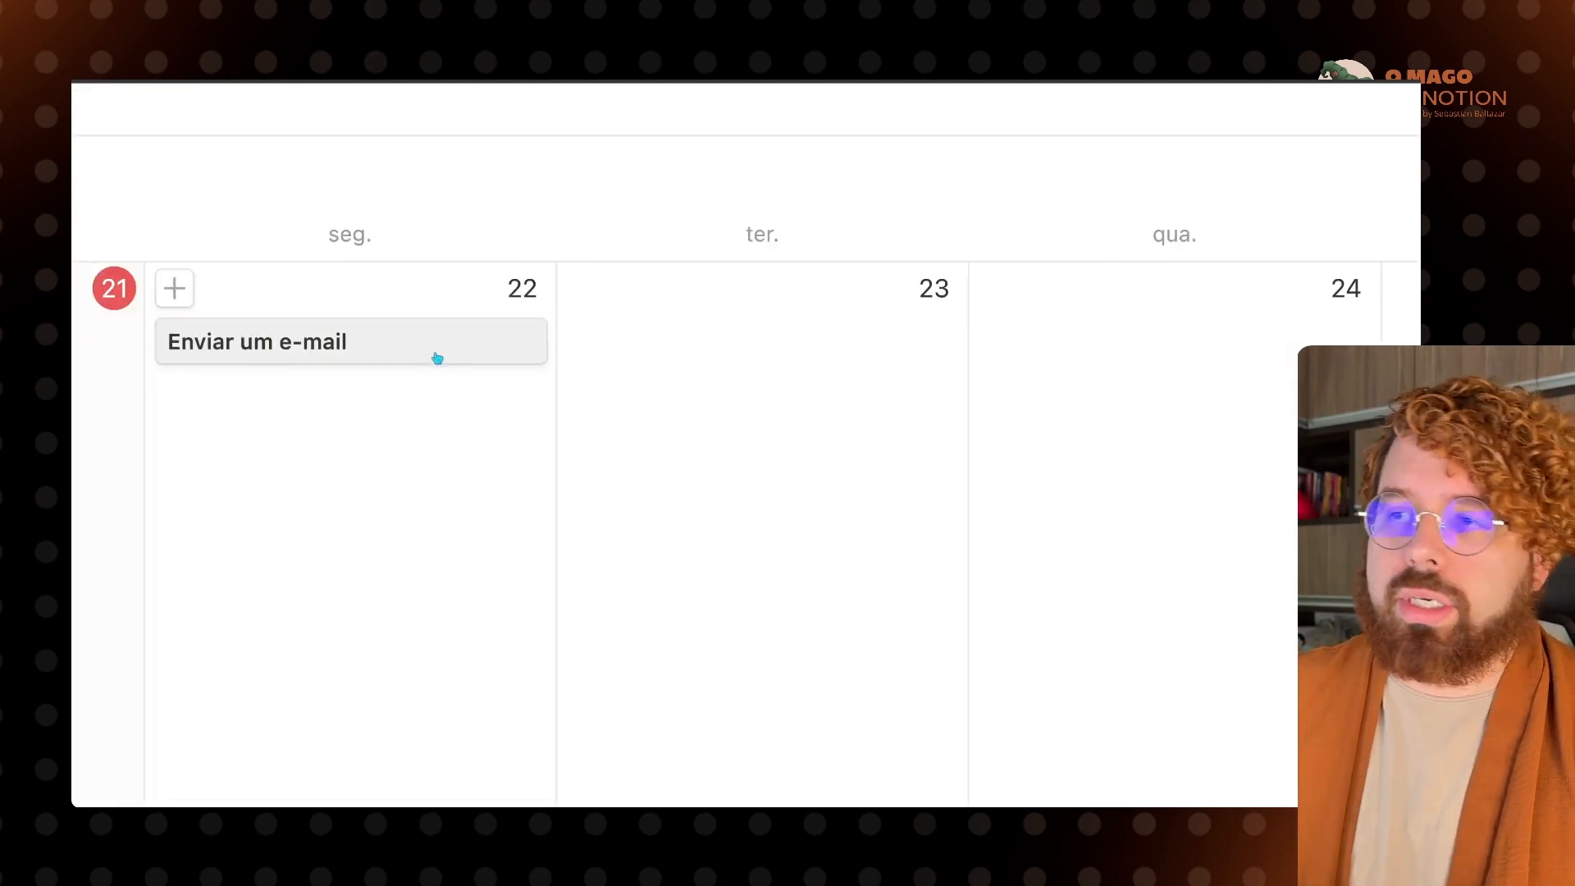
Step: Show the Concluída? and Tipo properties in the Tarefas da Semana calendar and place Concluída? after Tipo
scroll(324, 390, up, 5)
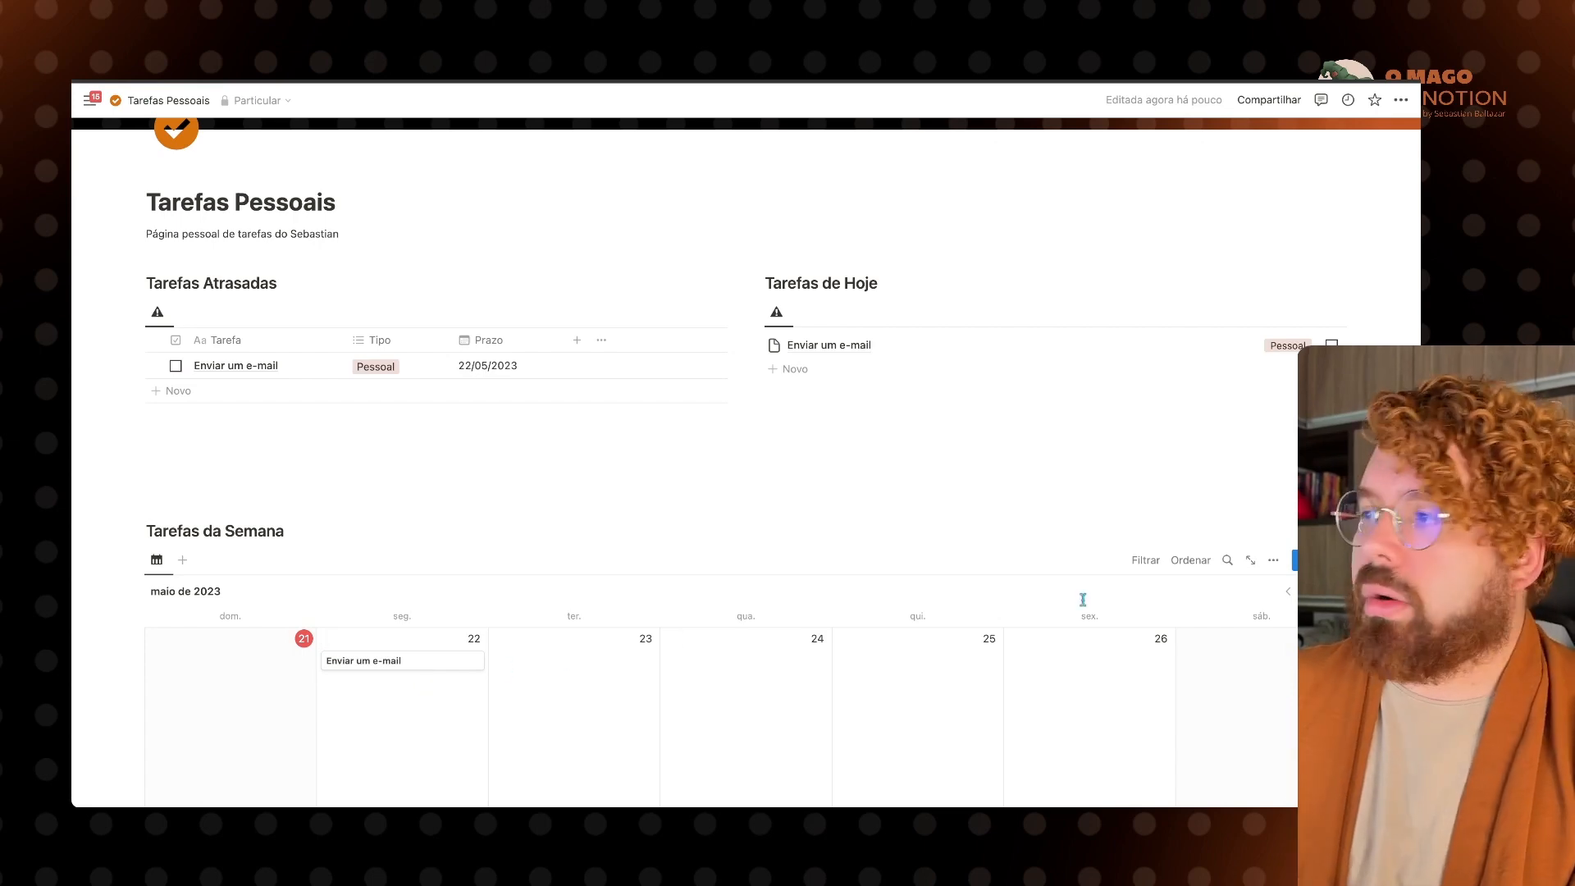
click(1274, 566)
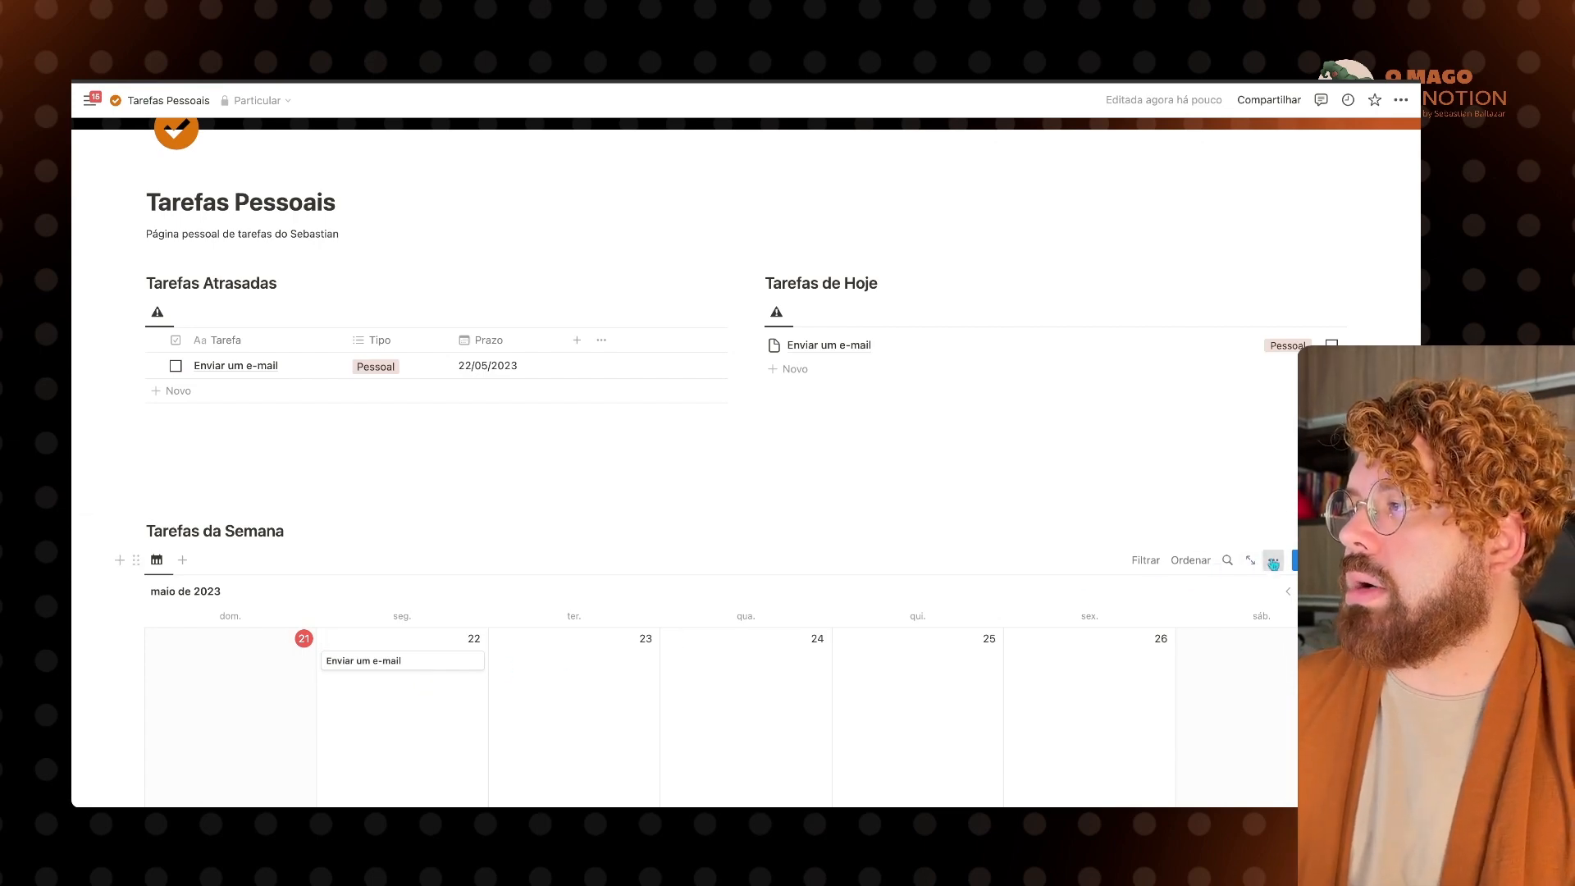
click(1247, 312)
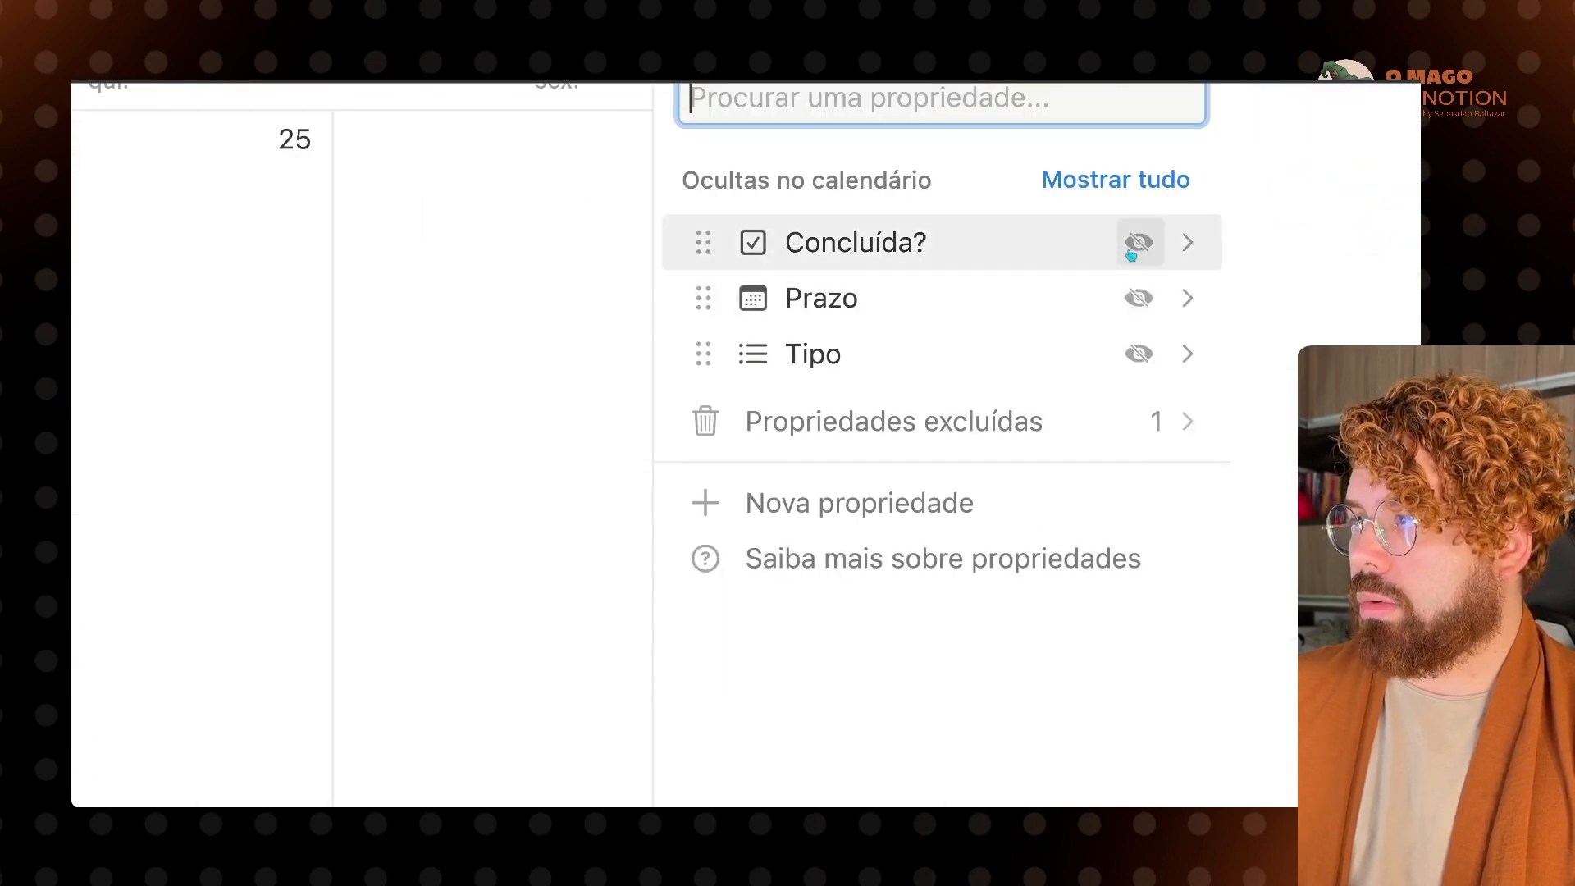
click(1138, 242)
click(1140, 430)
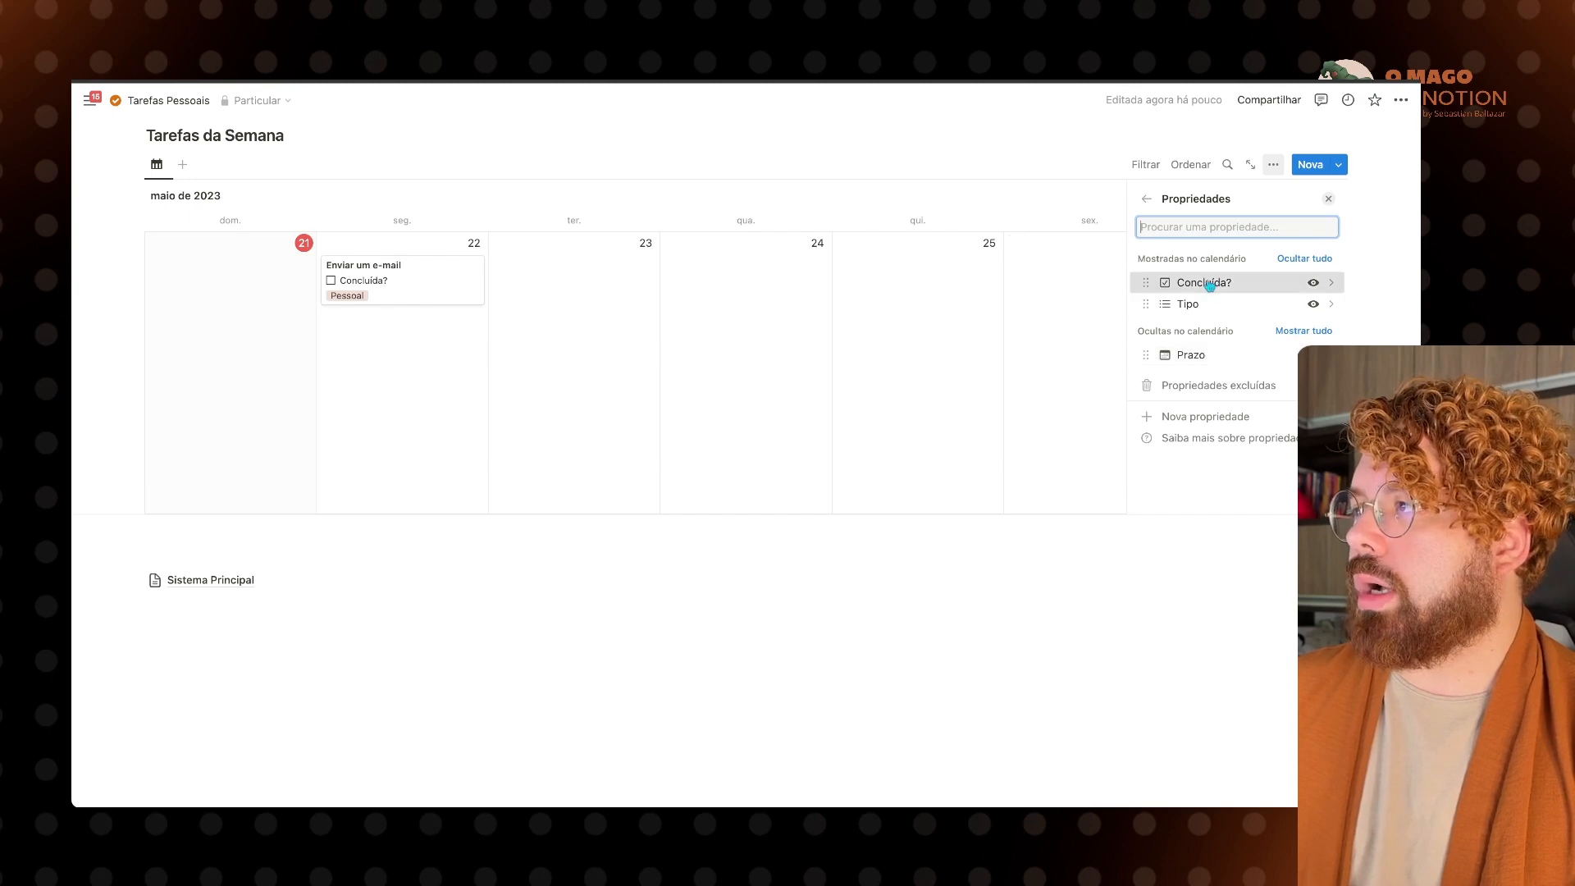
drag(1212, 283, 1198, 305)
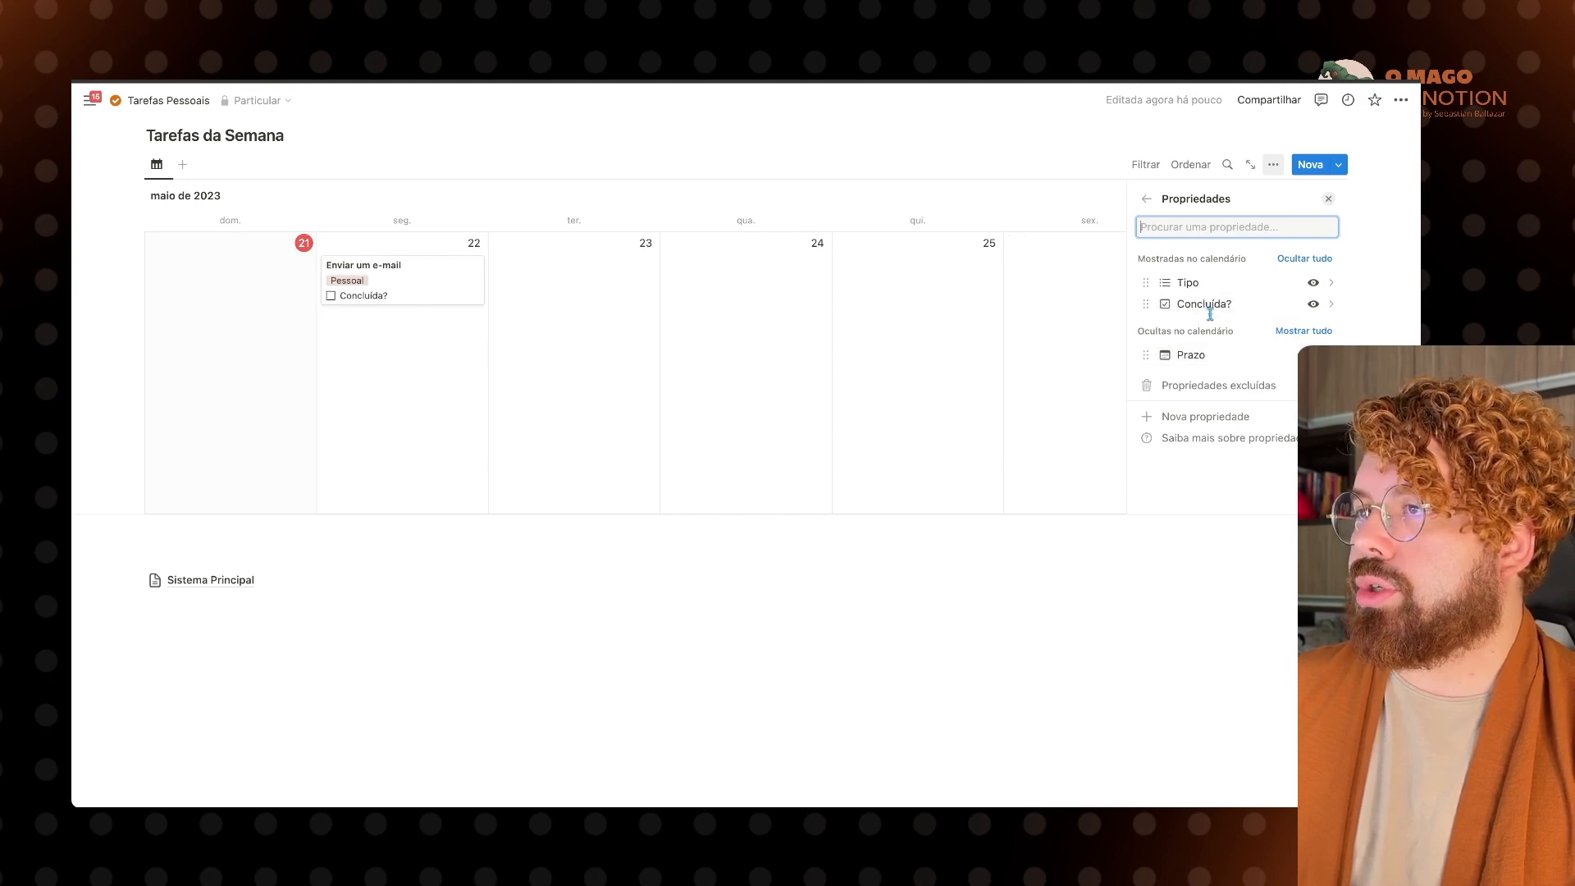
click(276, 204)
key(super+plus)
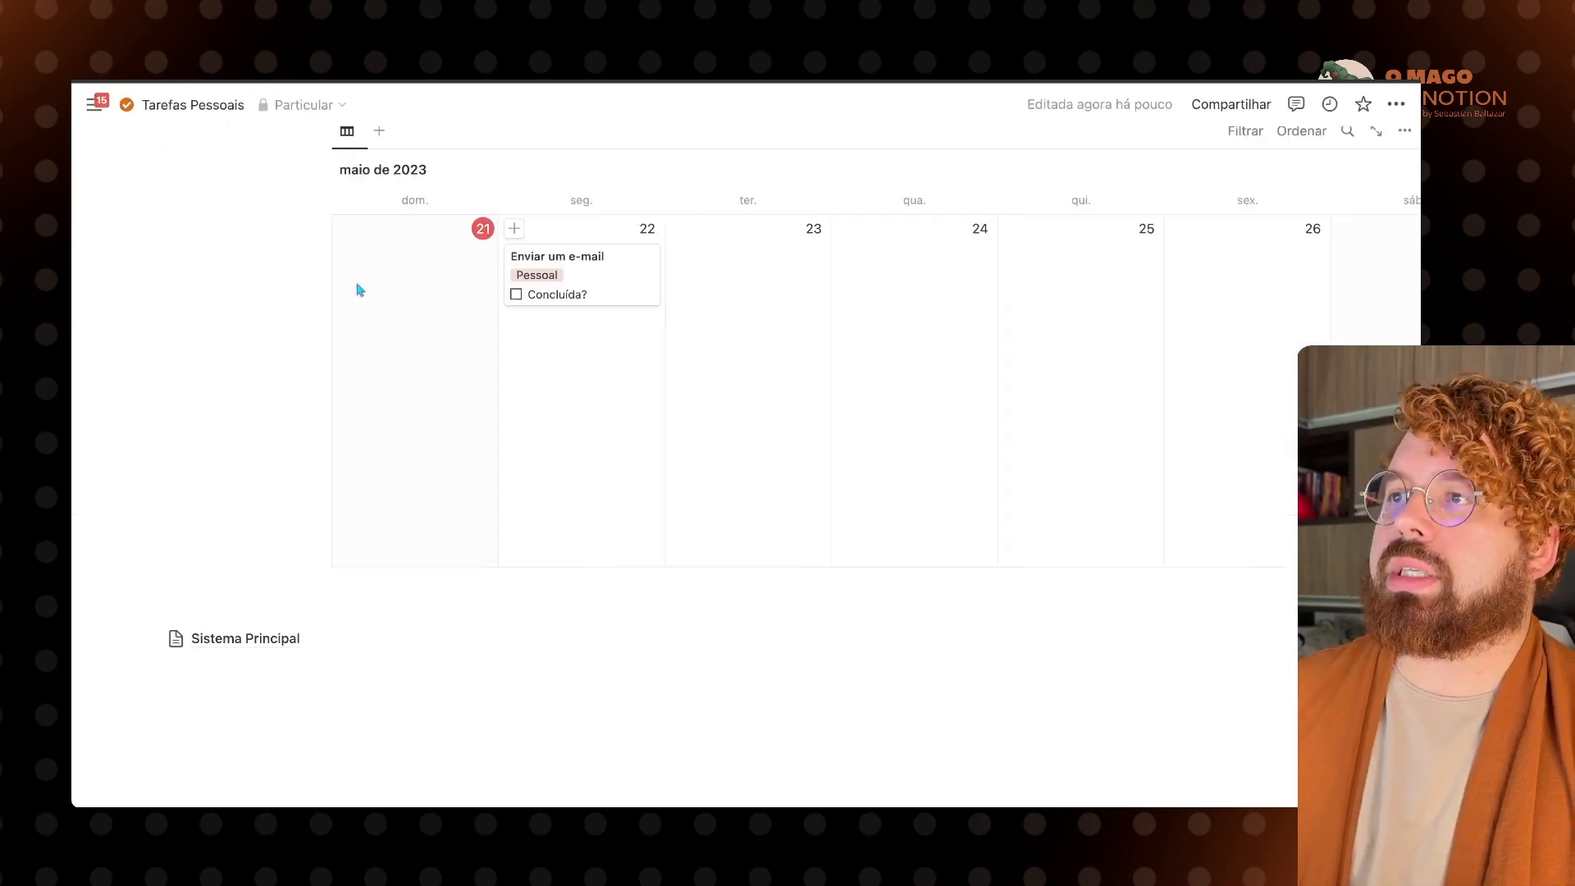
scroll(359, 289, up, 1)
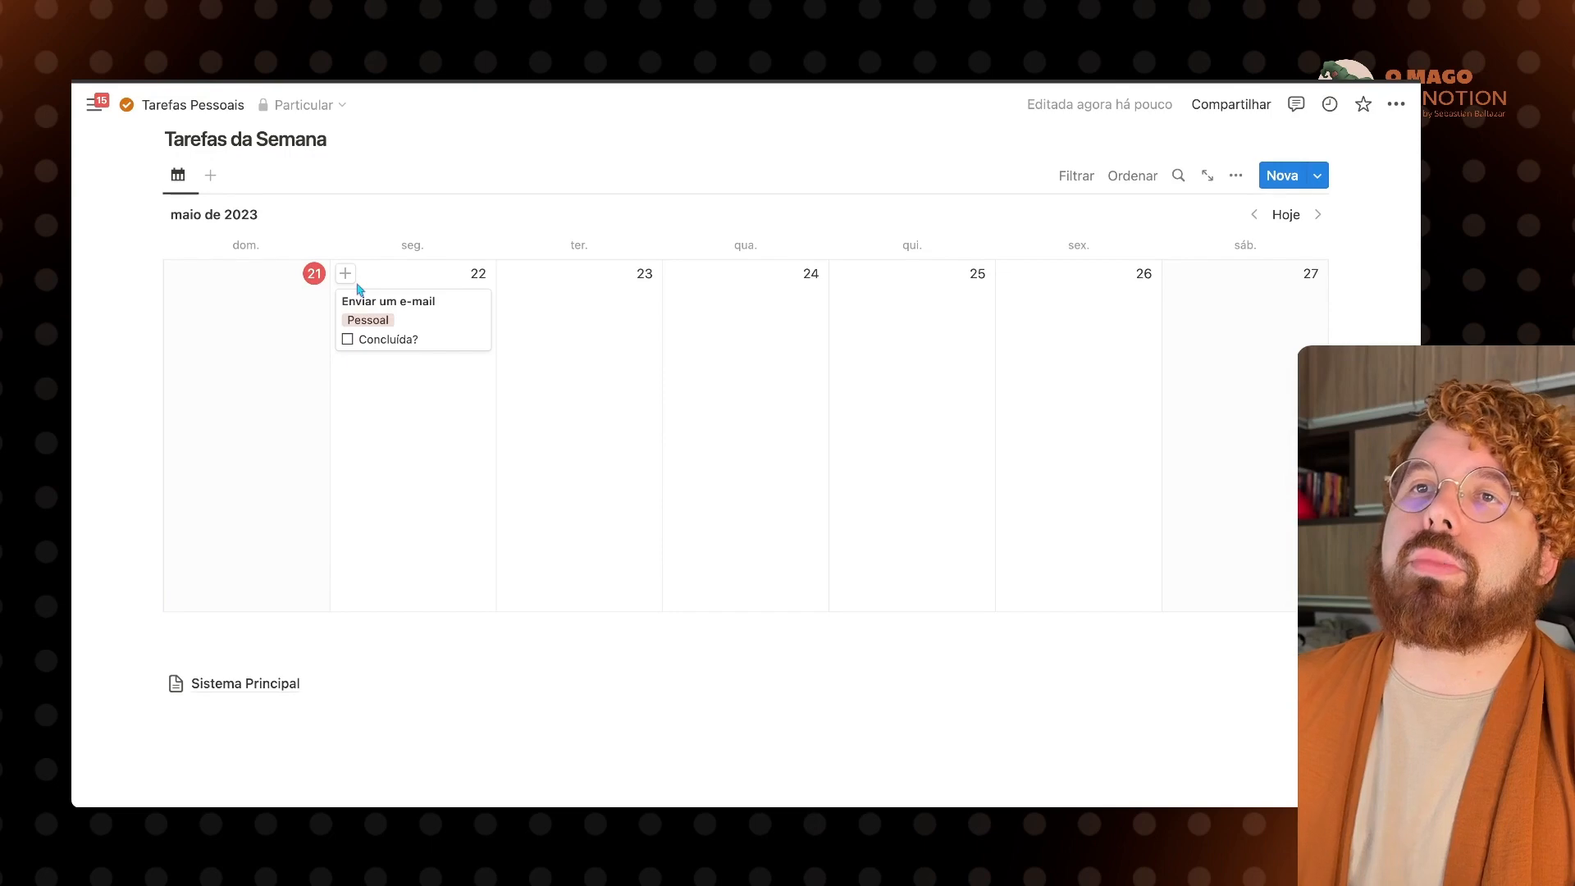
click(348, 340)
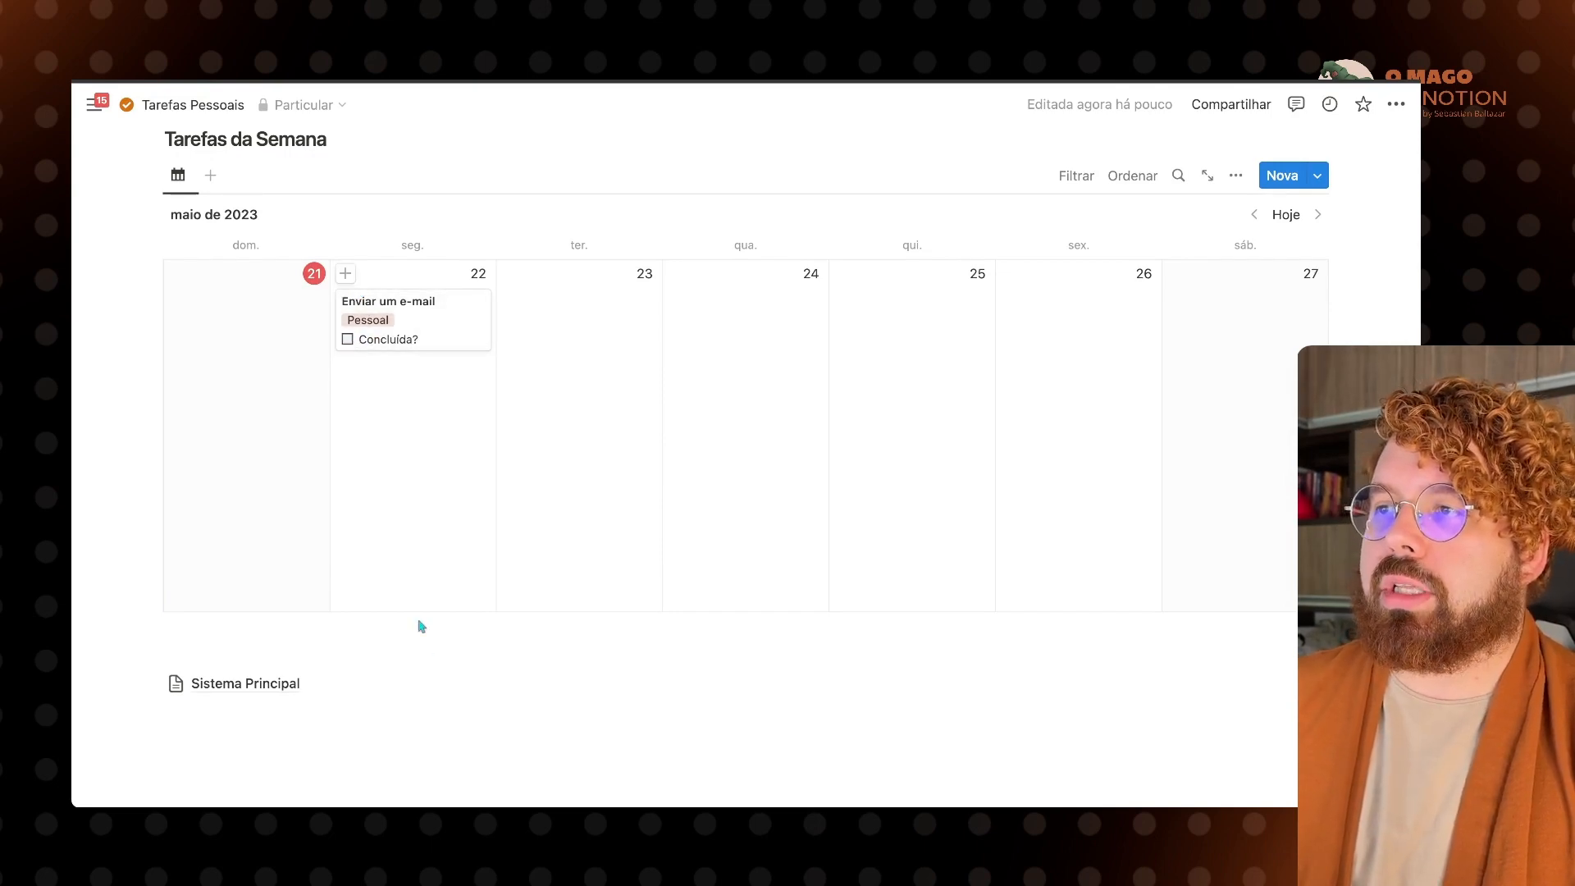
scroll(510, 593, up, 7)
scroll(505, 590, down, 3)
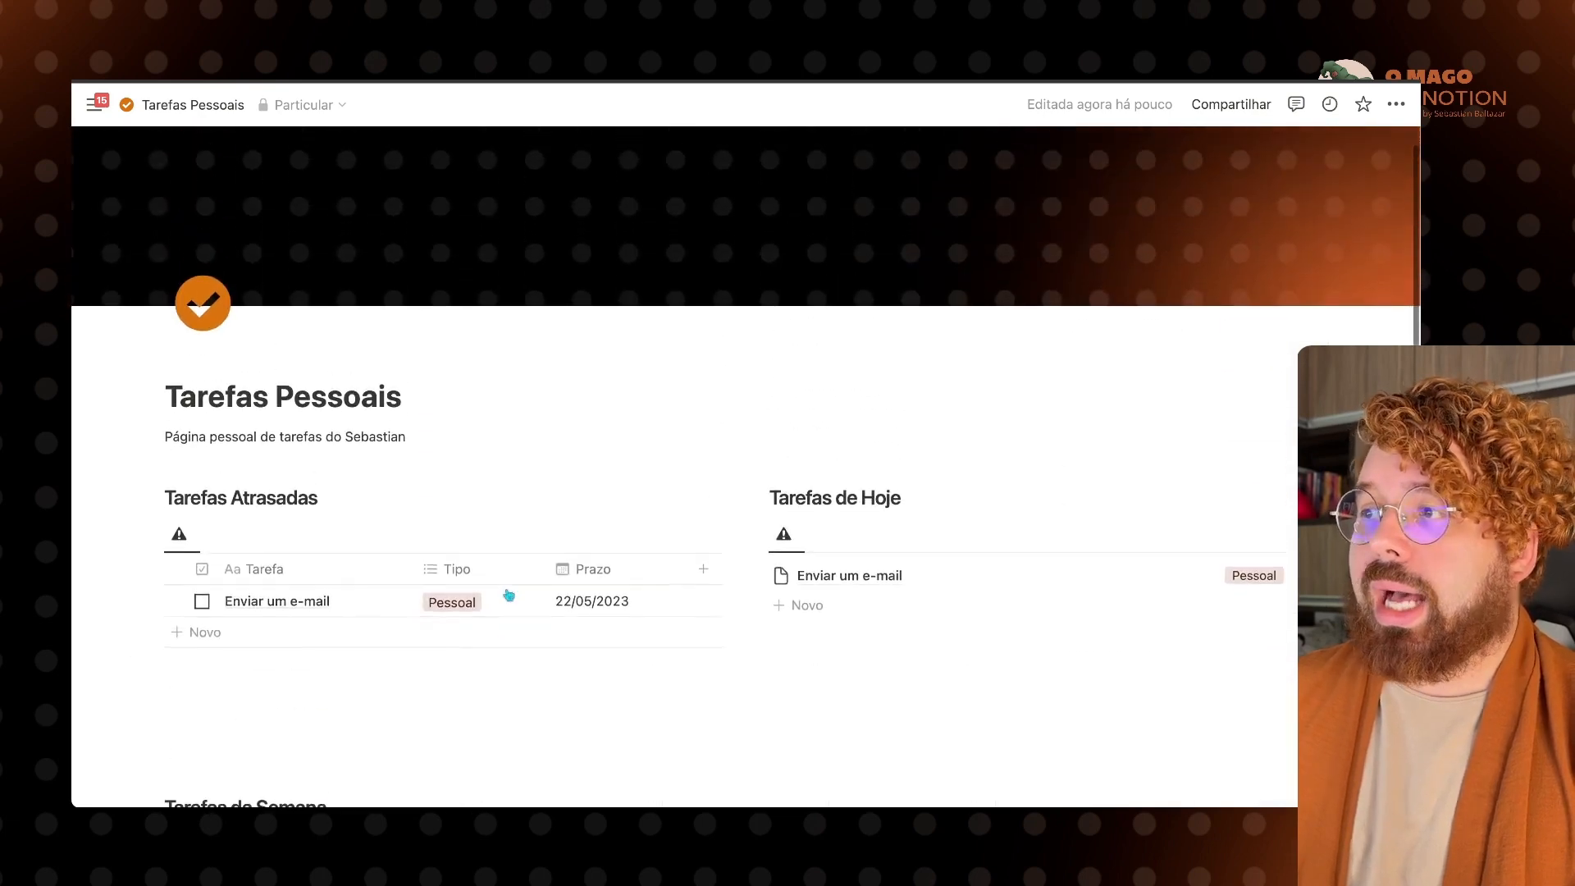